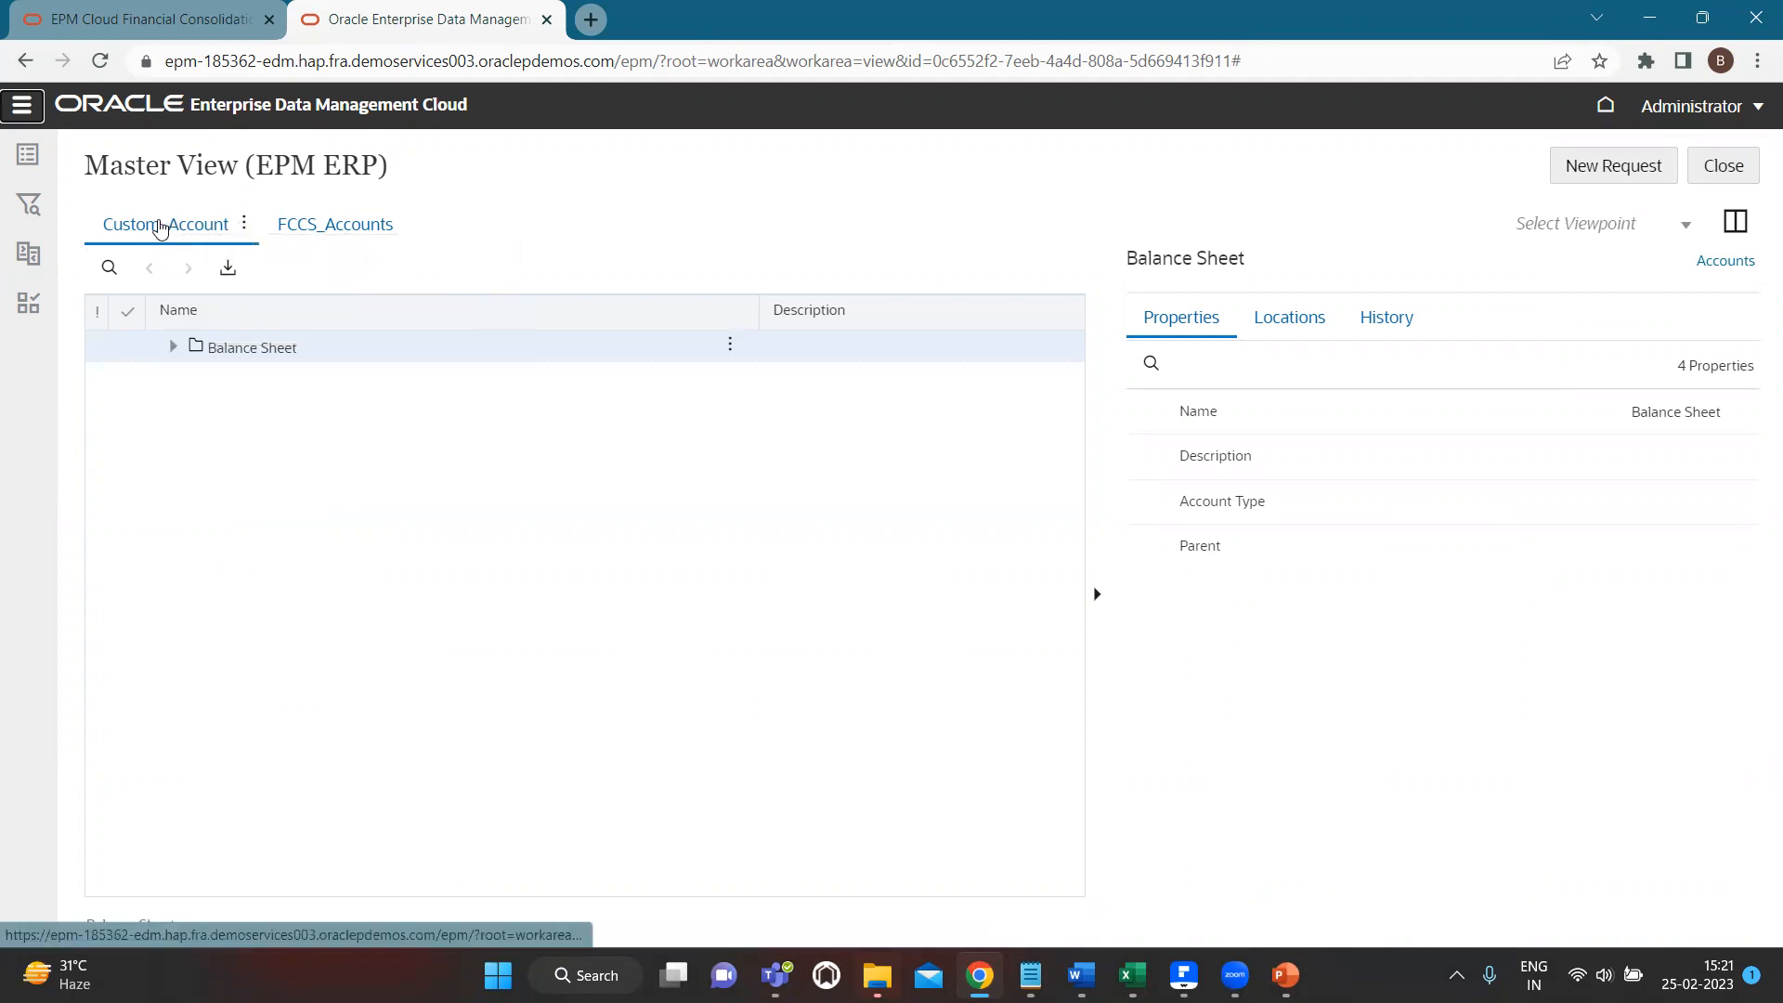
Expand the Balance Sheet node in Custom_Account and show it side by side with the FCCS_Accounts viewpoint.
mouse_move(212, 234)
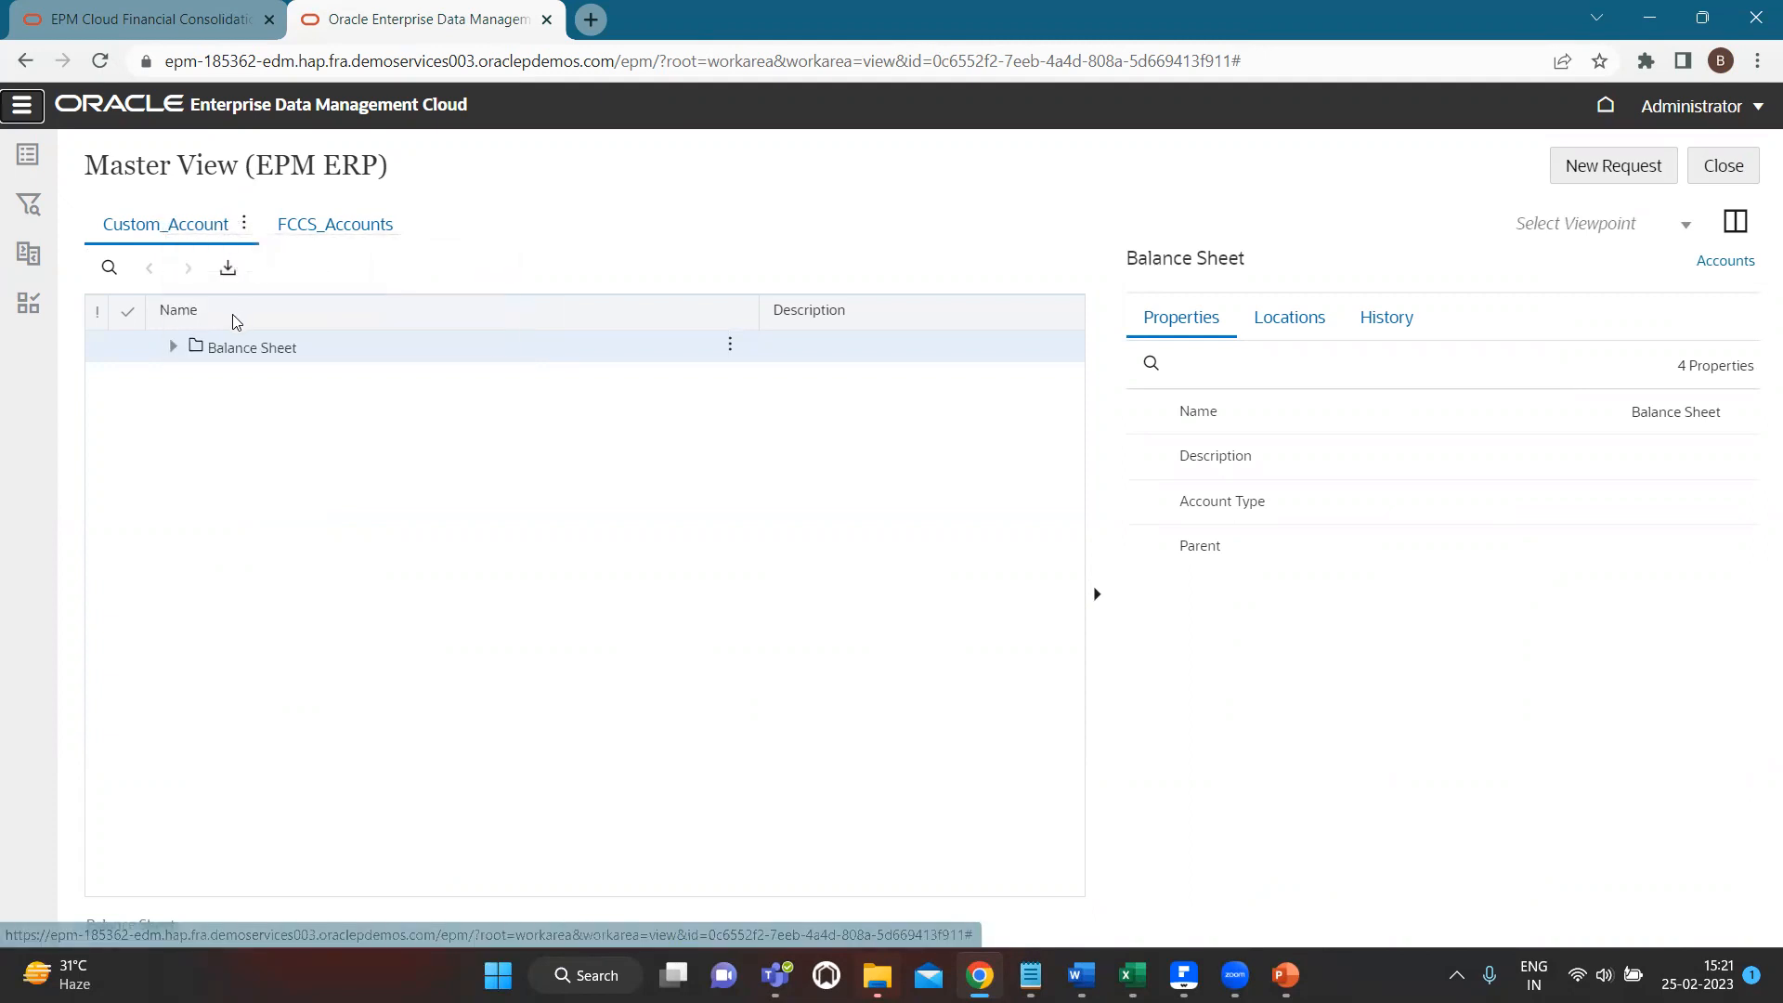
click(172, 348)
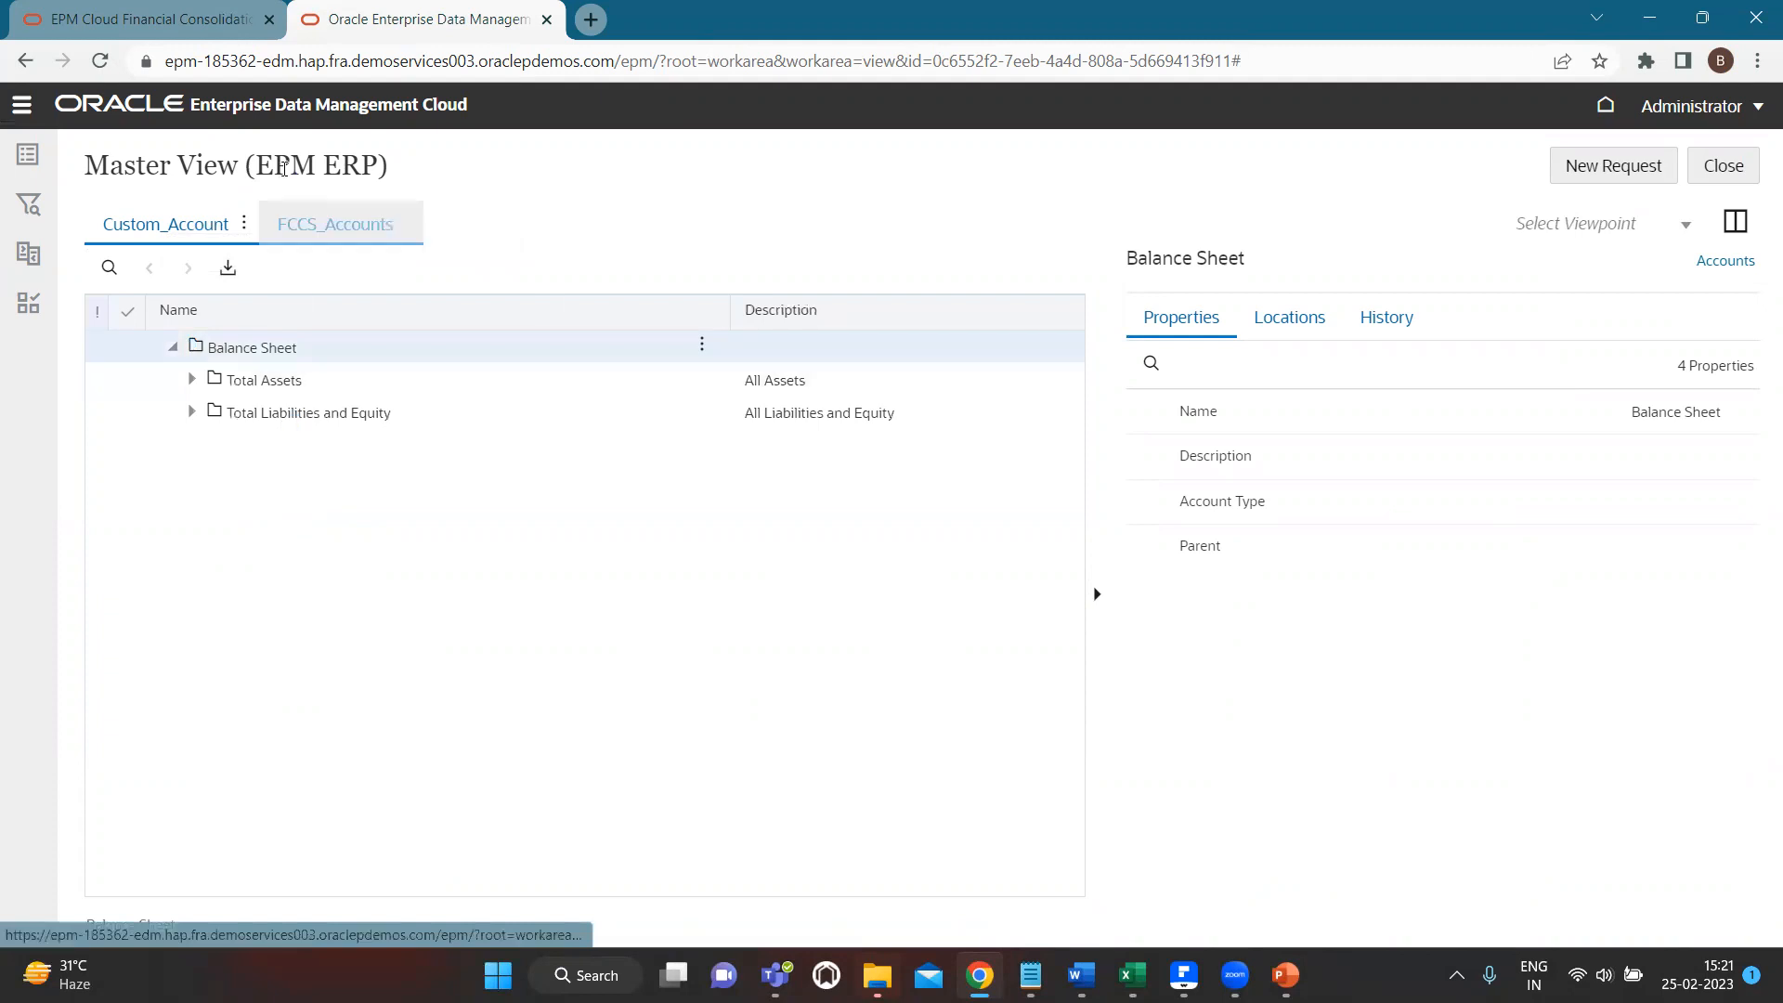
mouse_move(347, 244)
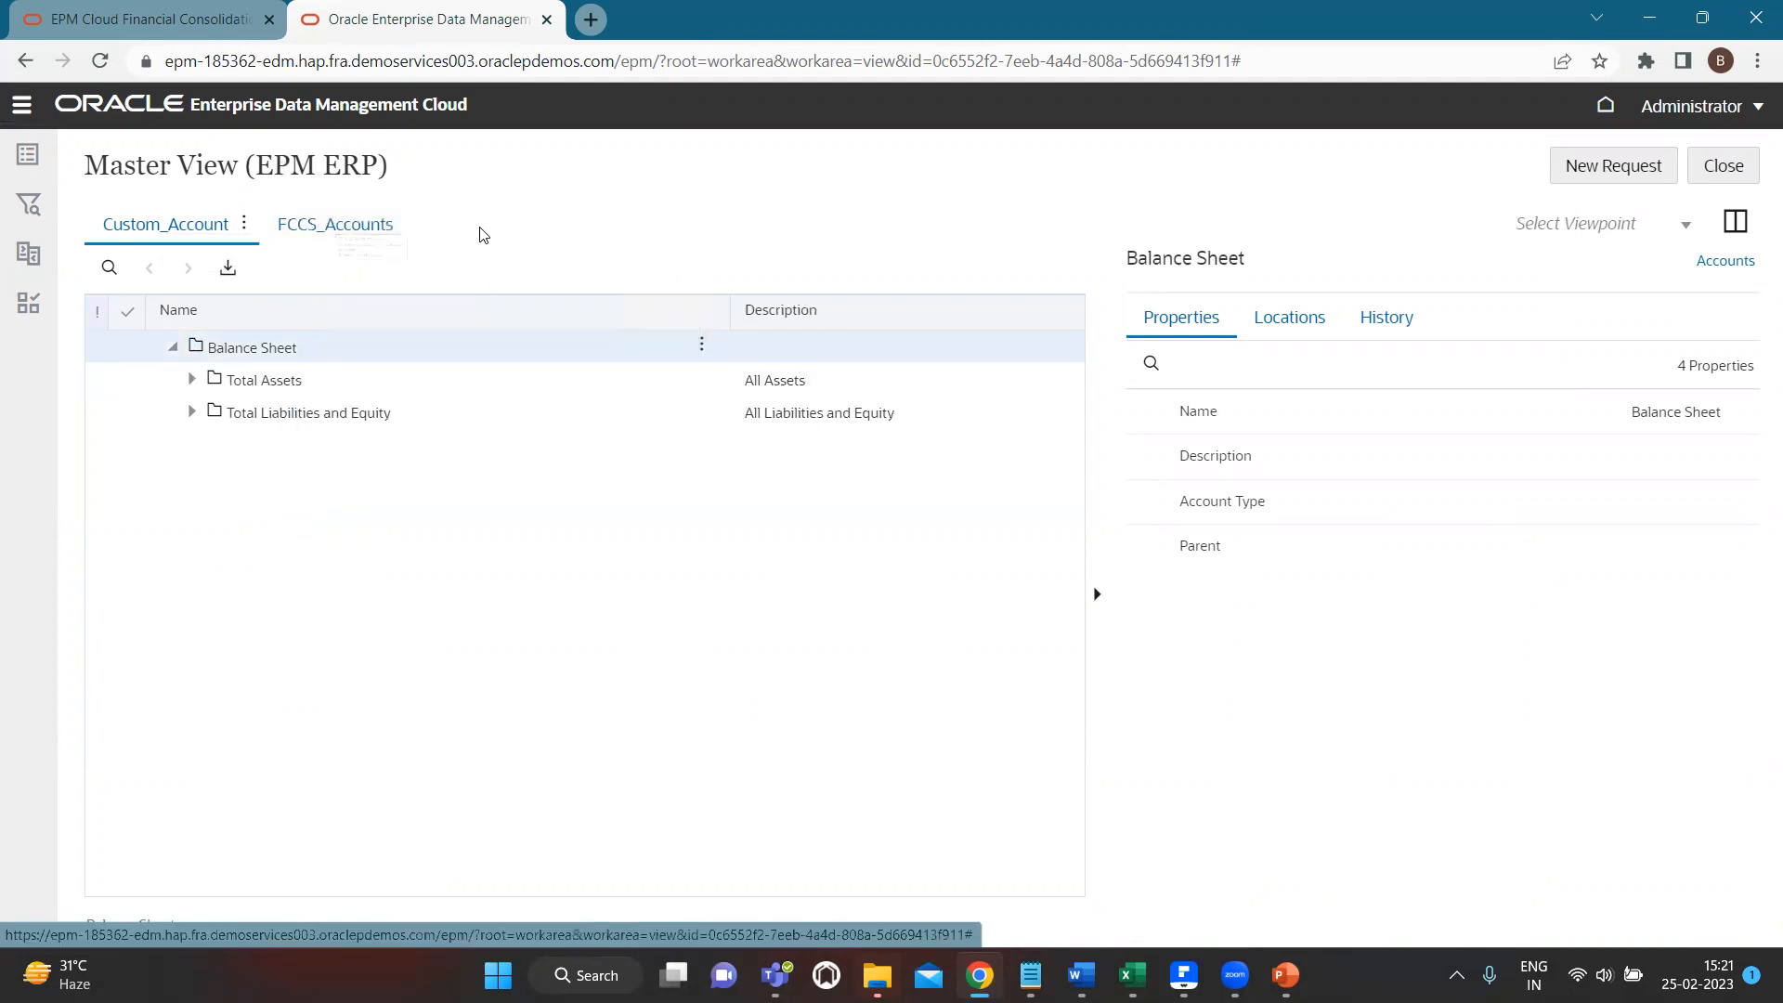
click(1735, 221)
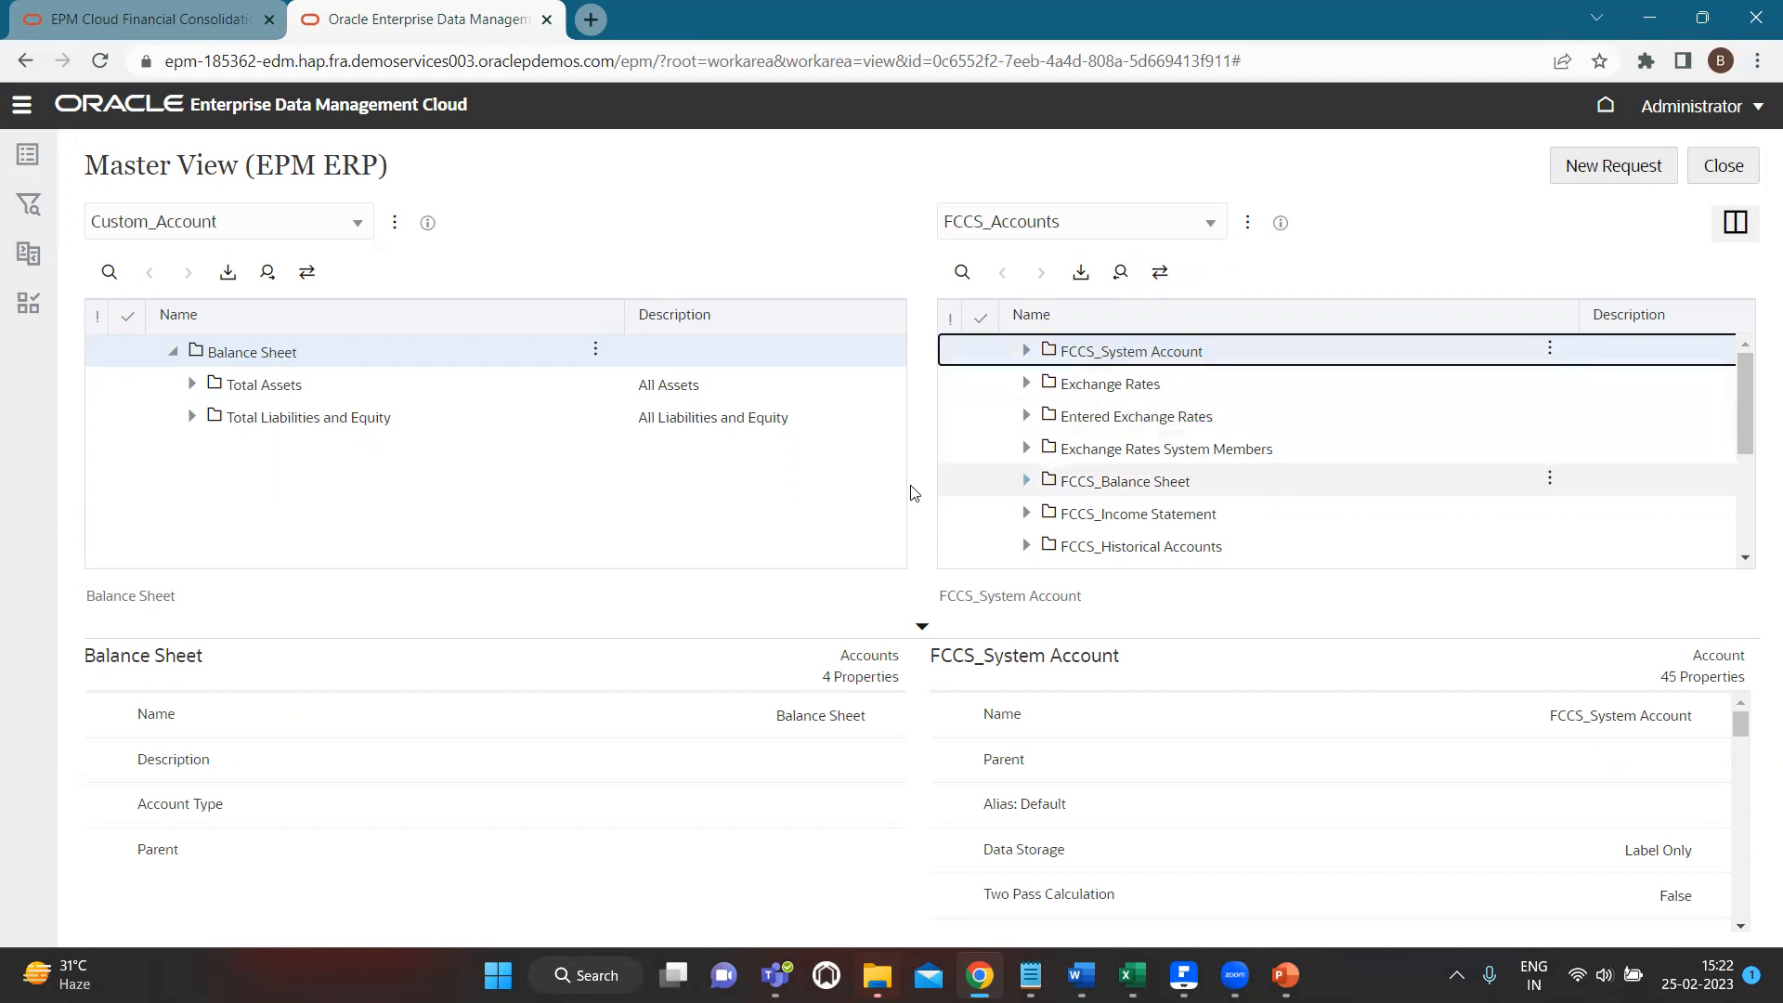
Open a blank Notepad file and write the sample line "Name- ABC".
key(super)
text(txt)
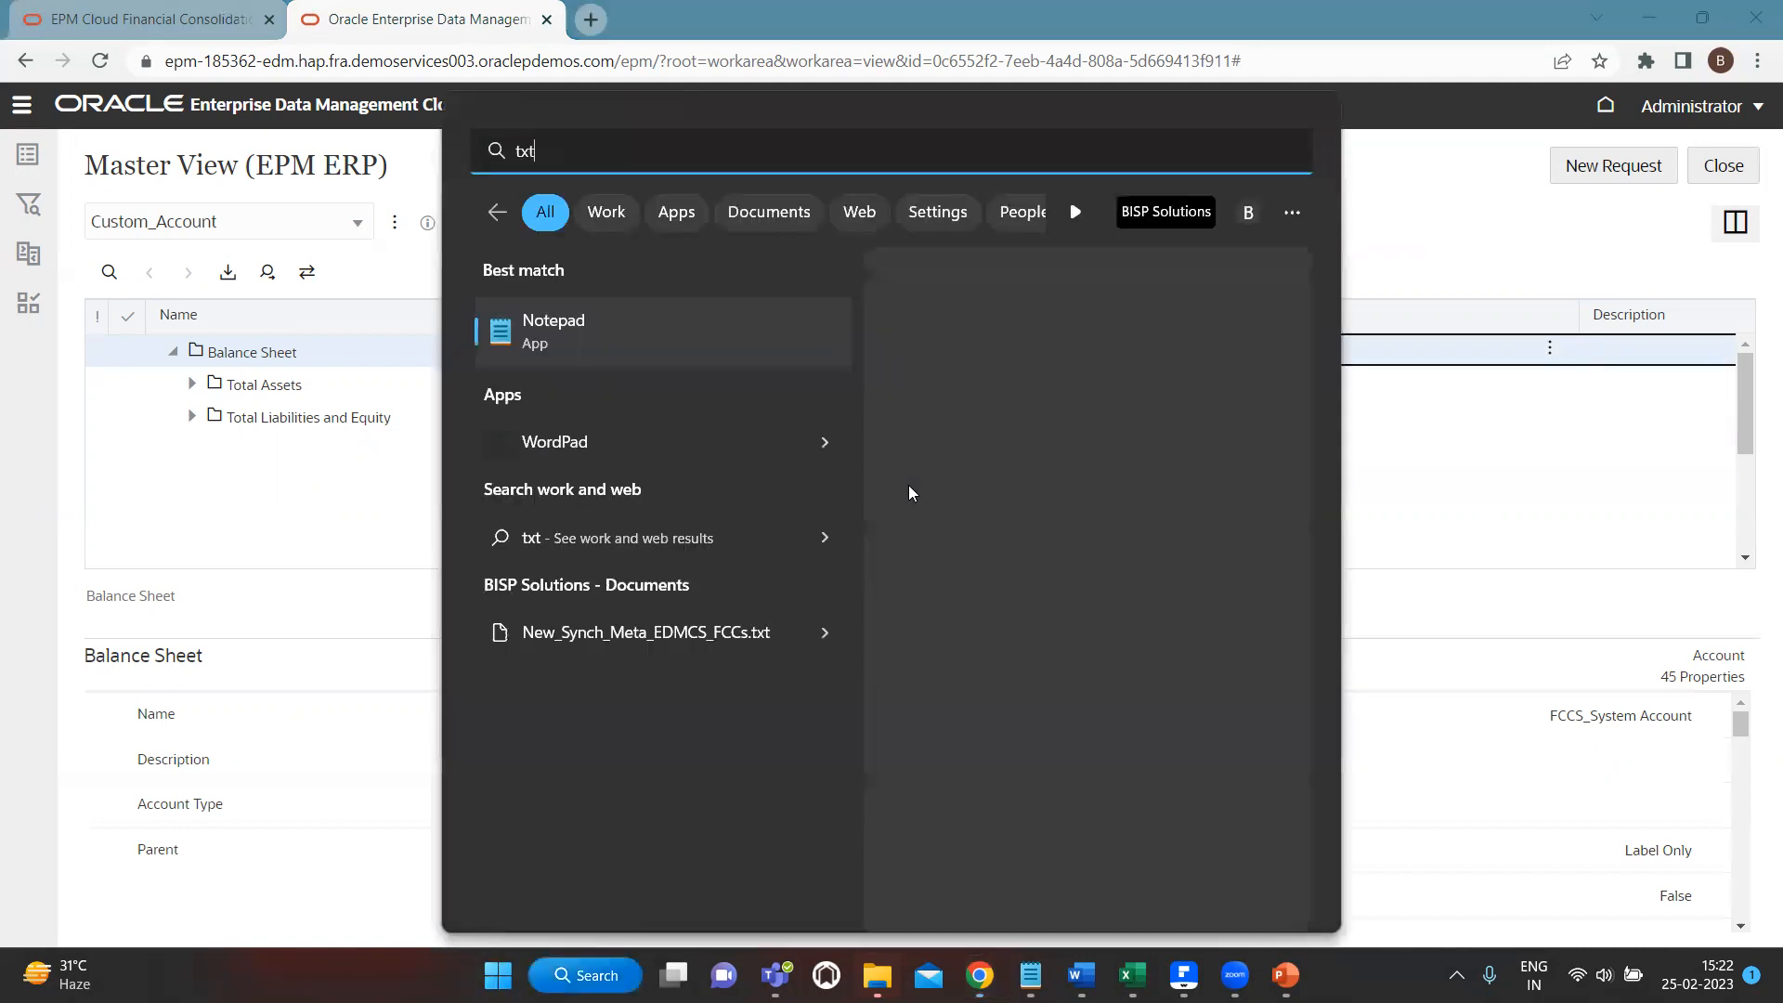
key(Return)
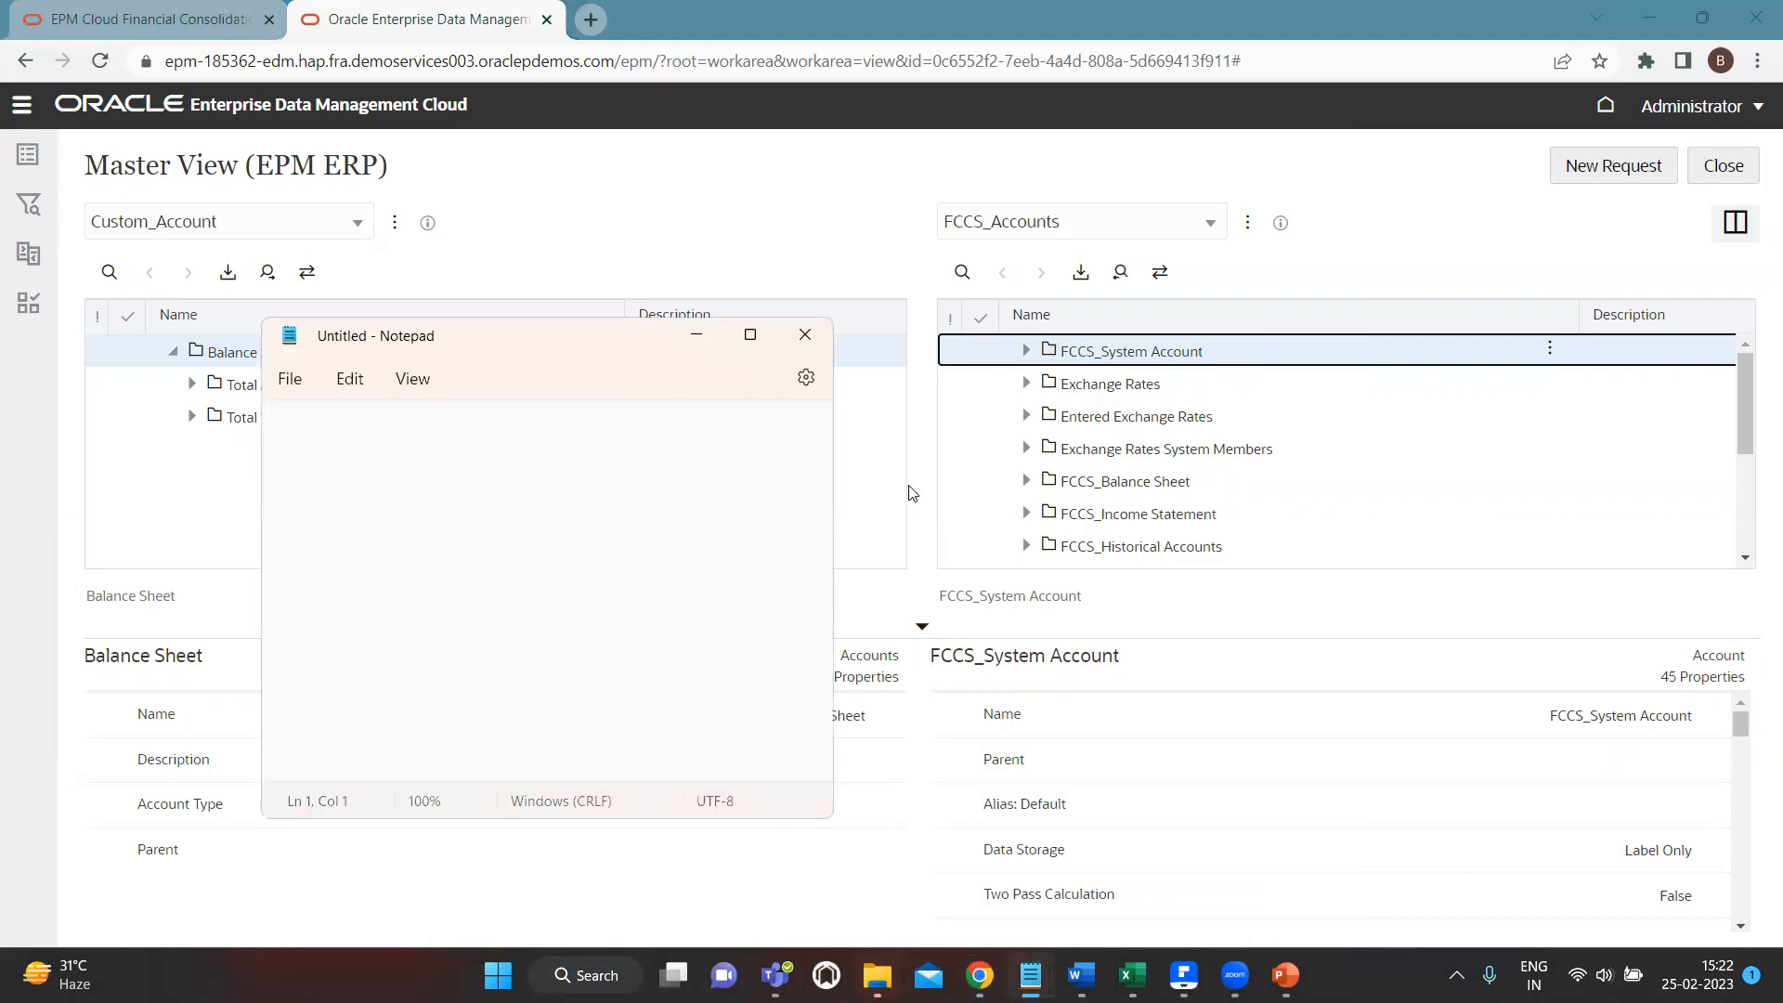
text(Name:)
key(BackSpace)
key(BackSpace)
key(BackSpace)
key(BackSpace)
text(ame)
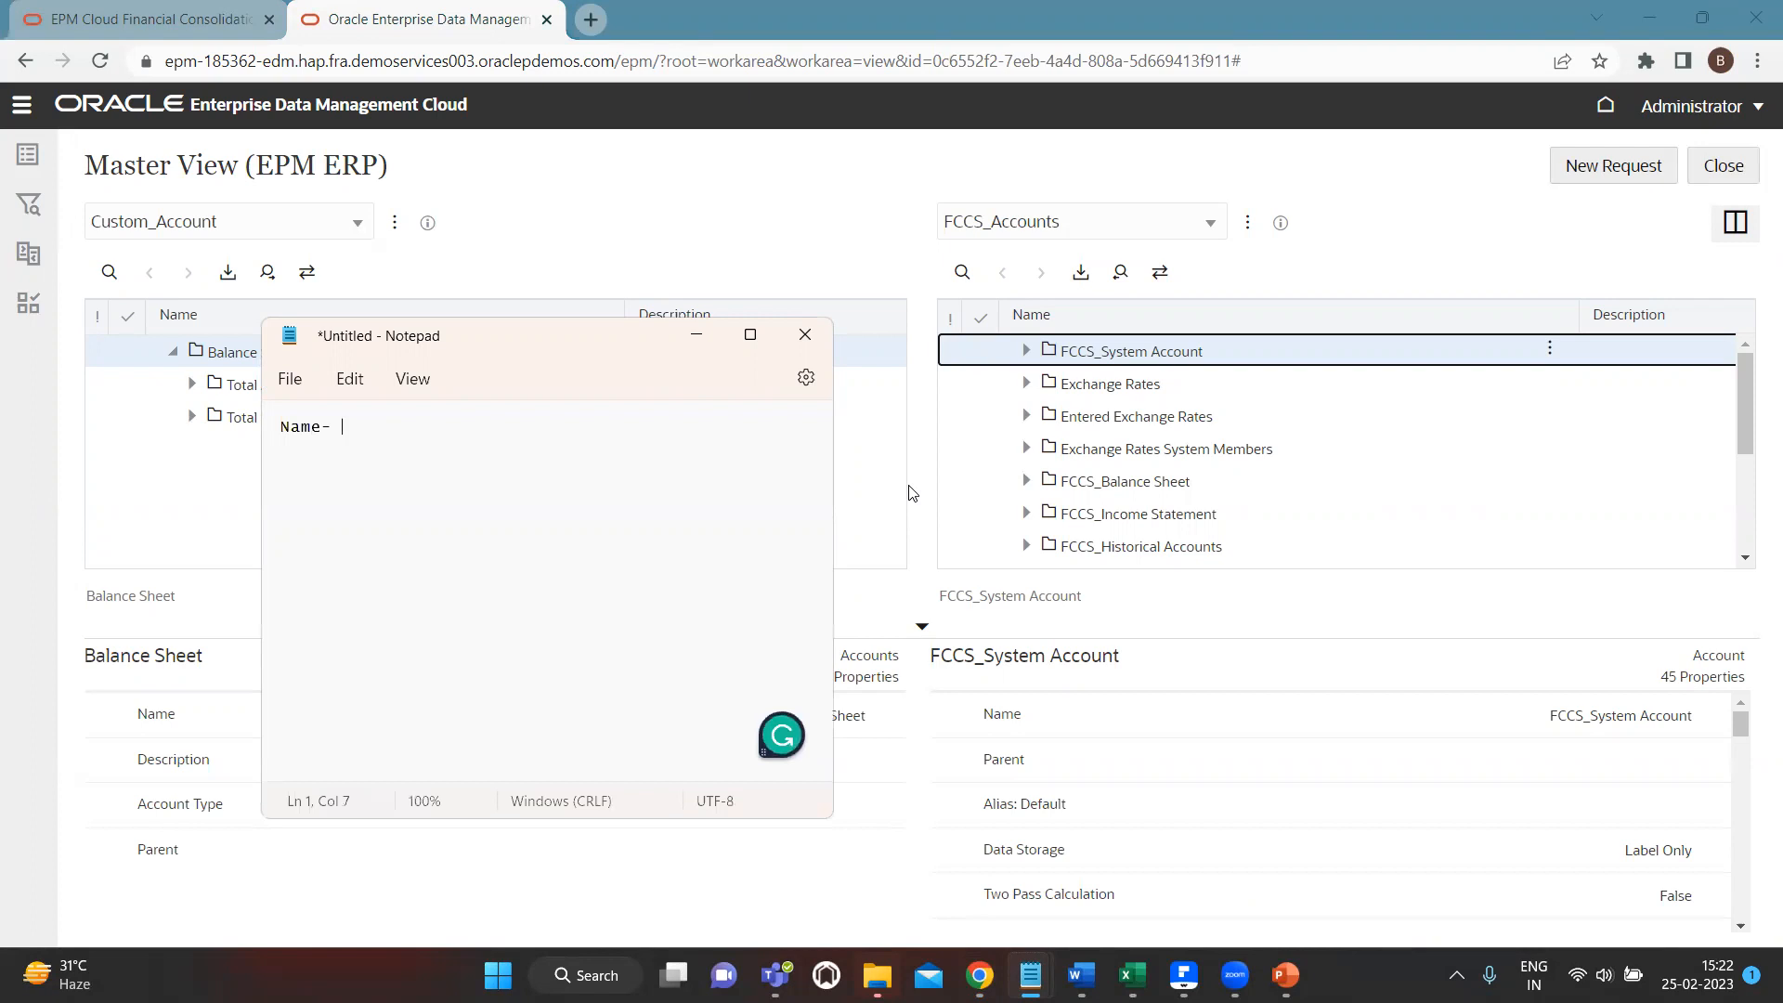
text(- ABC)
Add the line "Description- USA region" below the name in the note.
key(Return)
text(Description)
text(- USA red)
key(BackSpace)
key(BackSpace)
text(gion)
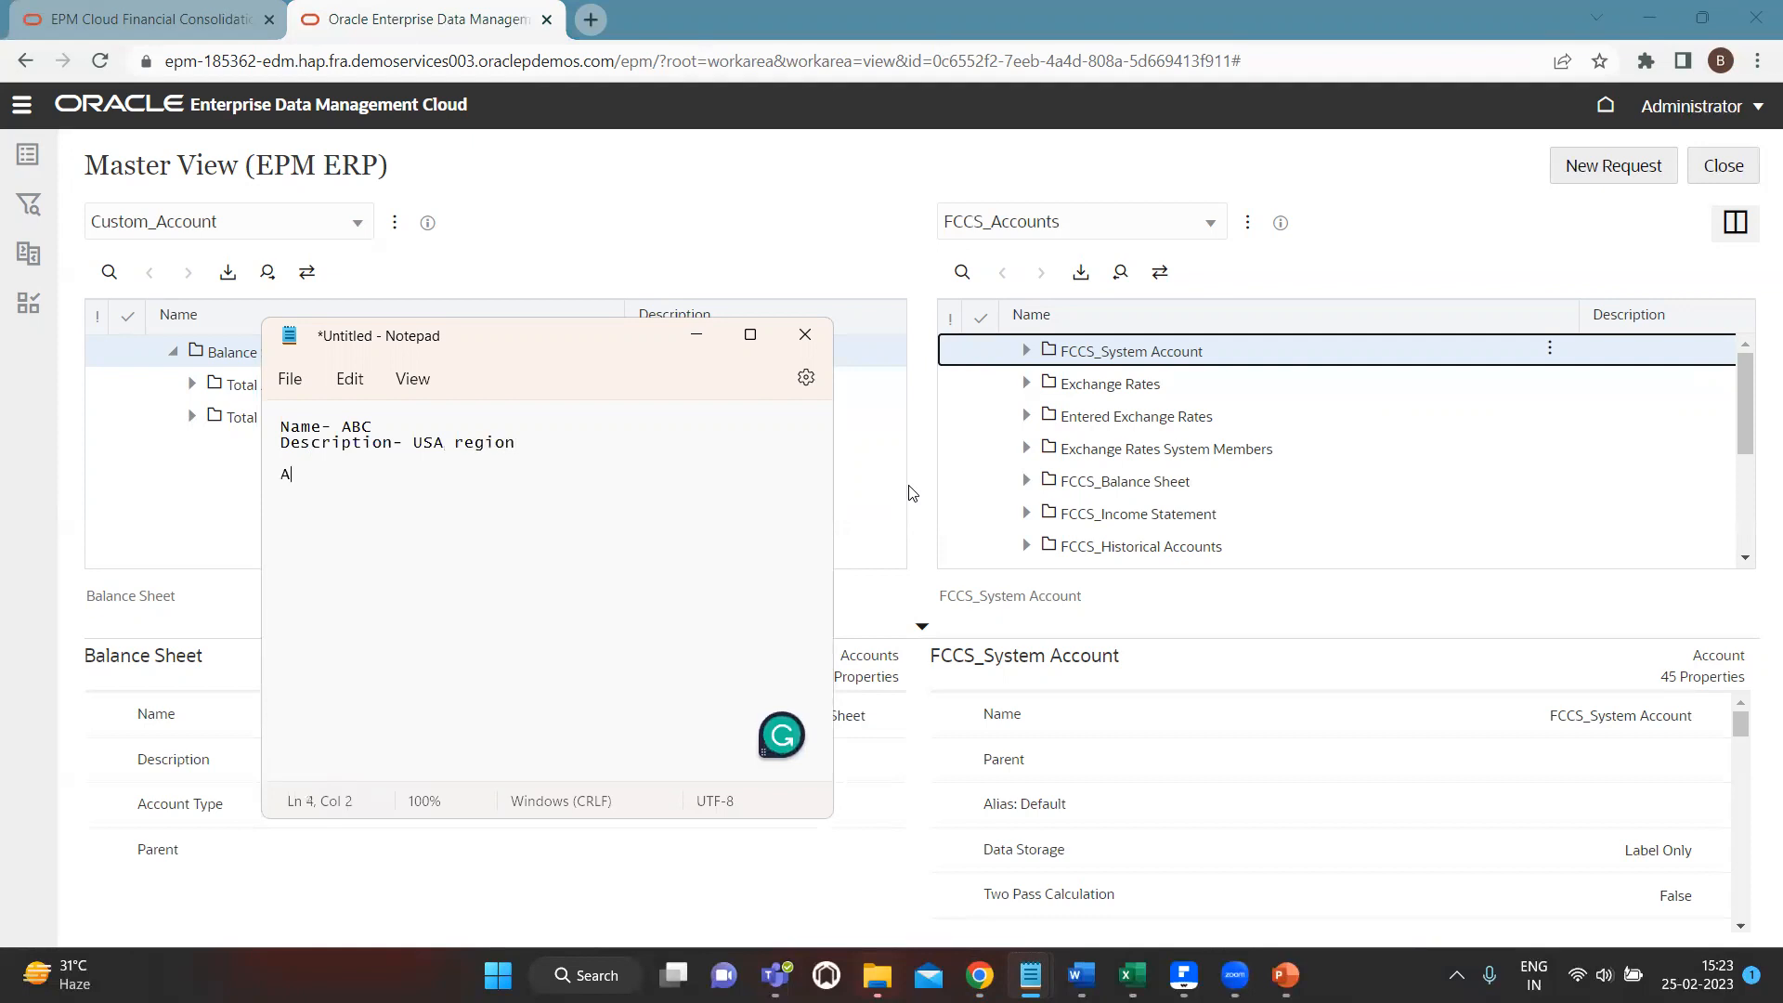
Add the line "Alias- ABC-USA region" to the note and close Notepad without saving.
text(IA)
text(ias-)
text(AC)
text(BC-USA)
text(region)
click(800, 335)
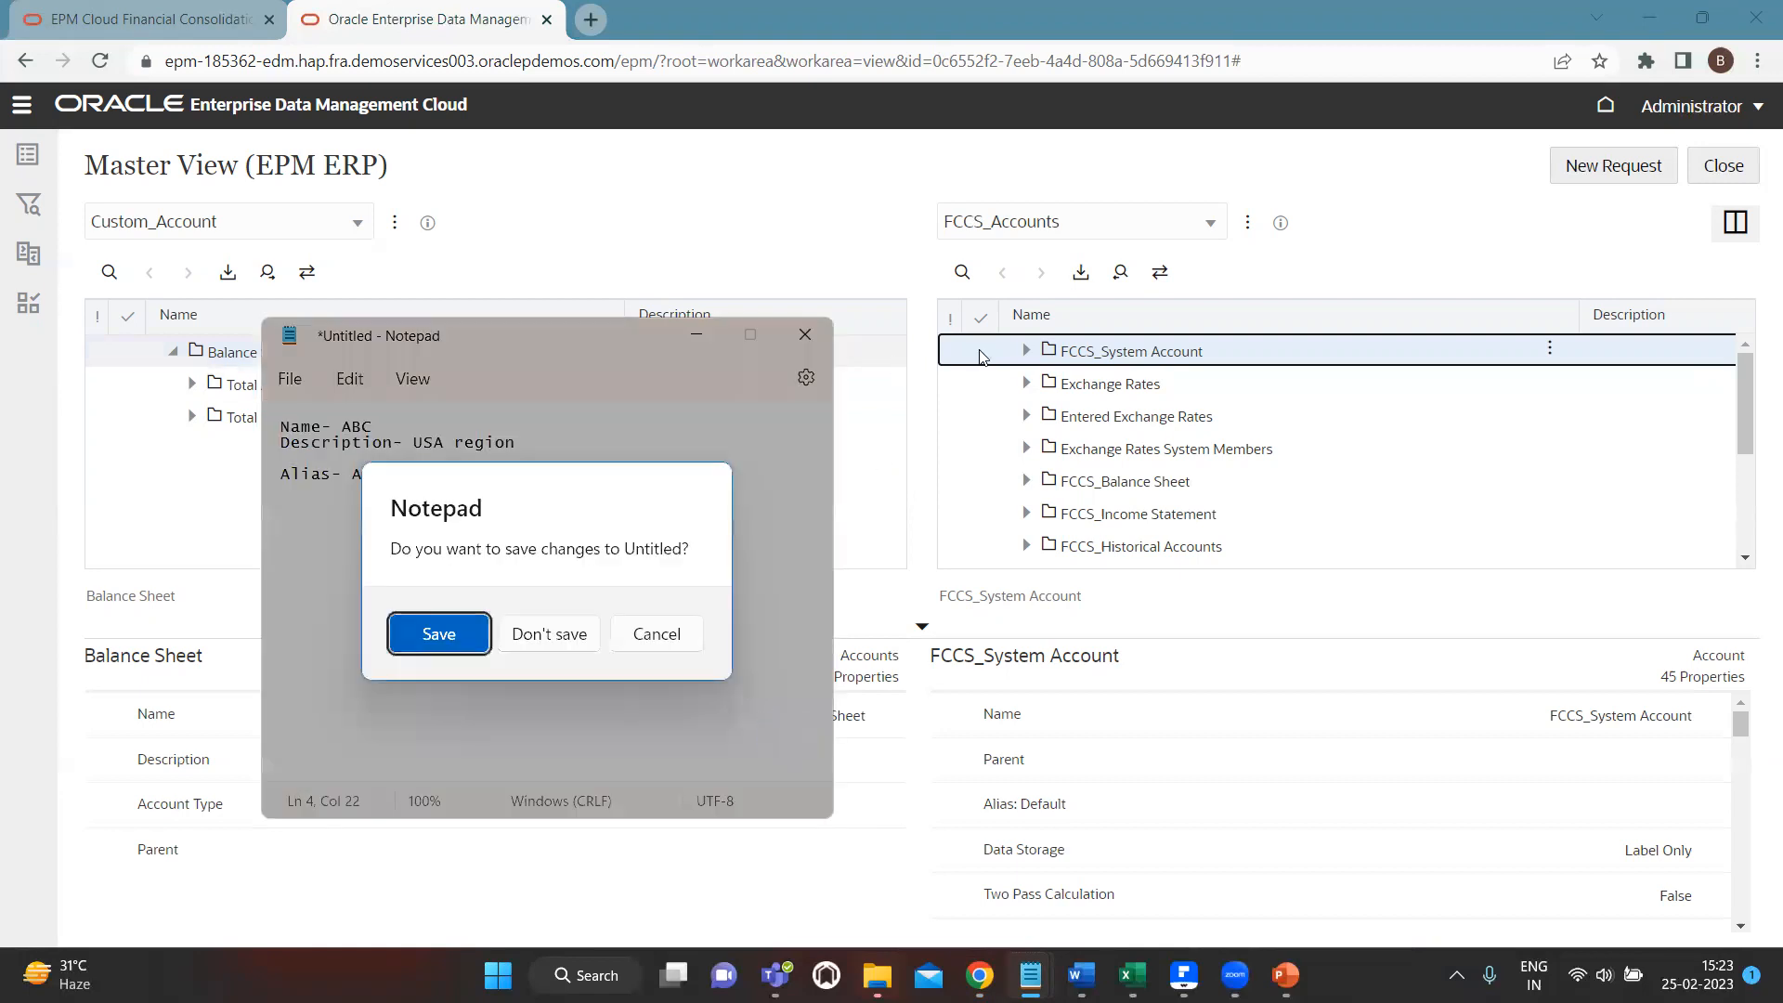
click(544, 639)
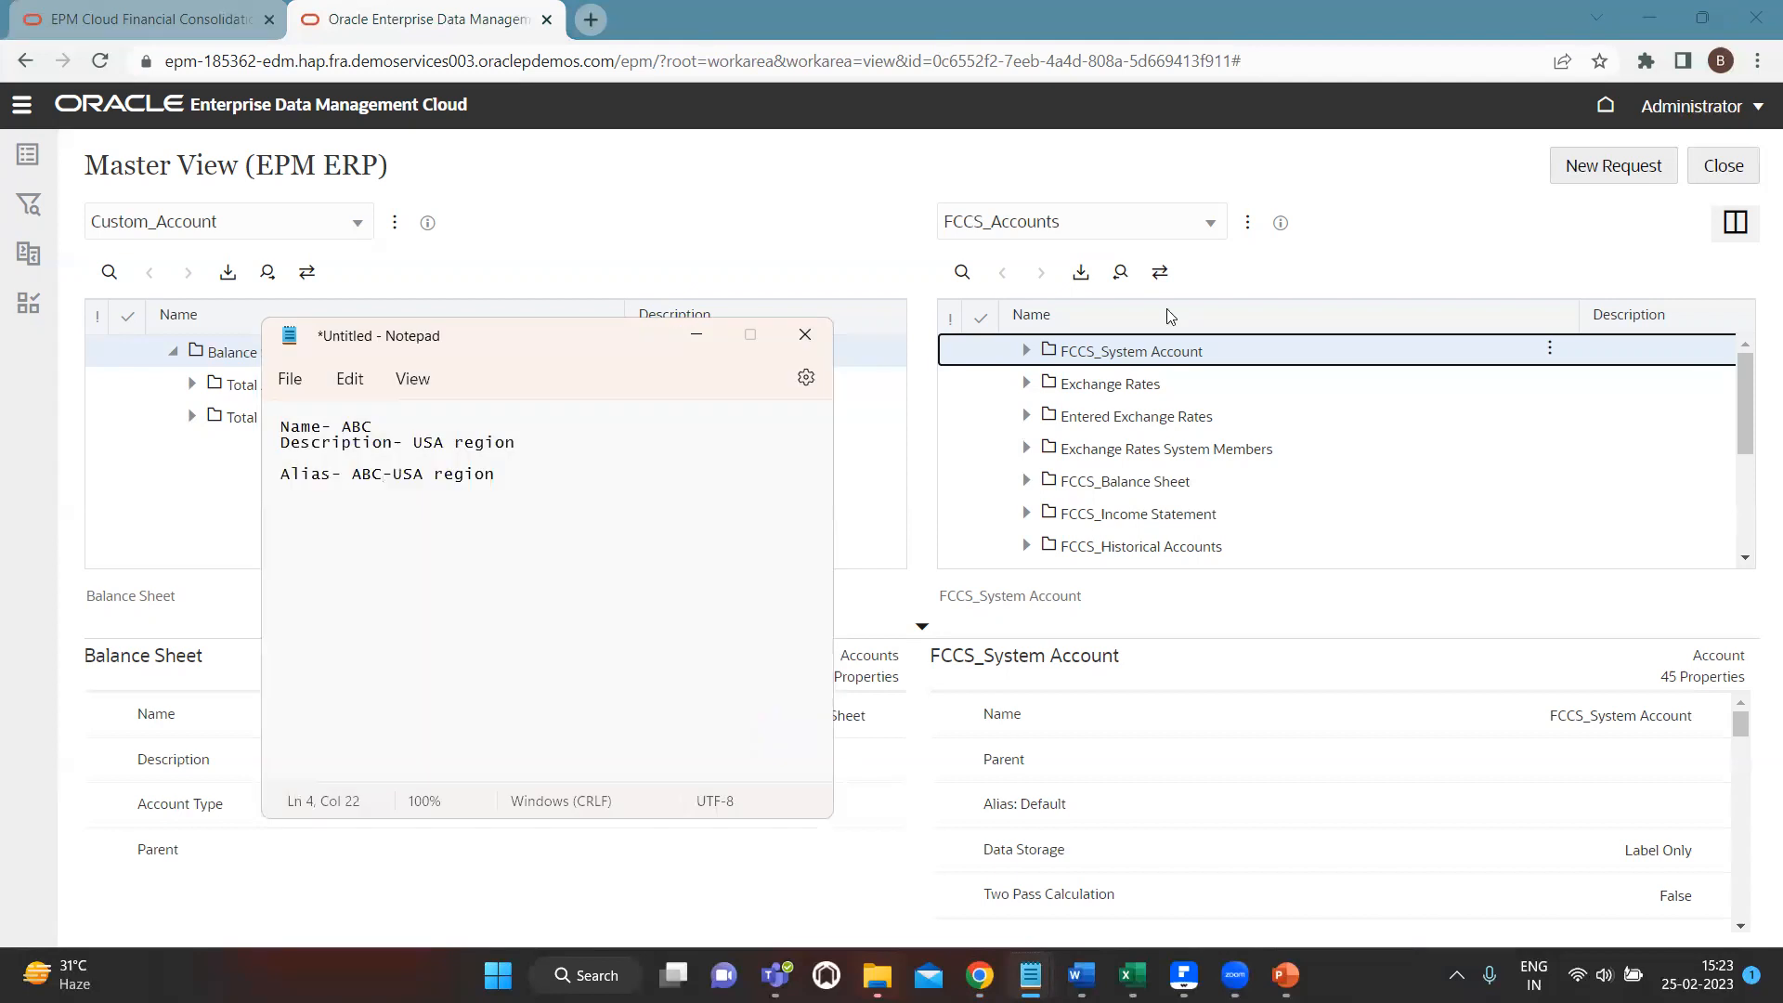
Inspect the FCCS_Accounts viewpoint and open the converters of the Account node type from its data chain.
click(1247, 223)
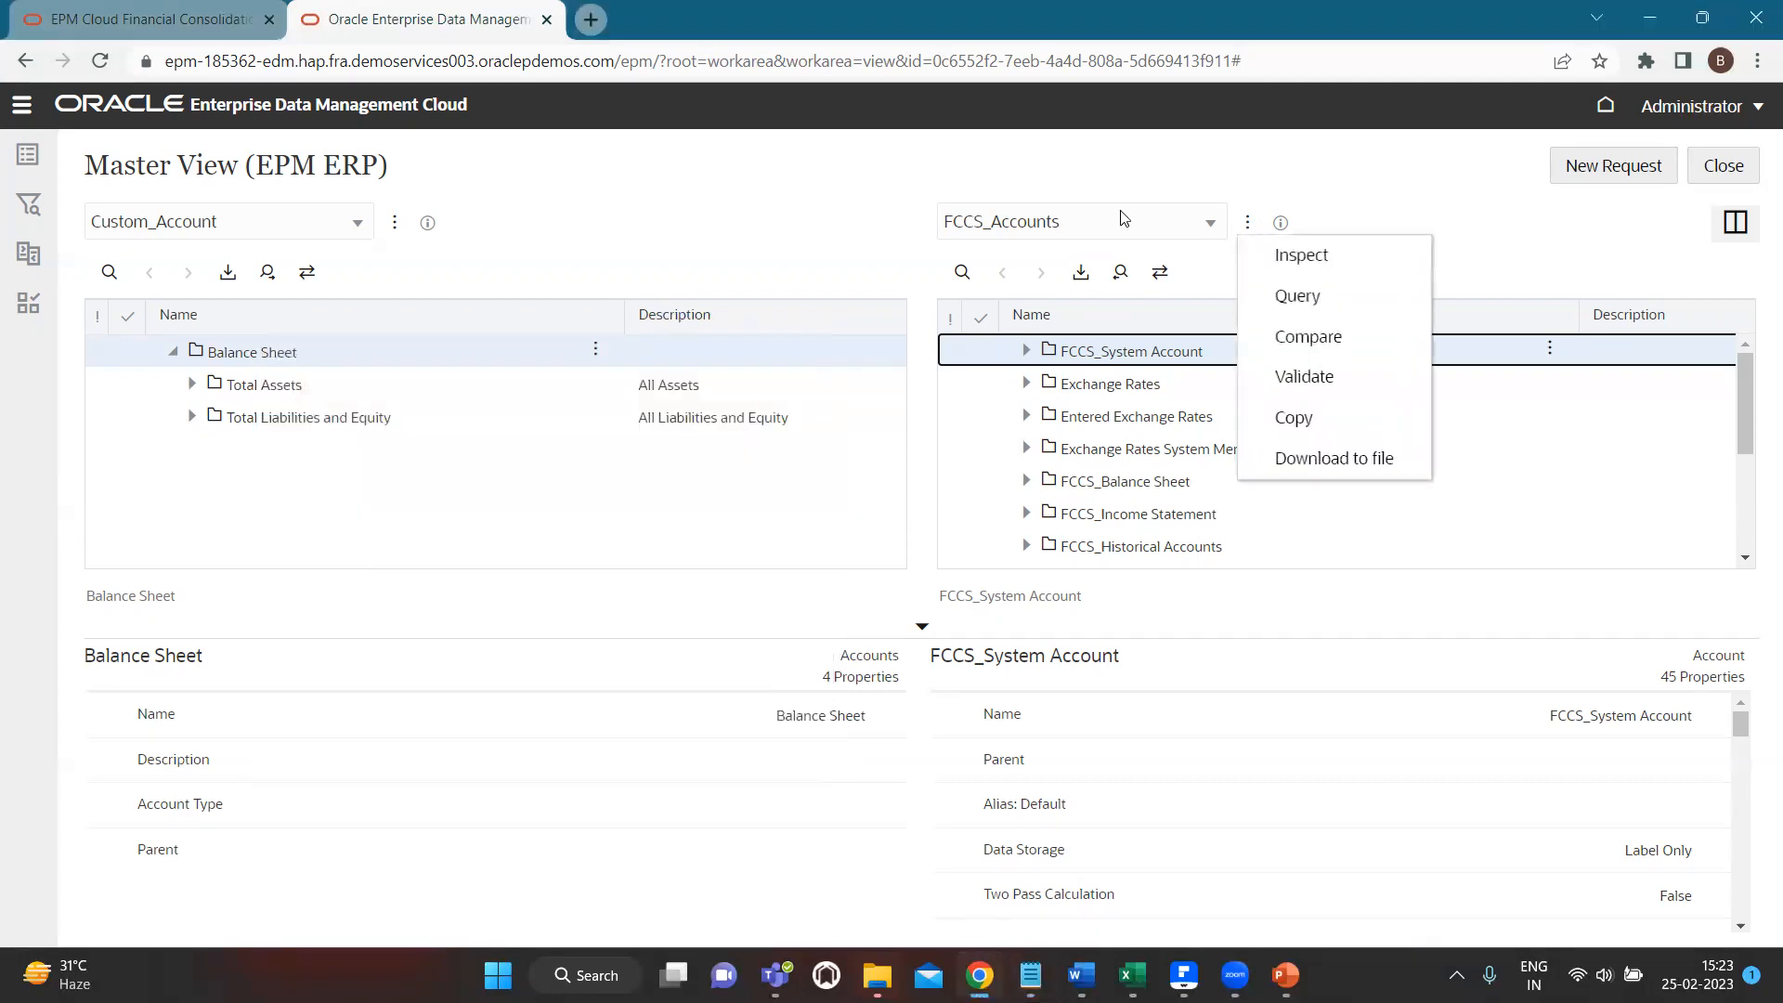
click(1330, 257)
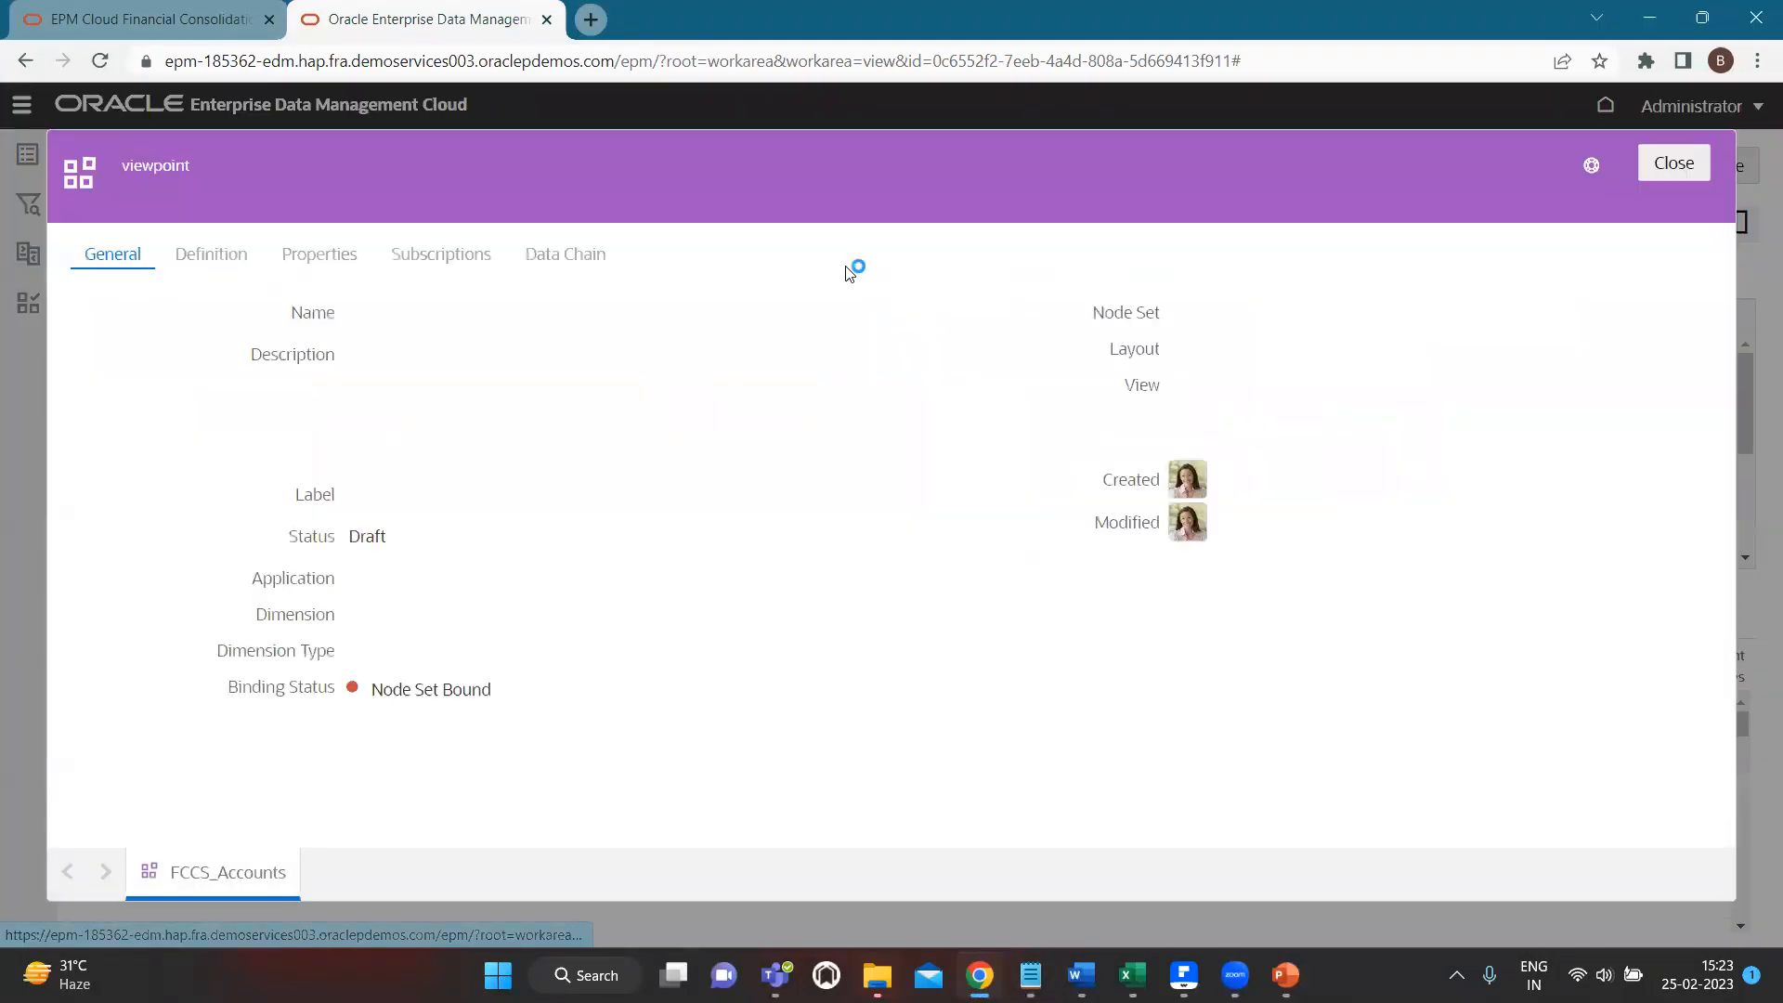
click(570, 253)
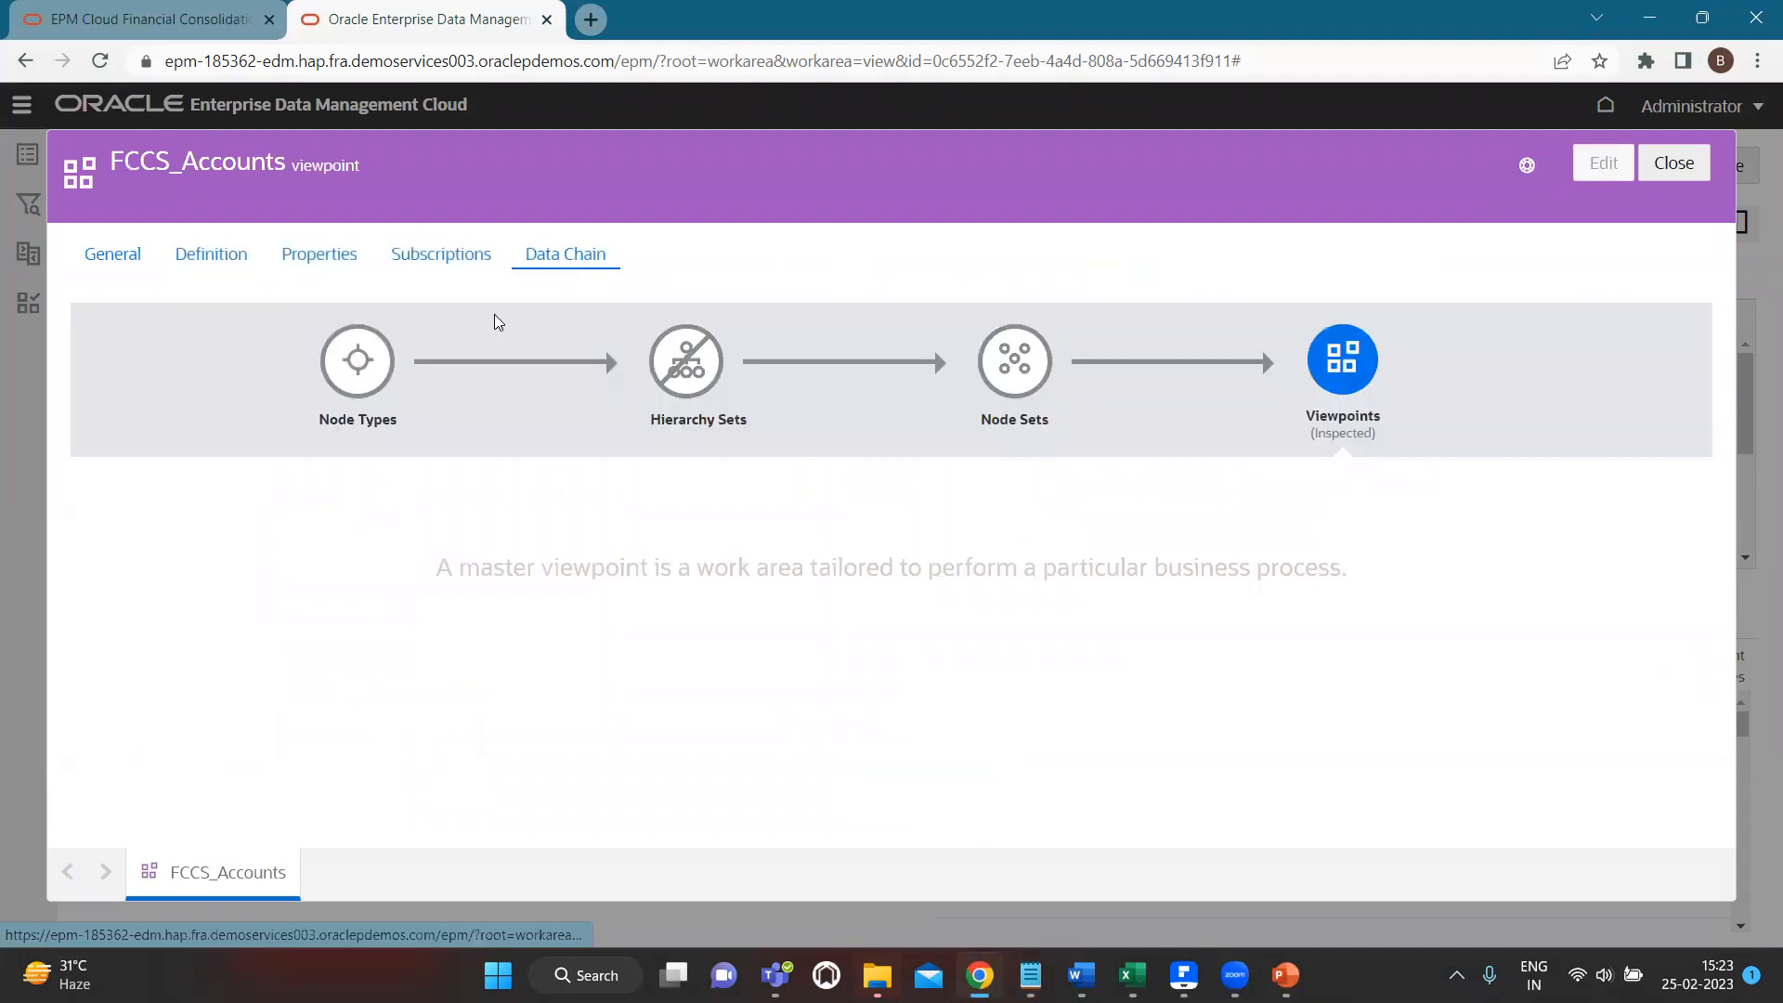
click(372, 374)
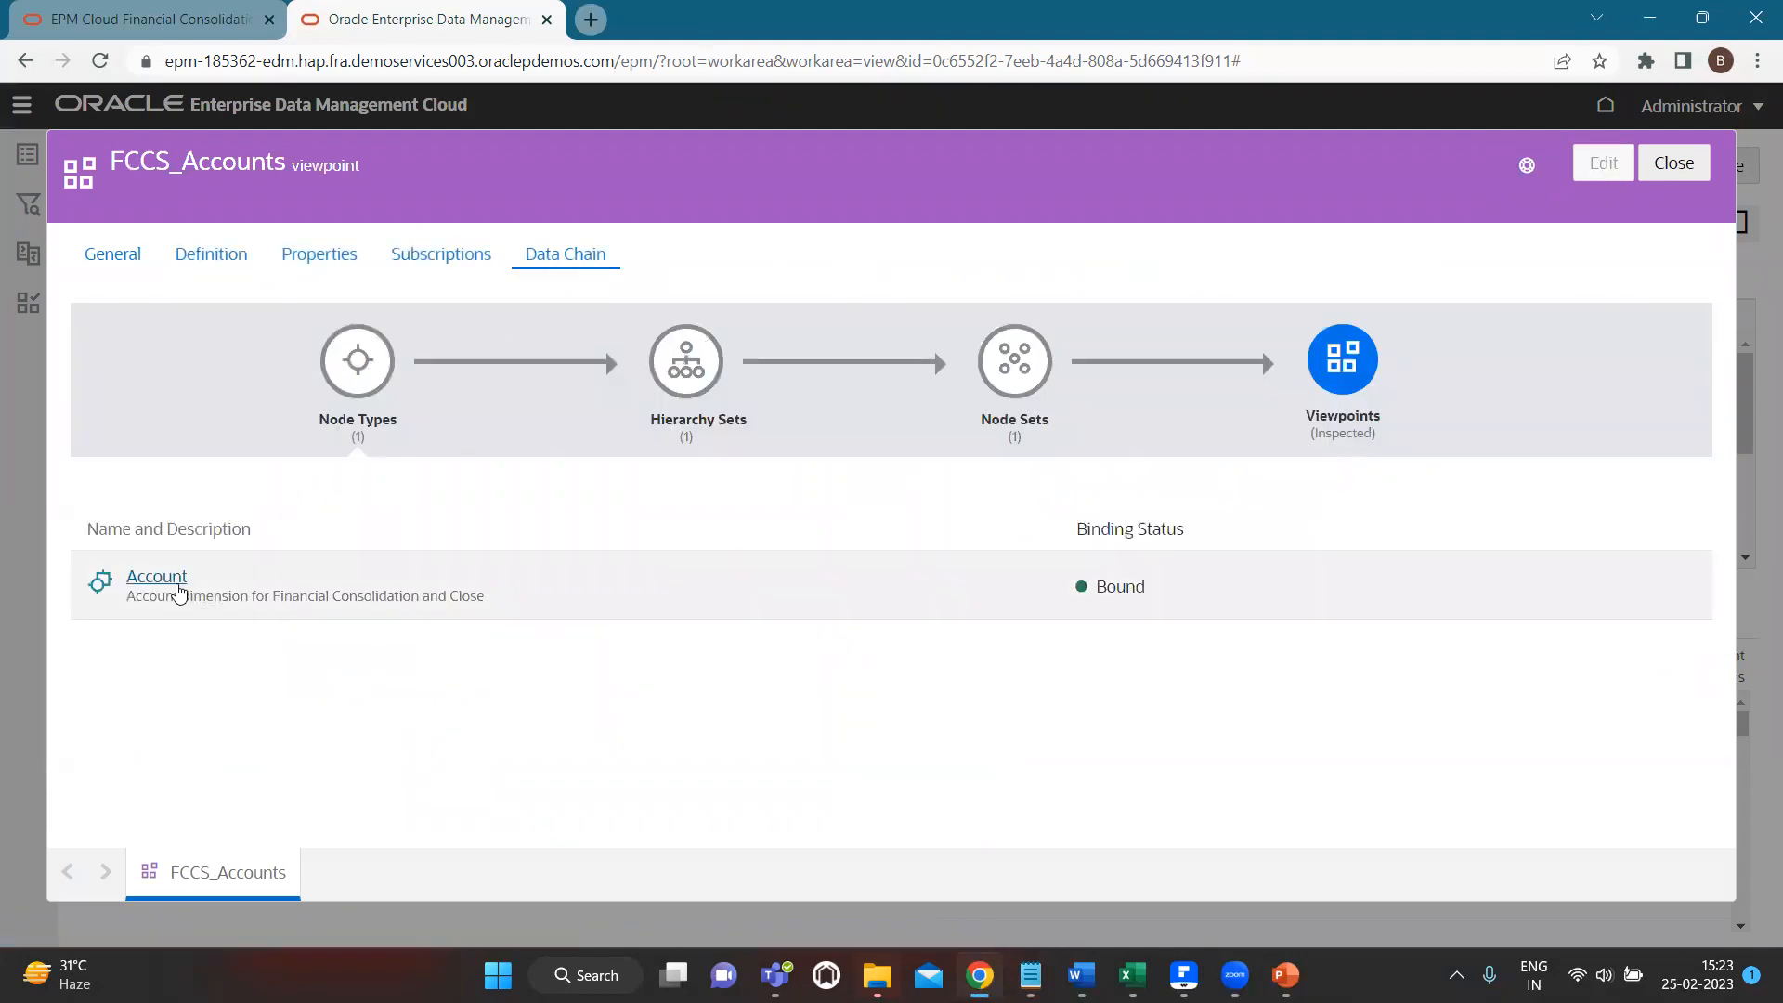
click(172, 585)
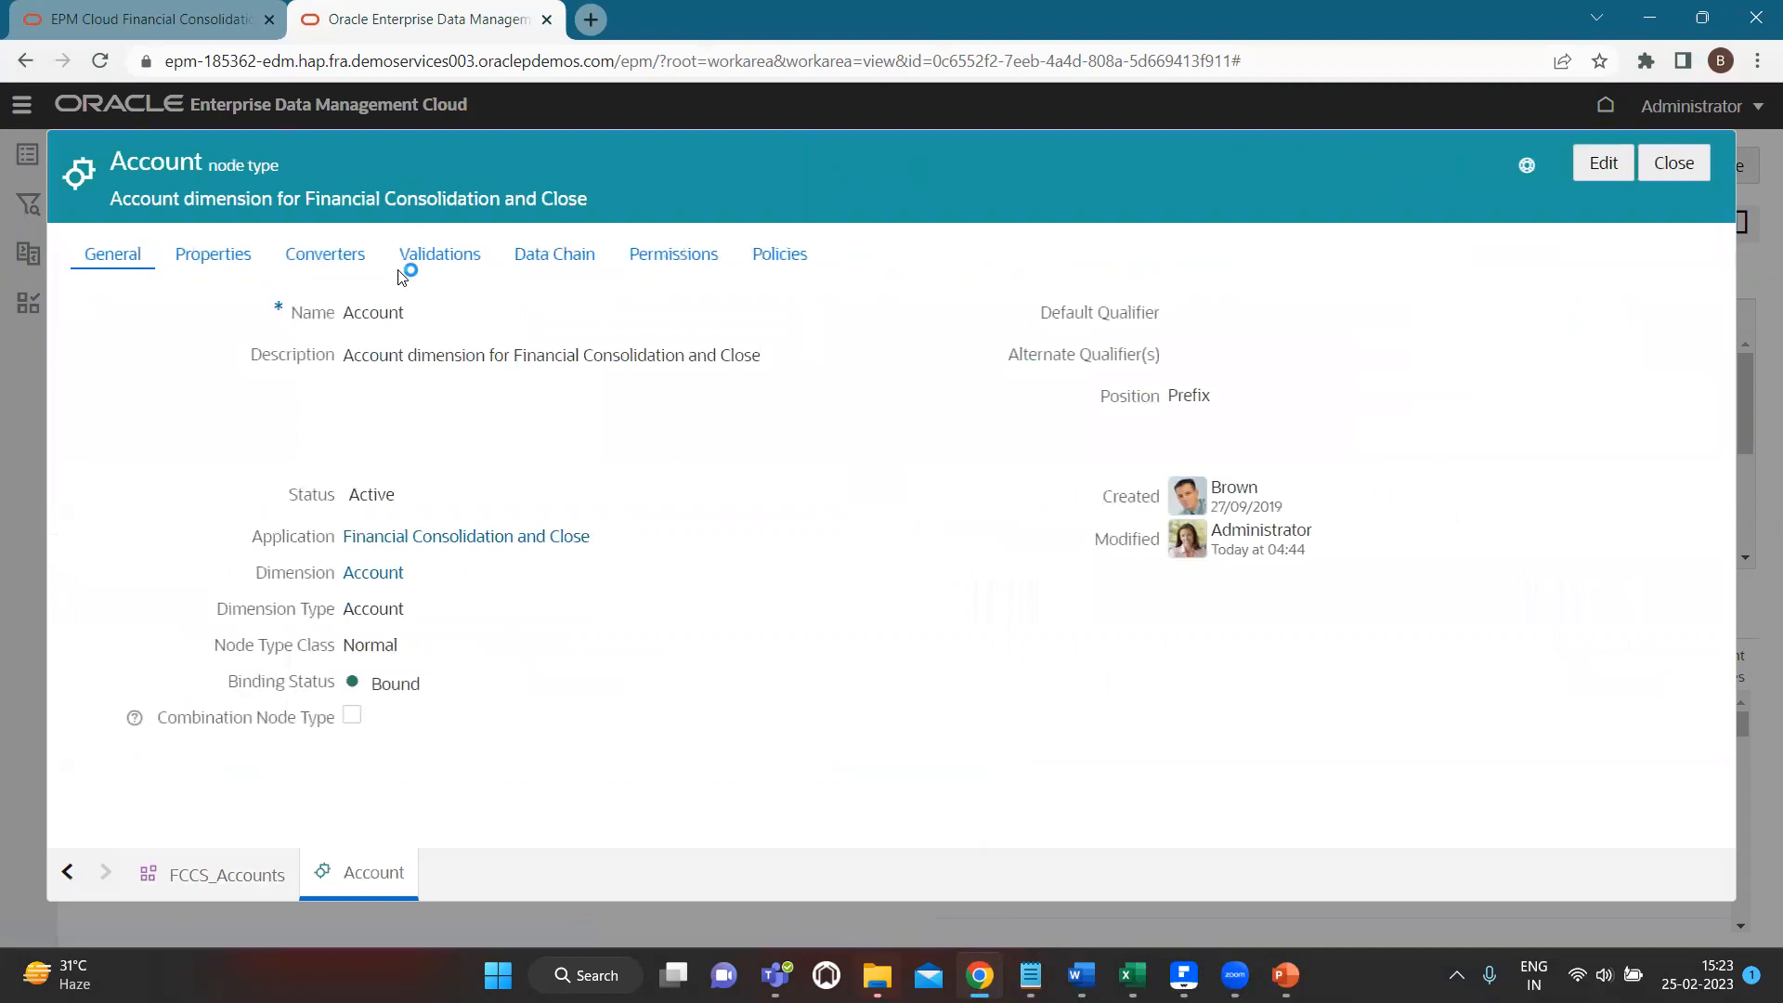
click(315, 260)
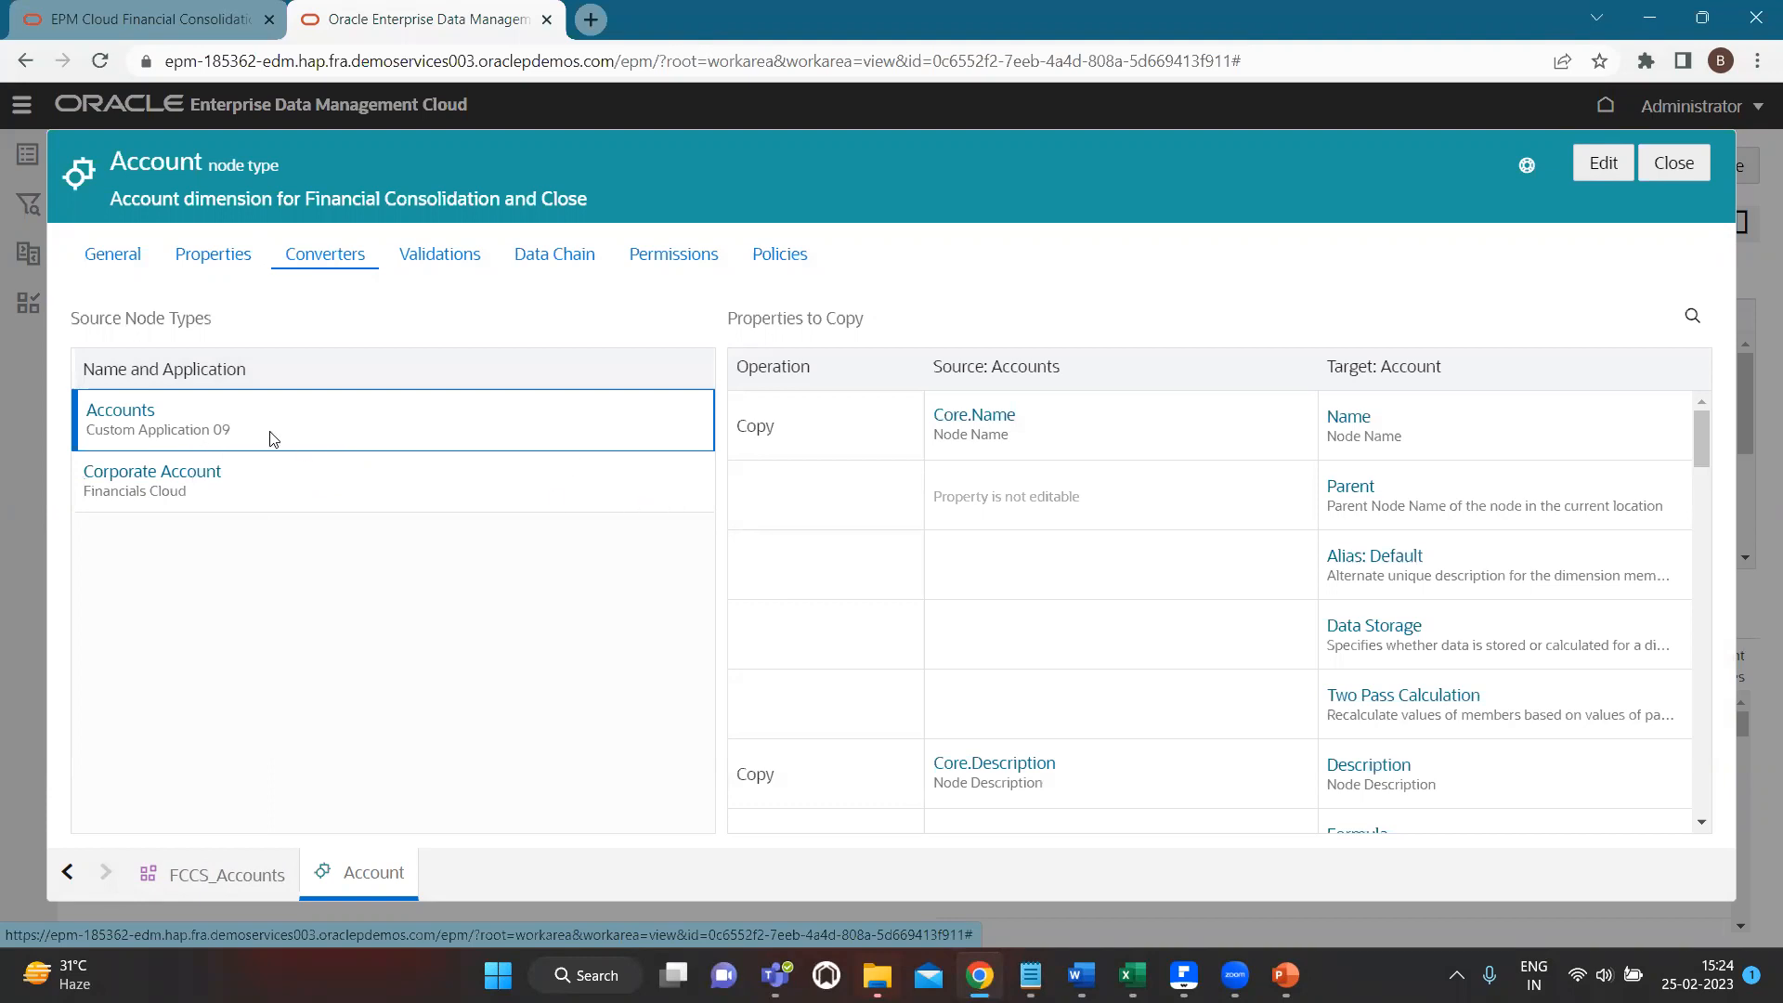
Edit the converter from the Custom Application 09 Accounts node type and set the Alias: Default operation to Transform.
click(1610, 162)
click(893, 567)
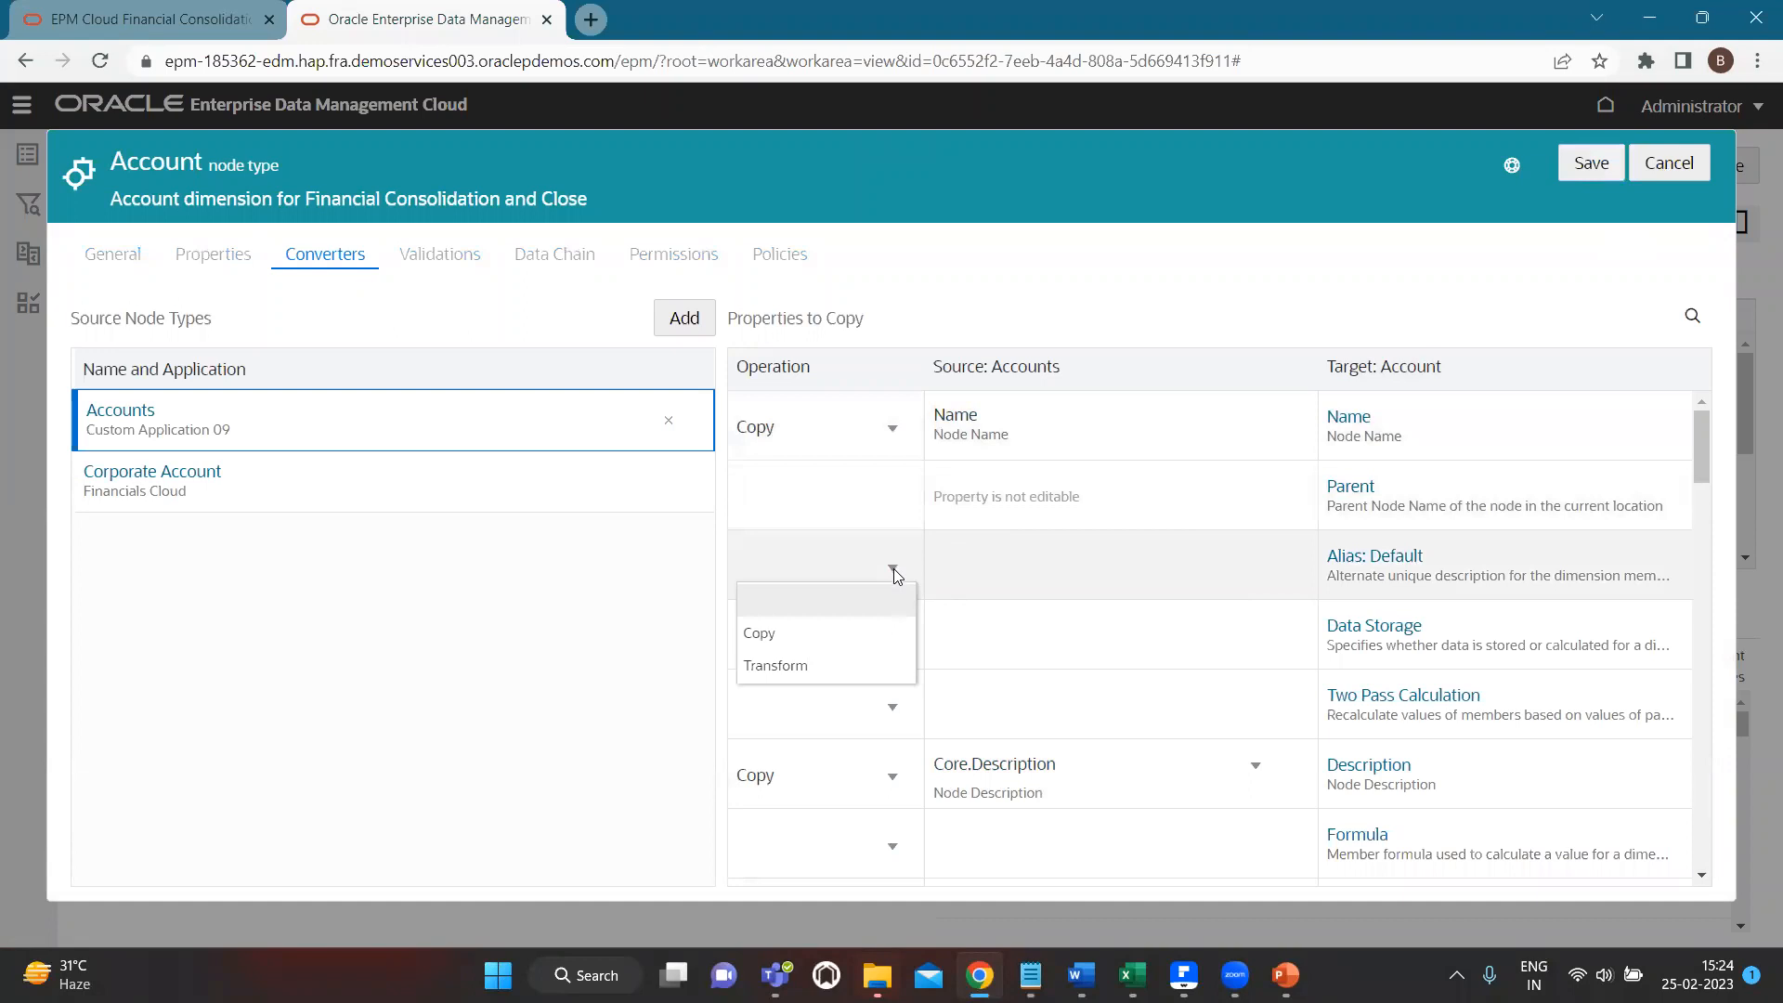
click(828, 663)
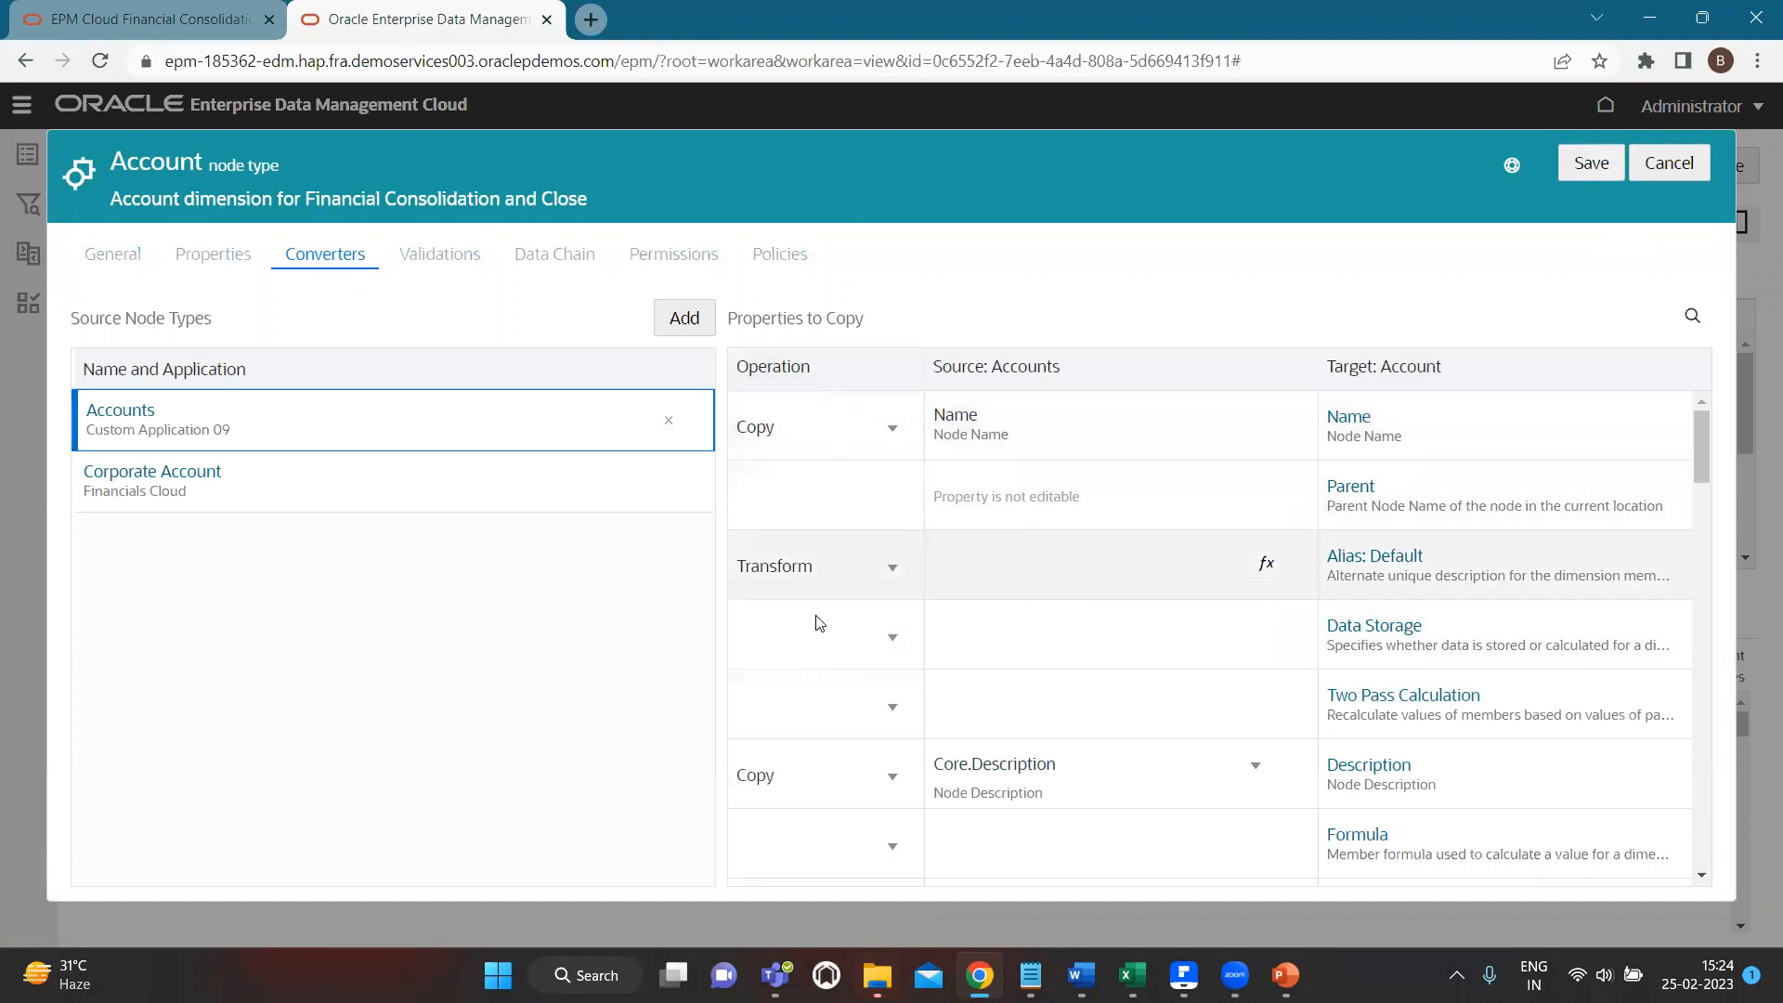
click(893, 566)
click(841, 662)
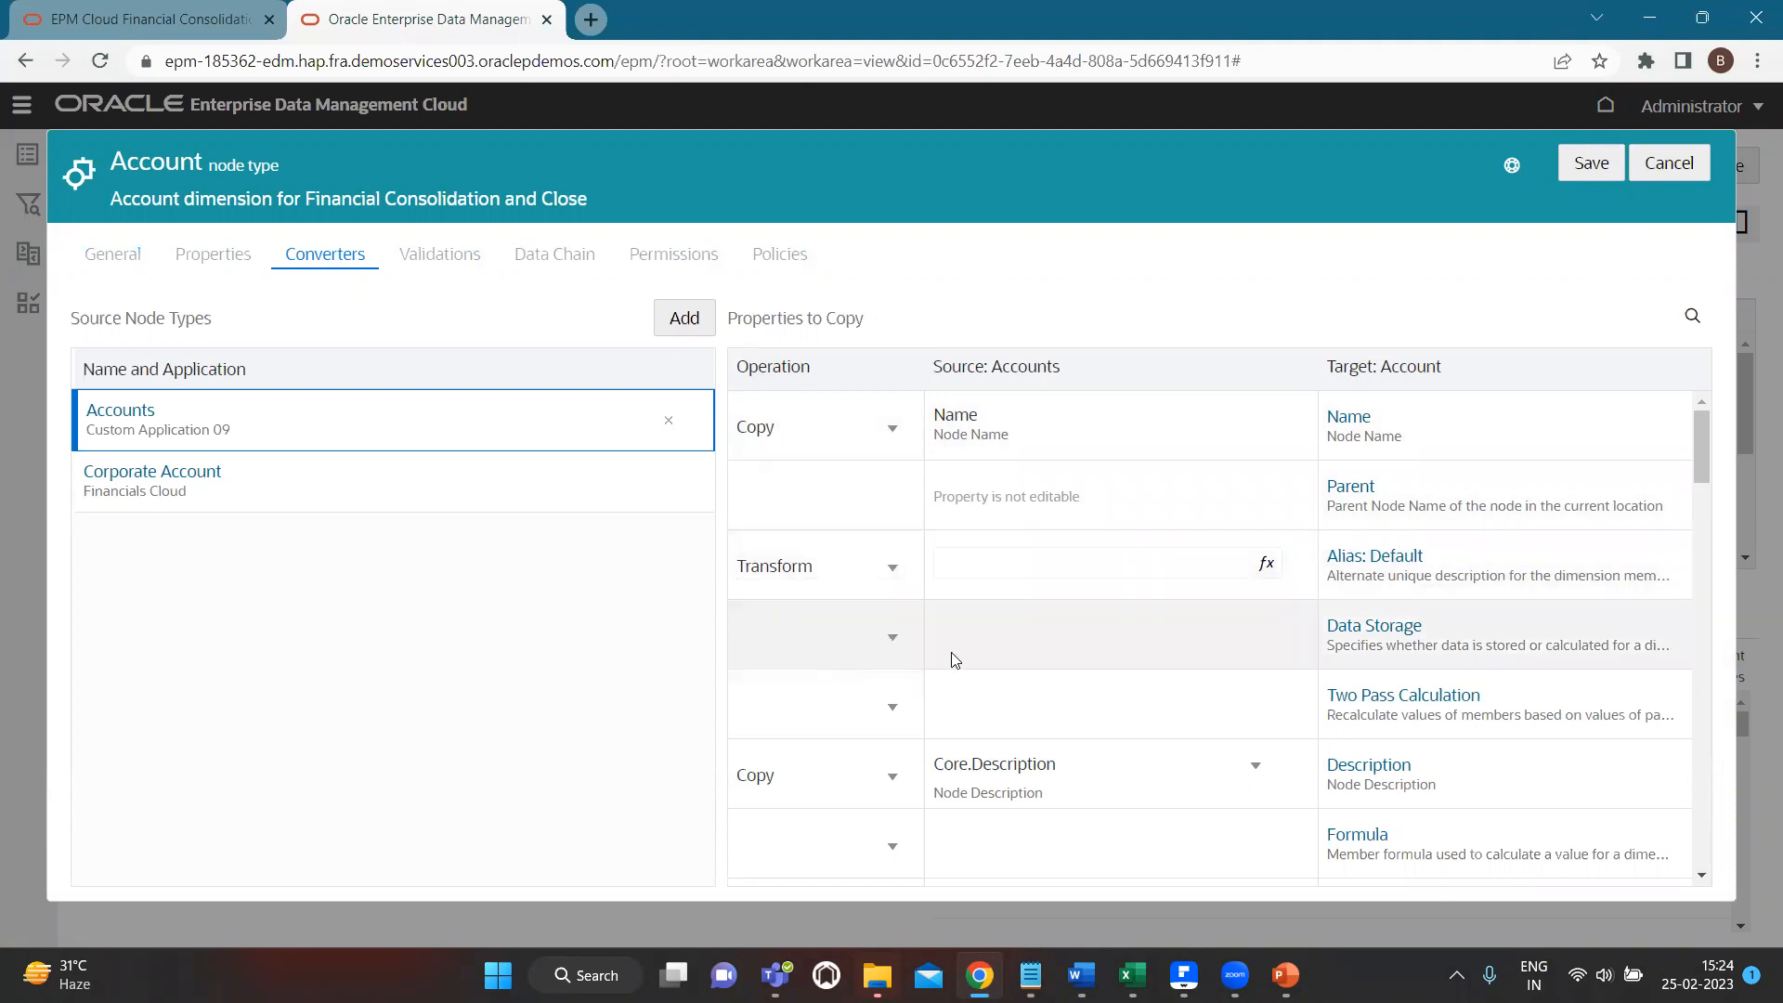
Open the property transform expression for Alias: Default and make it return the sourceNode name.
click(1266, 566)
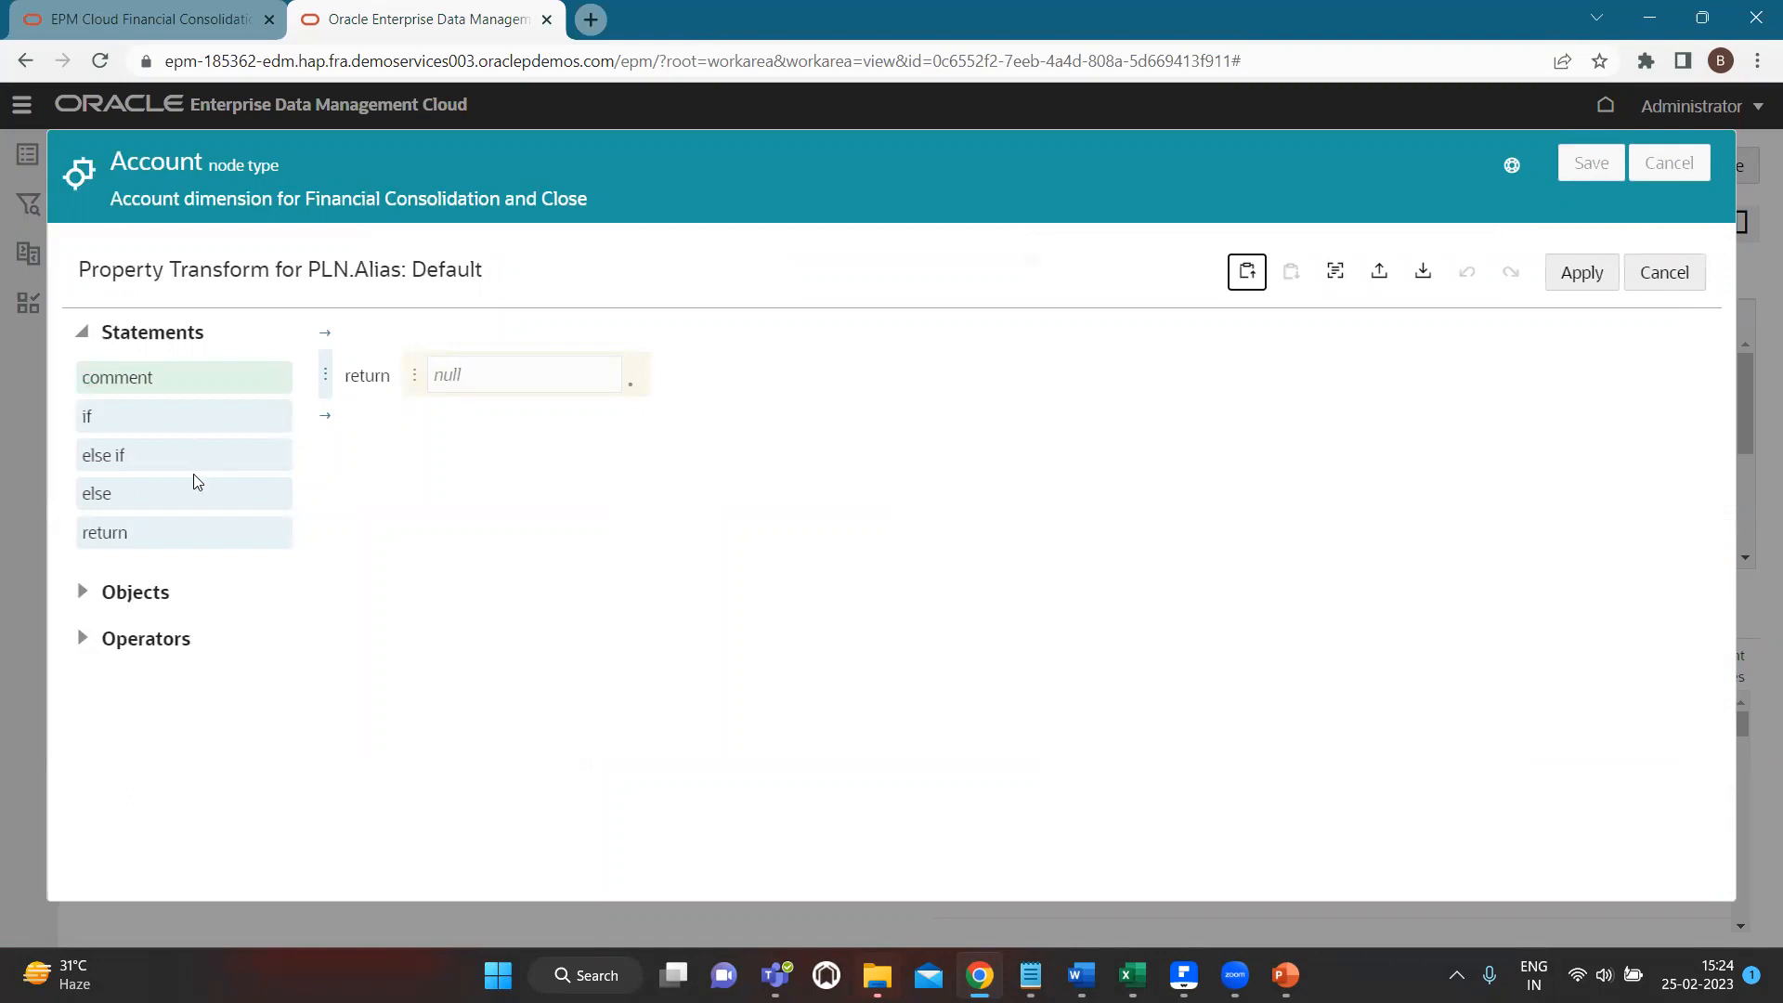
drag(167, 531, 403, 375)
click(418, 383)
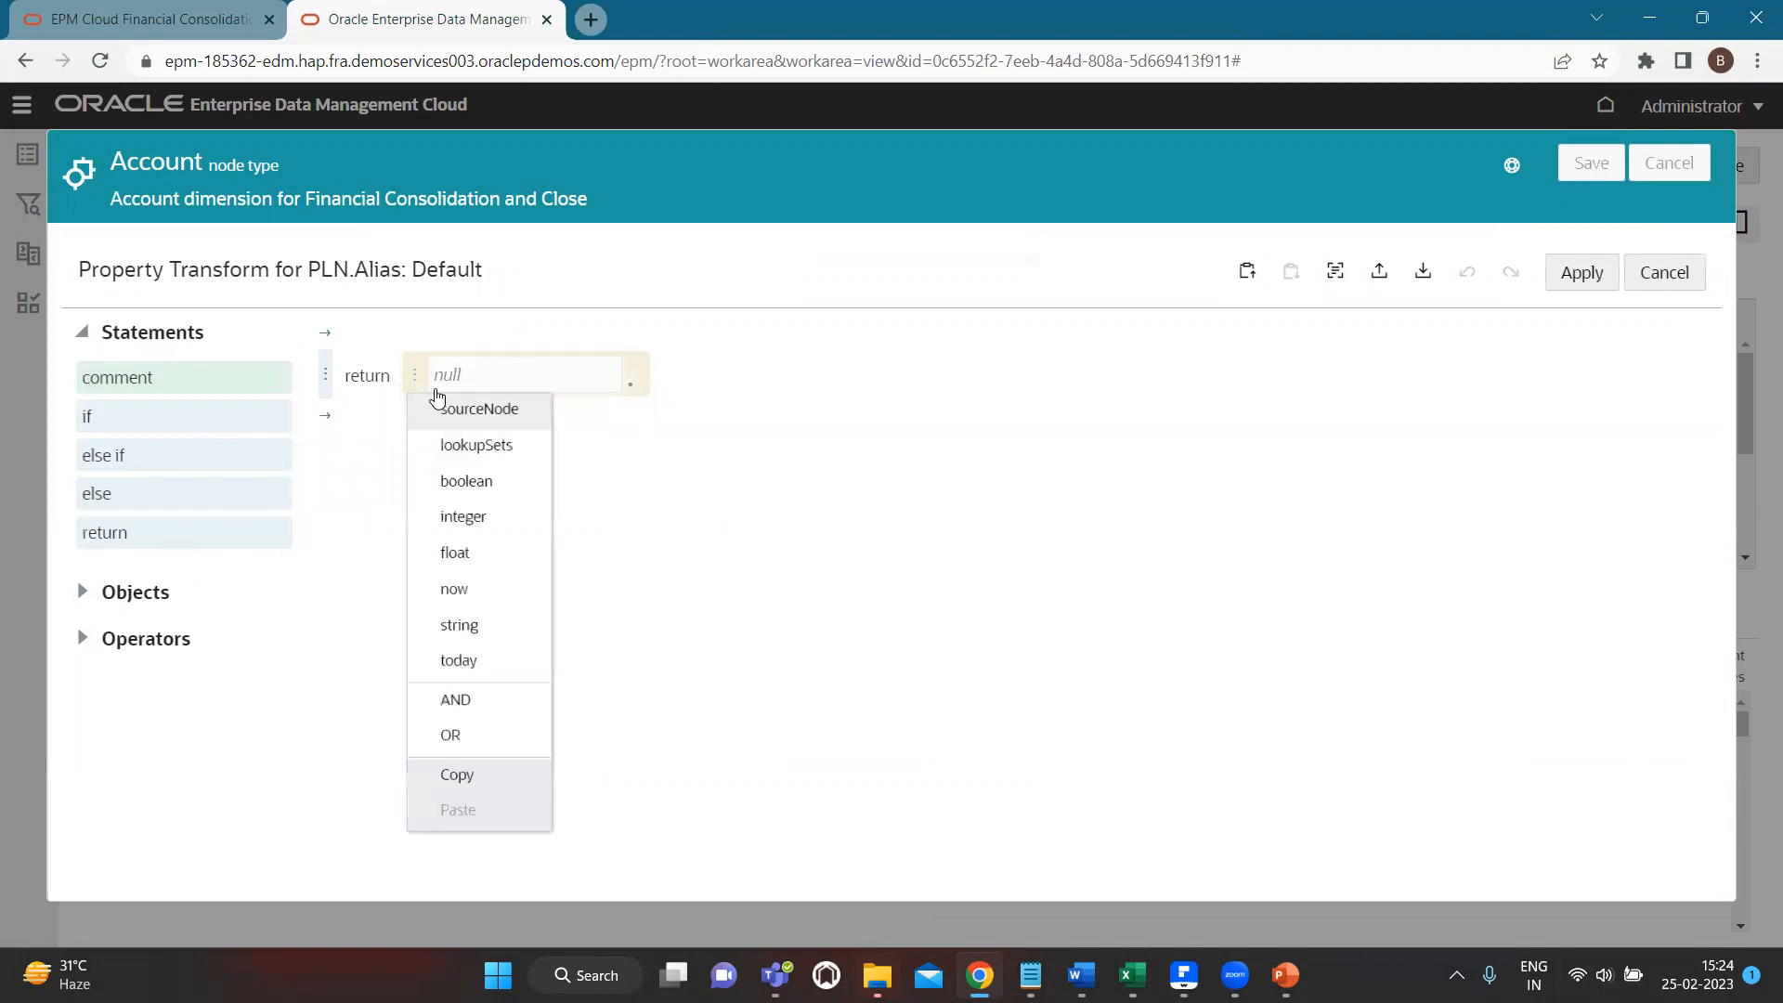
click(464, 420)
click(529, 385)
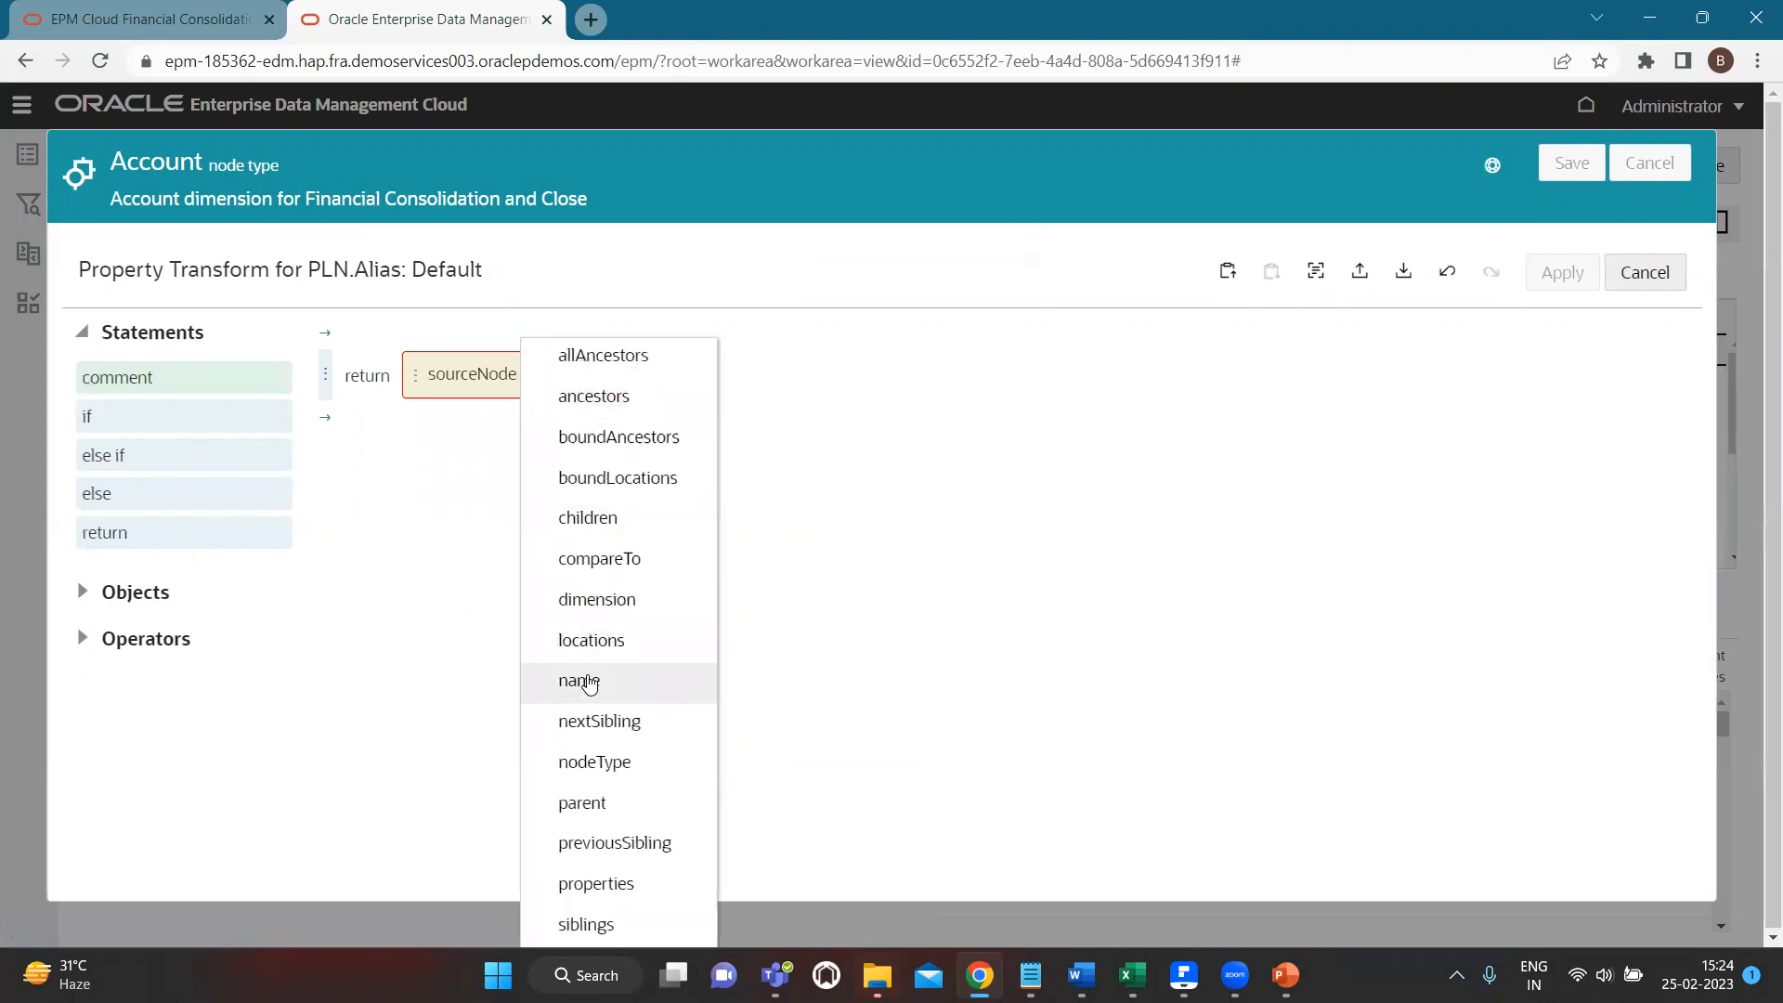
click(574, 642)
Append a concat function to the source node name with "&" as its first string value.
click(592, 383)
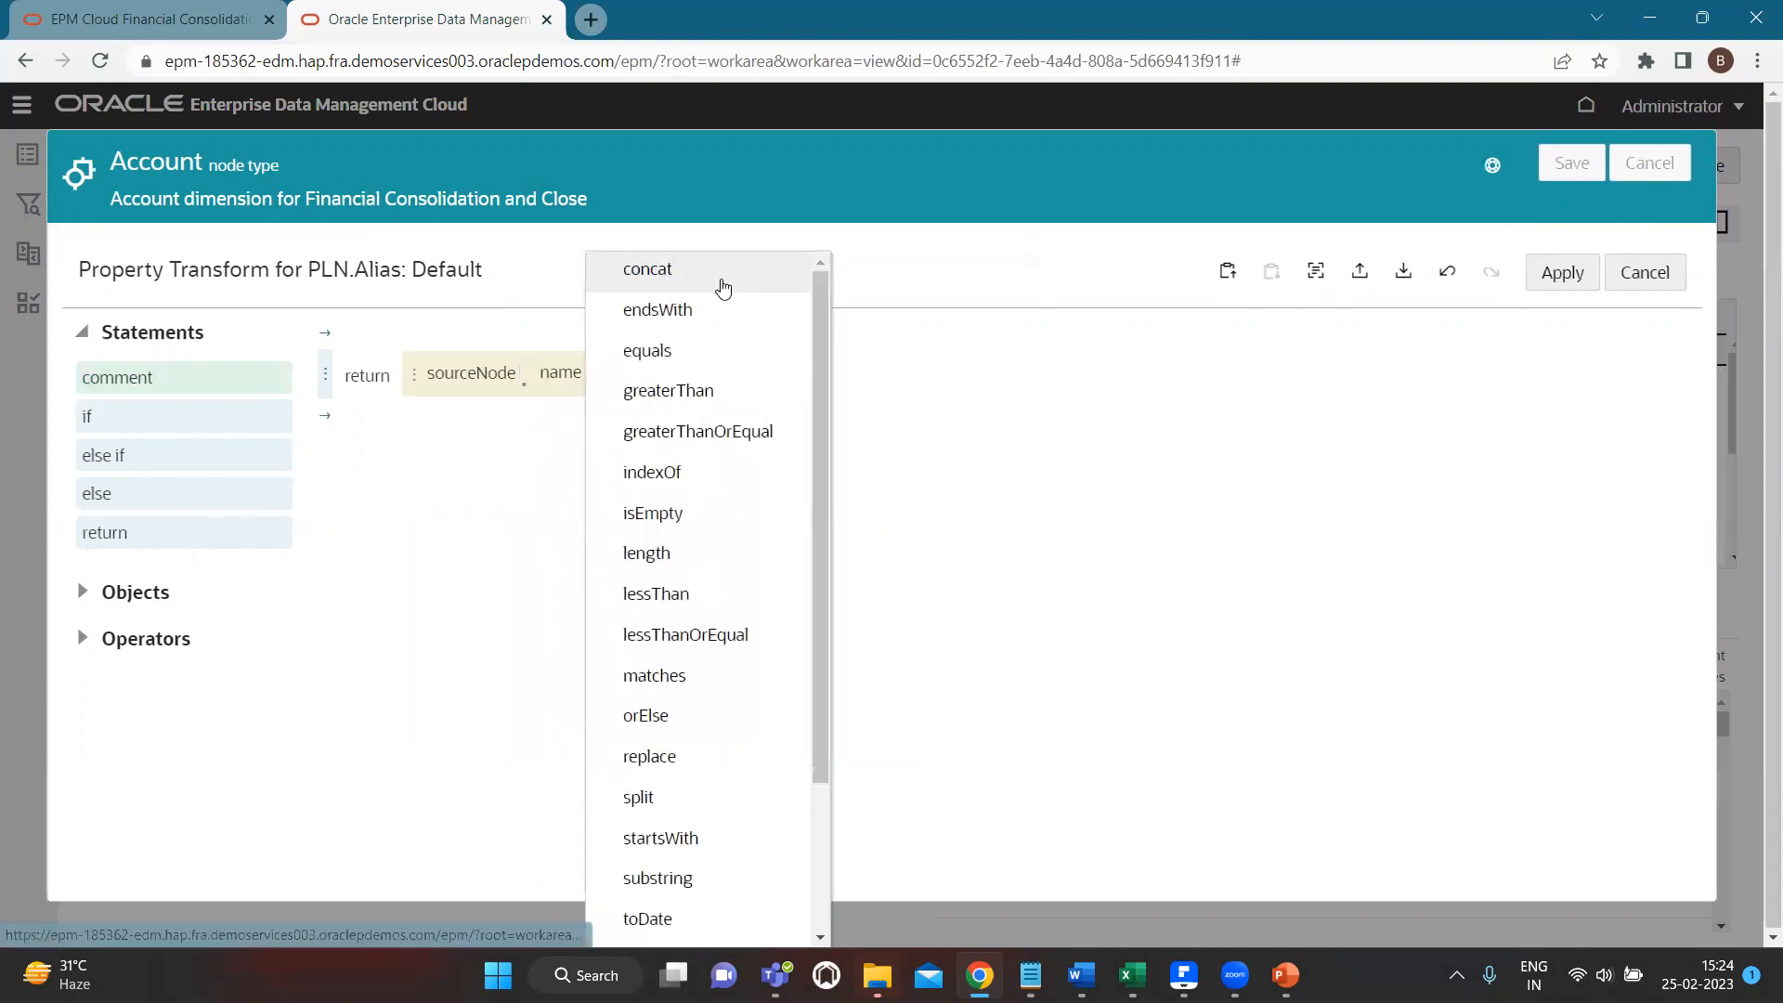
click(723, 281)
click(661, 415)
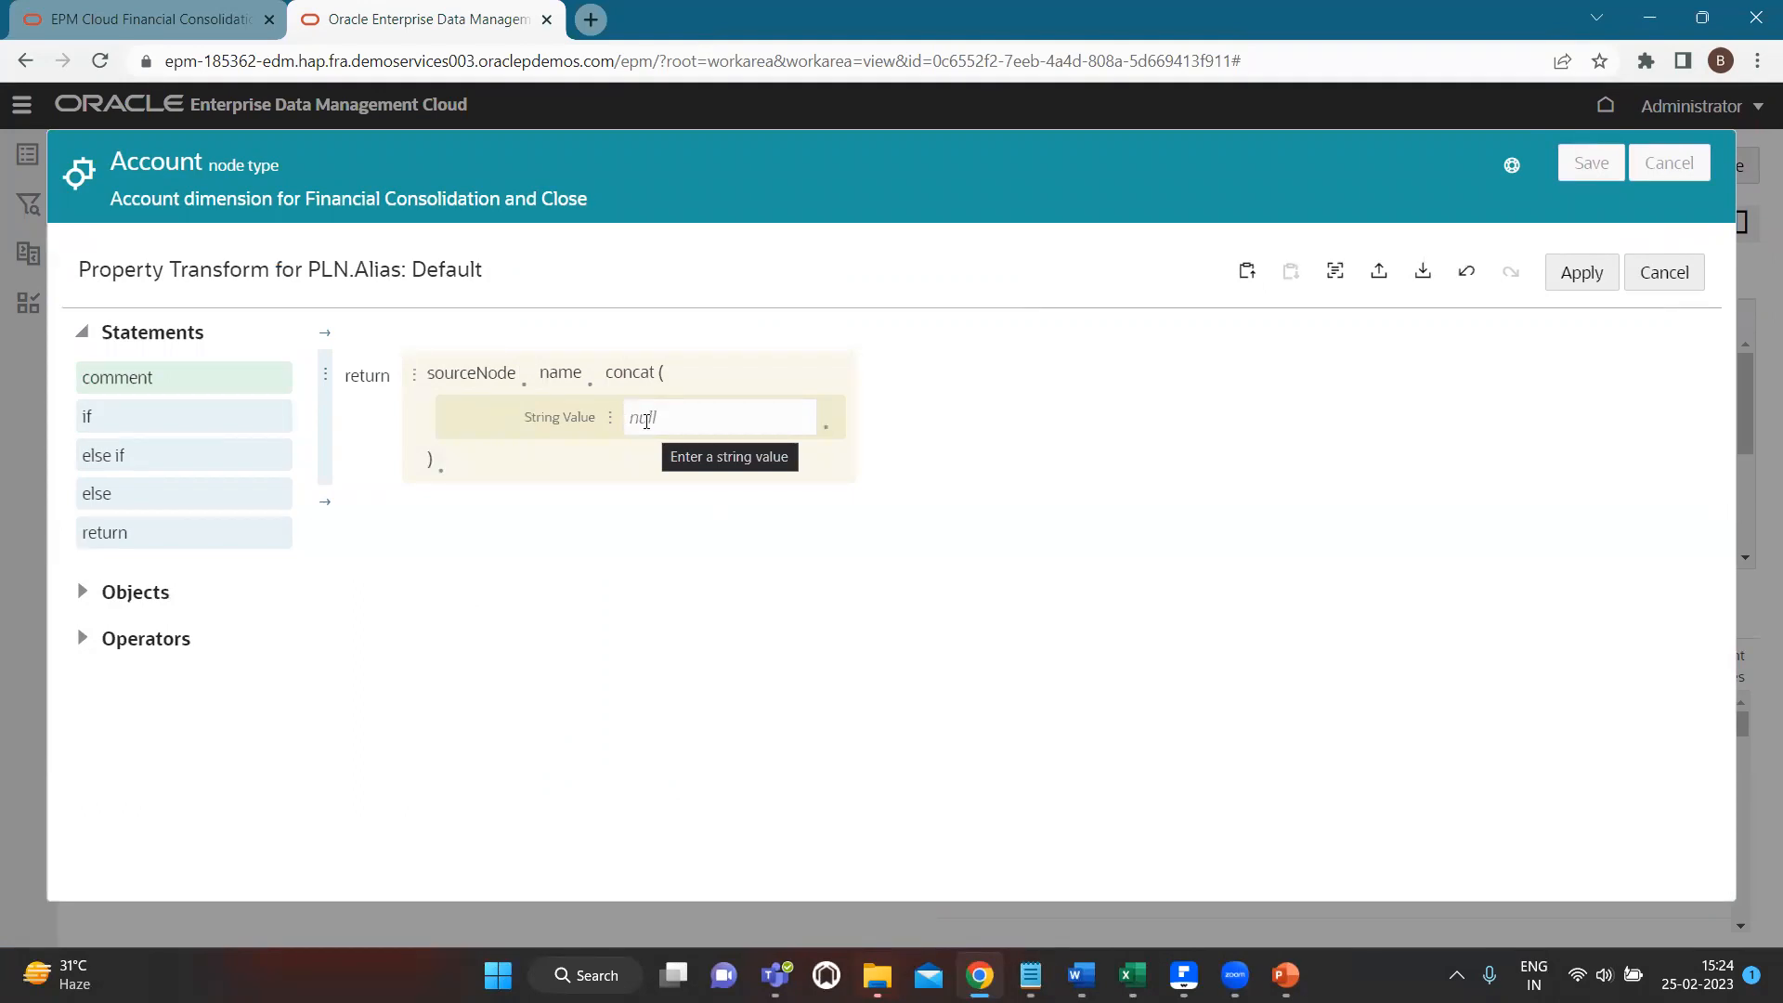
click(647, 421)
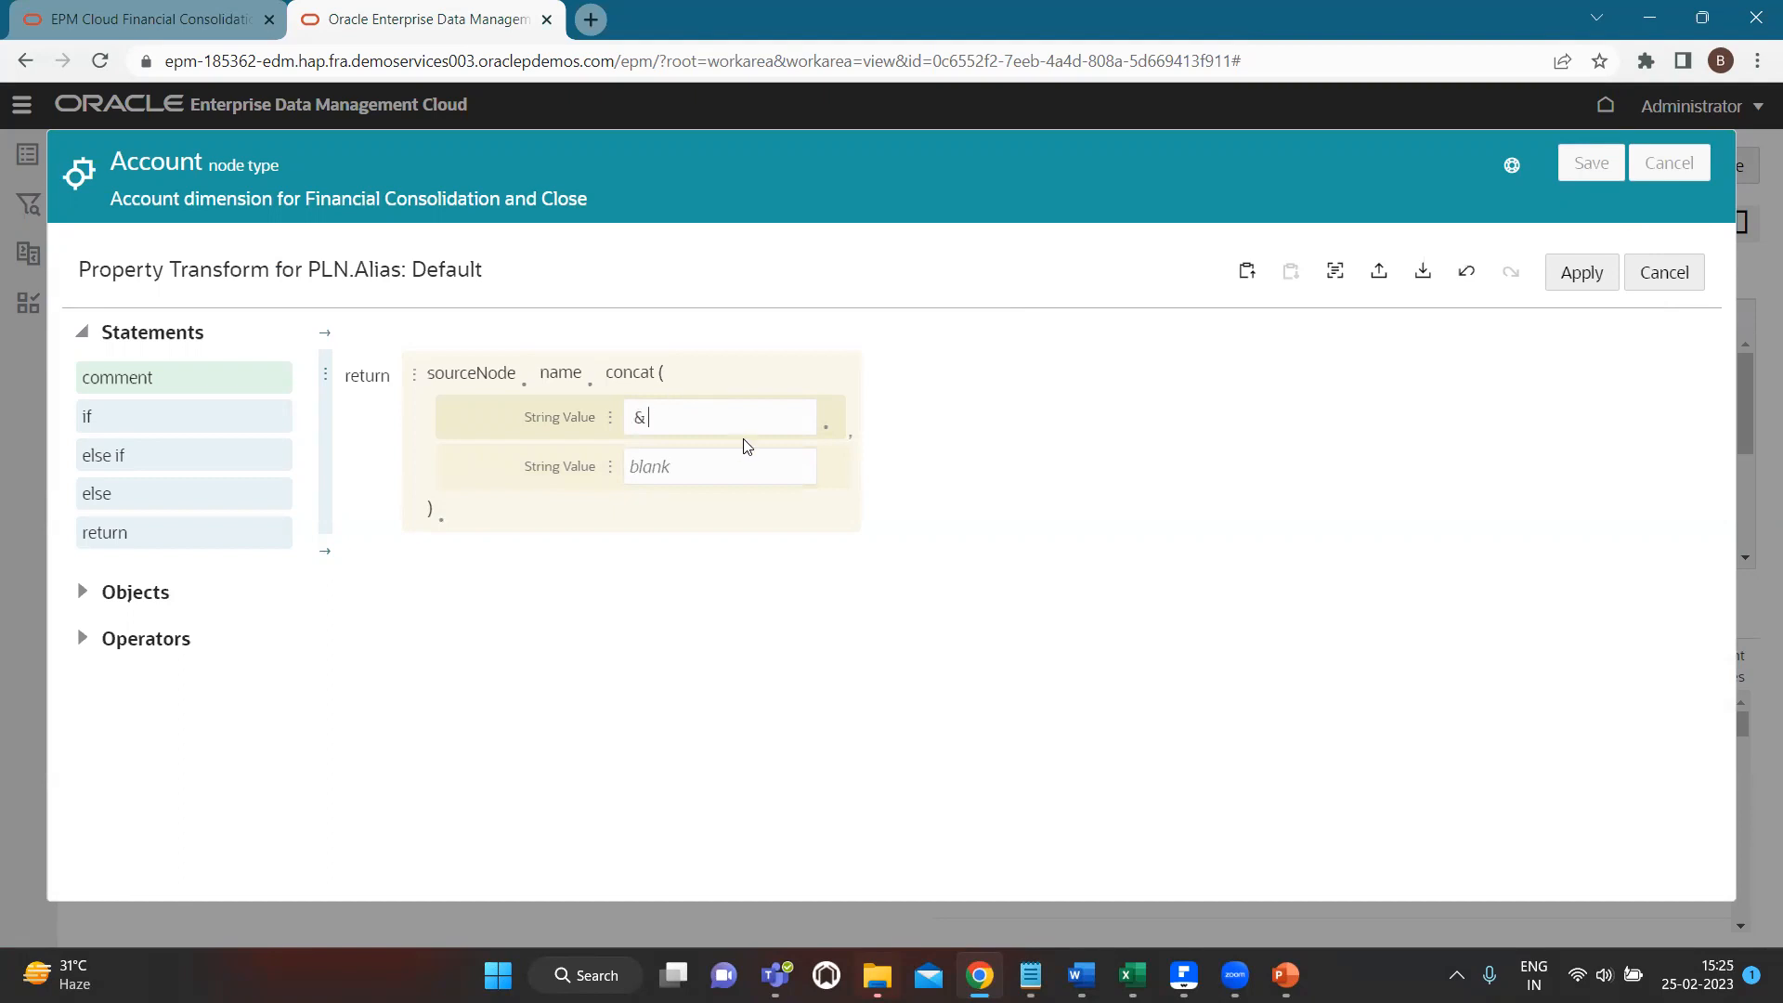
Set the second string value of the concat function to the sourceNode Description property.
click(612, 477)
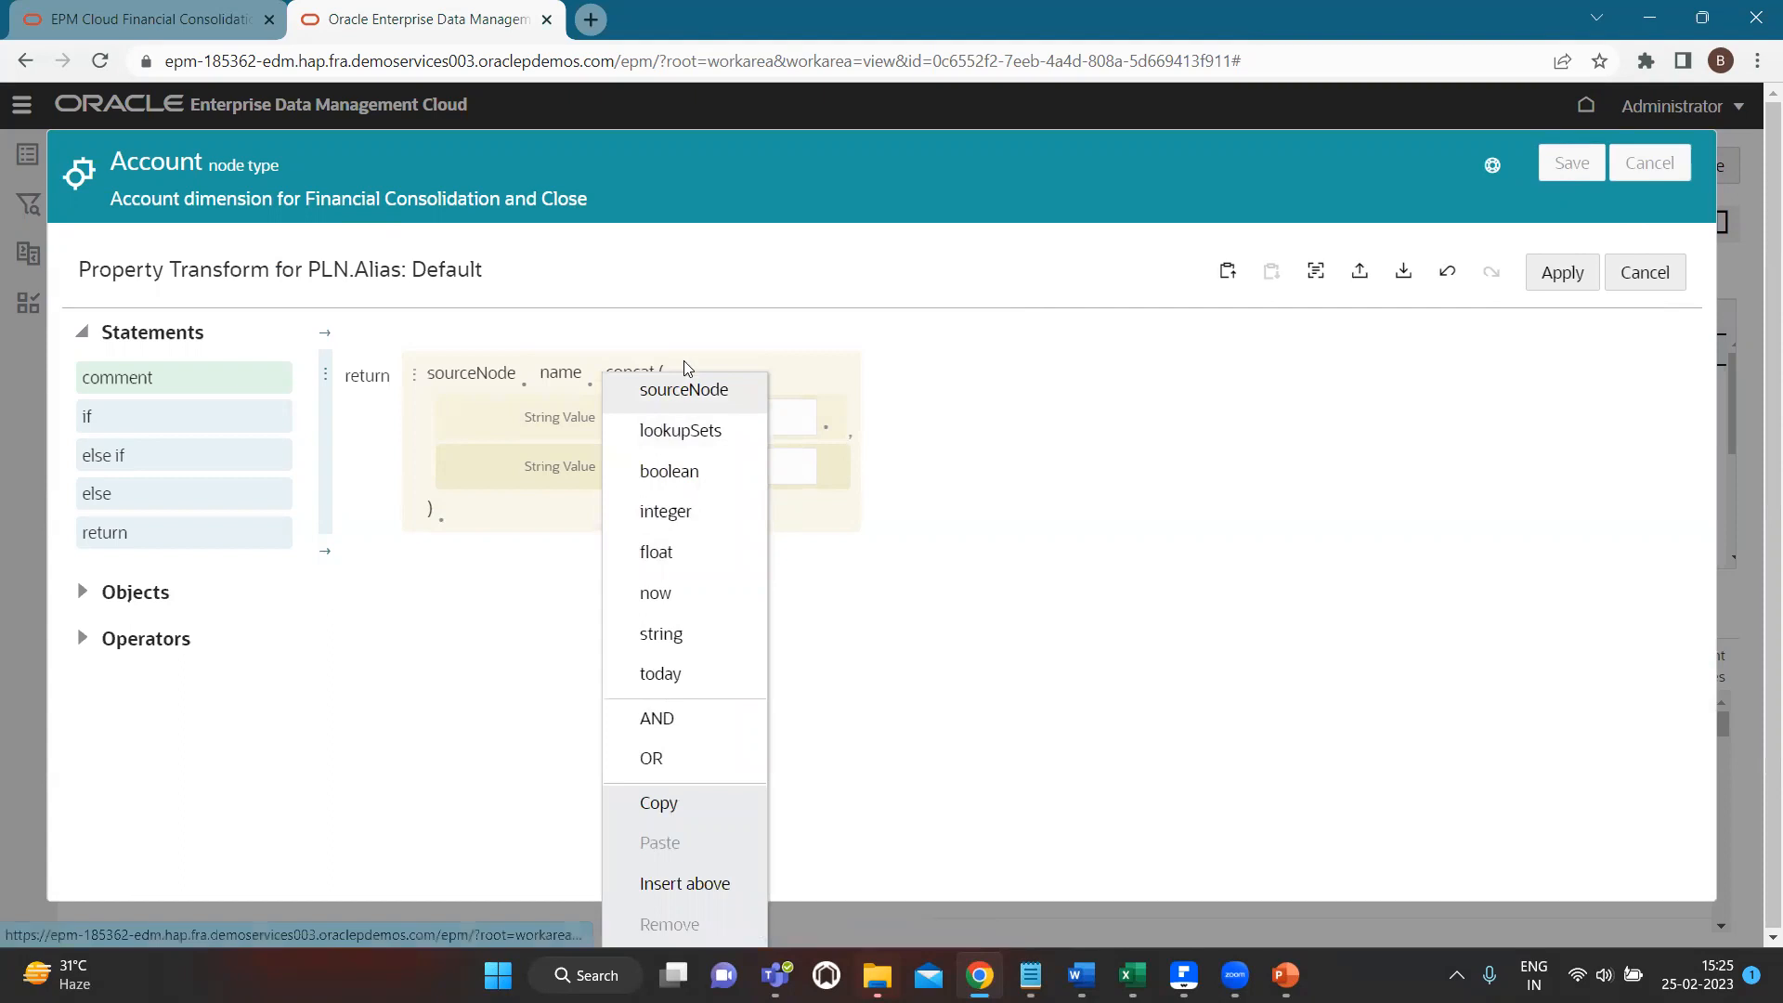
click(687, 401)
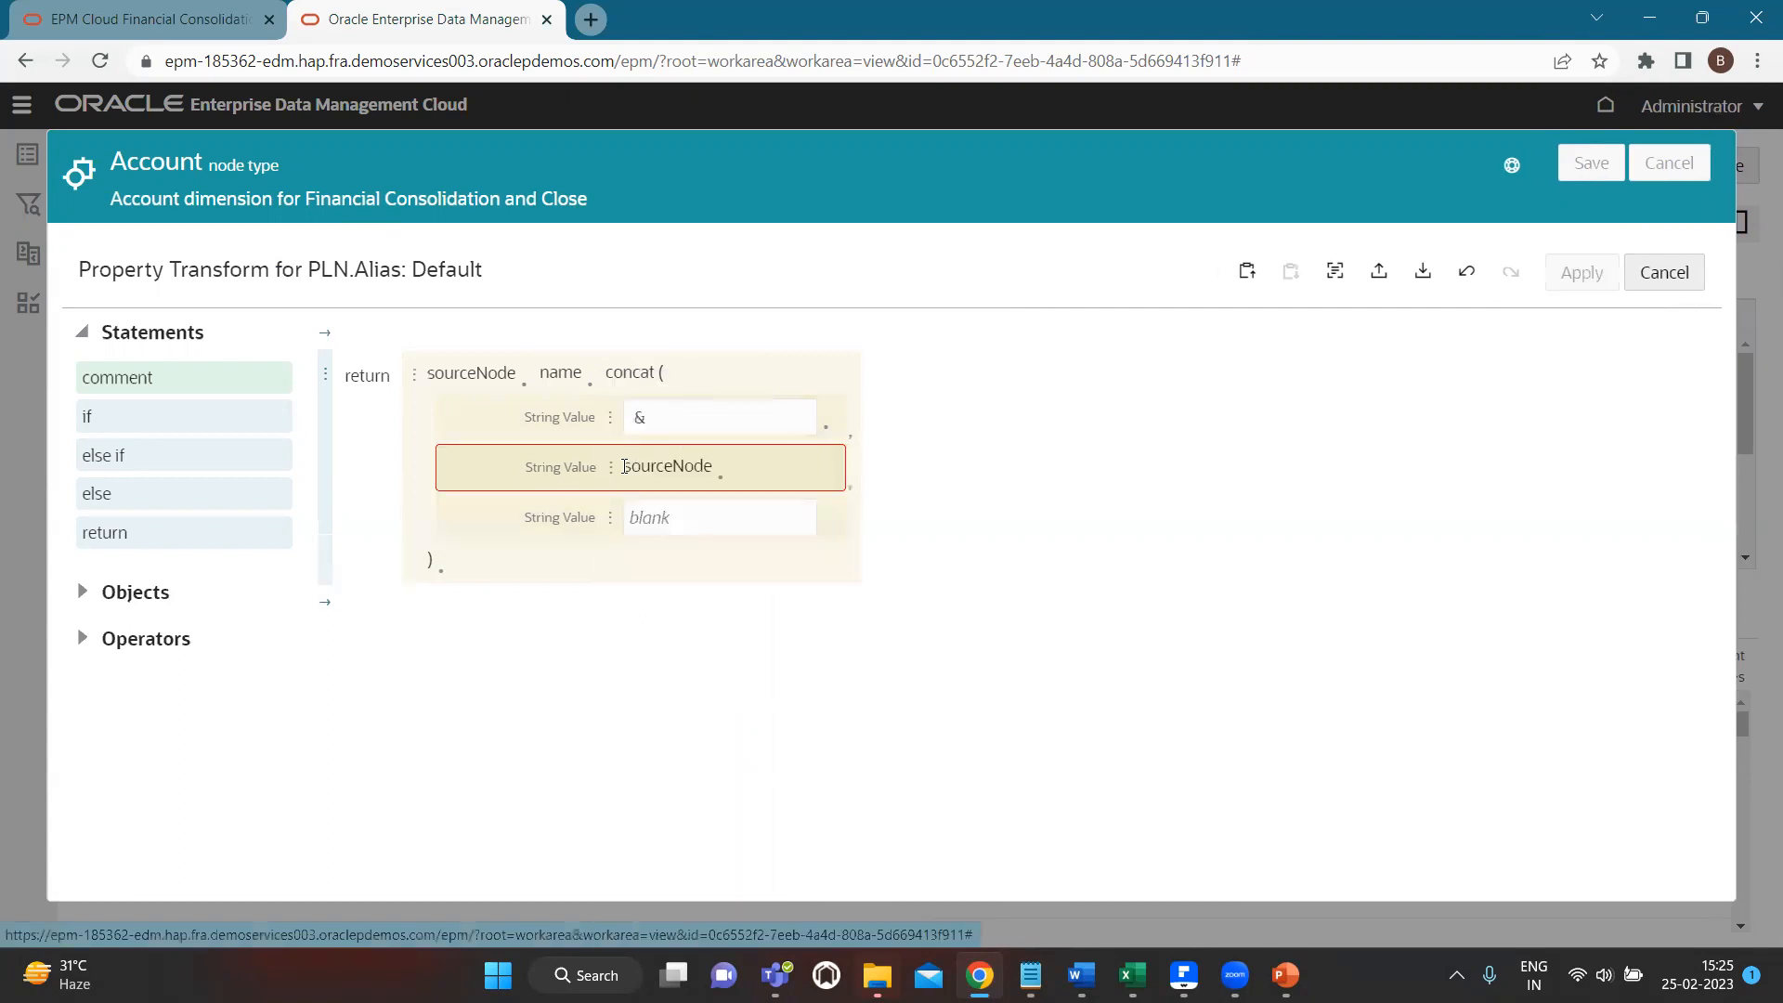
click(721, 477)
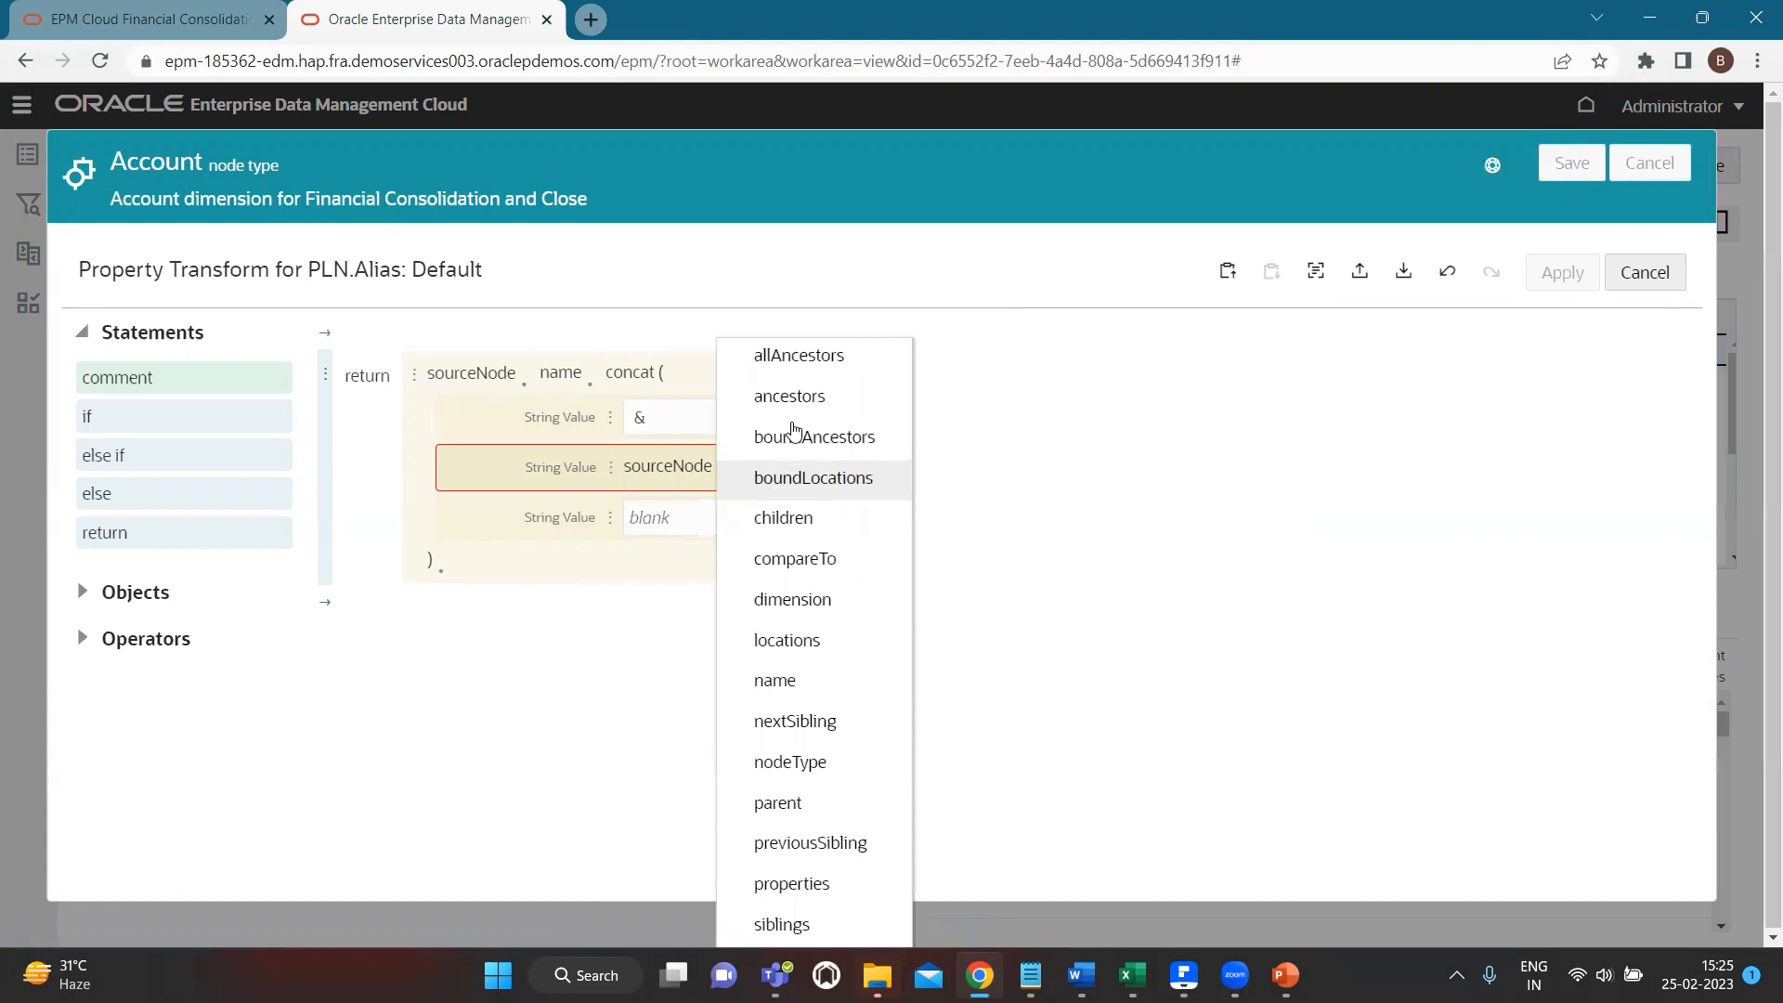
click(800, 883)
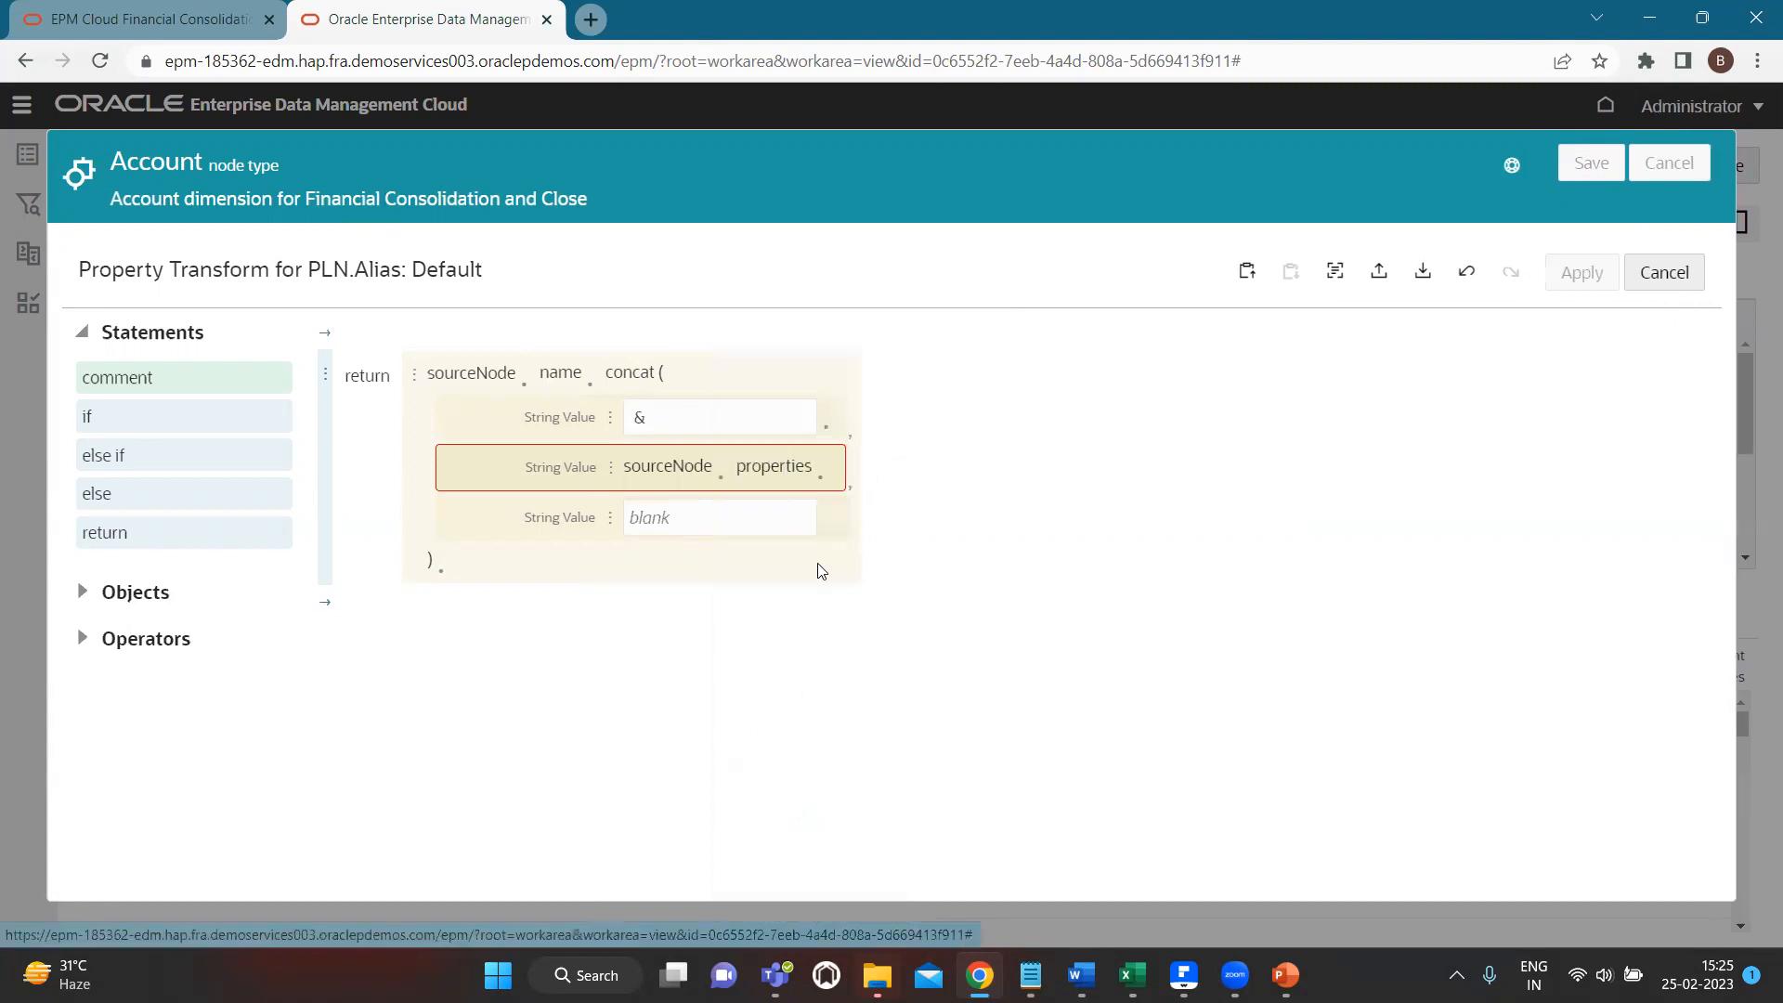
click(820, 477)
click(889, 526)
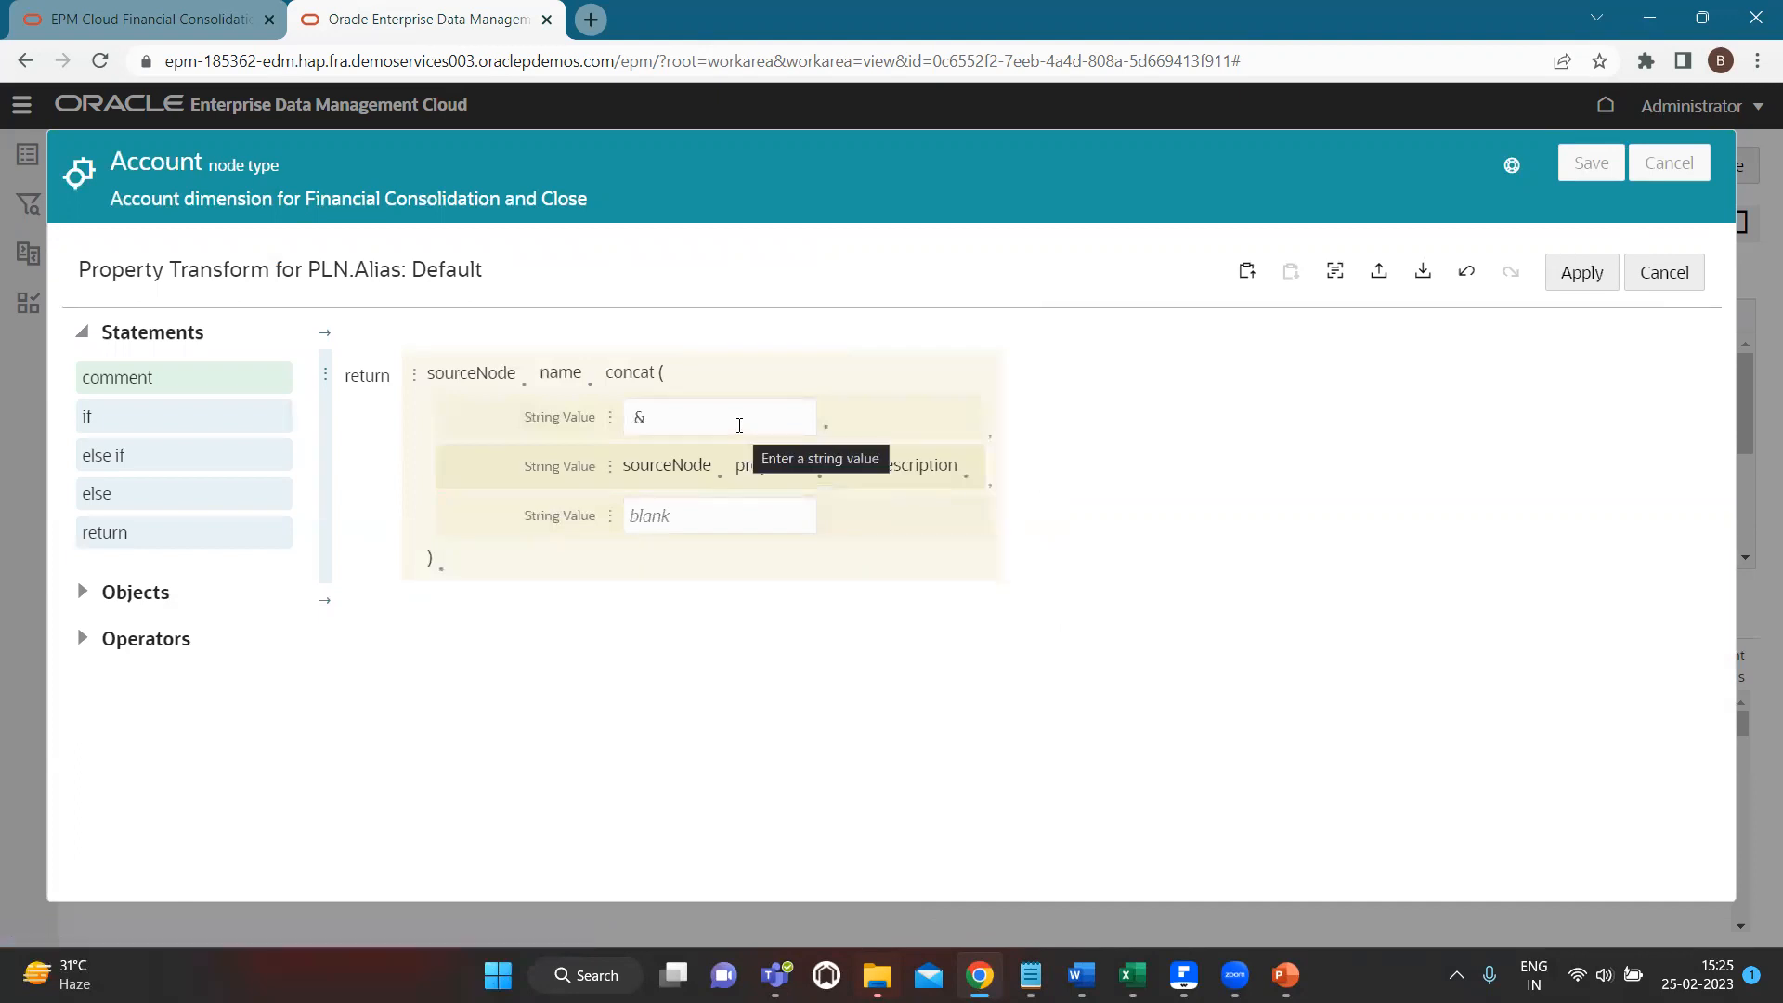
Apply the alias transform, save the Account node type and accept the reload of the Master View.
click(1582, 274)
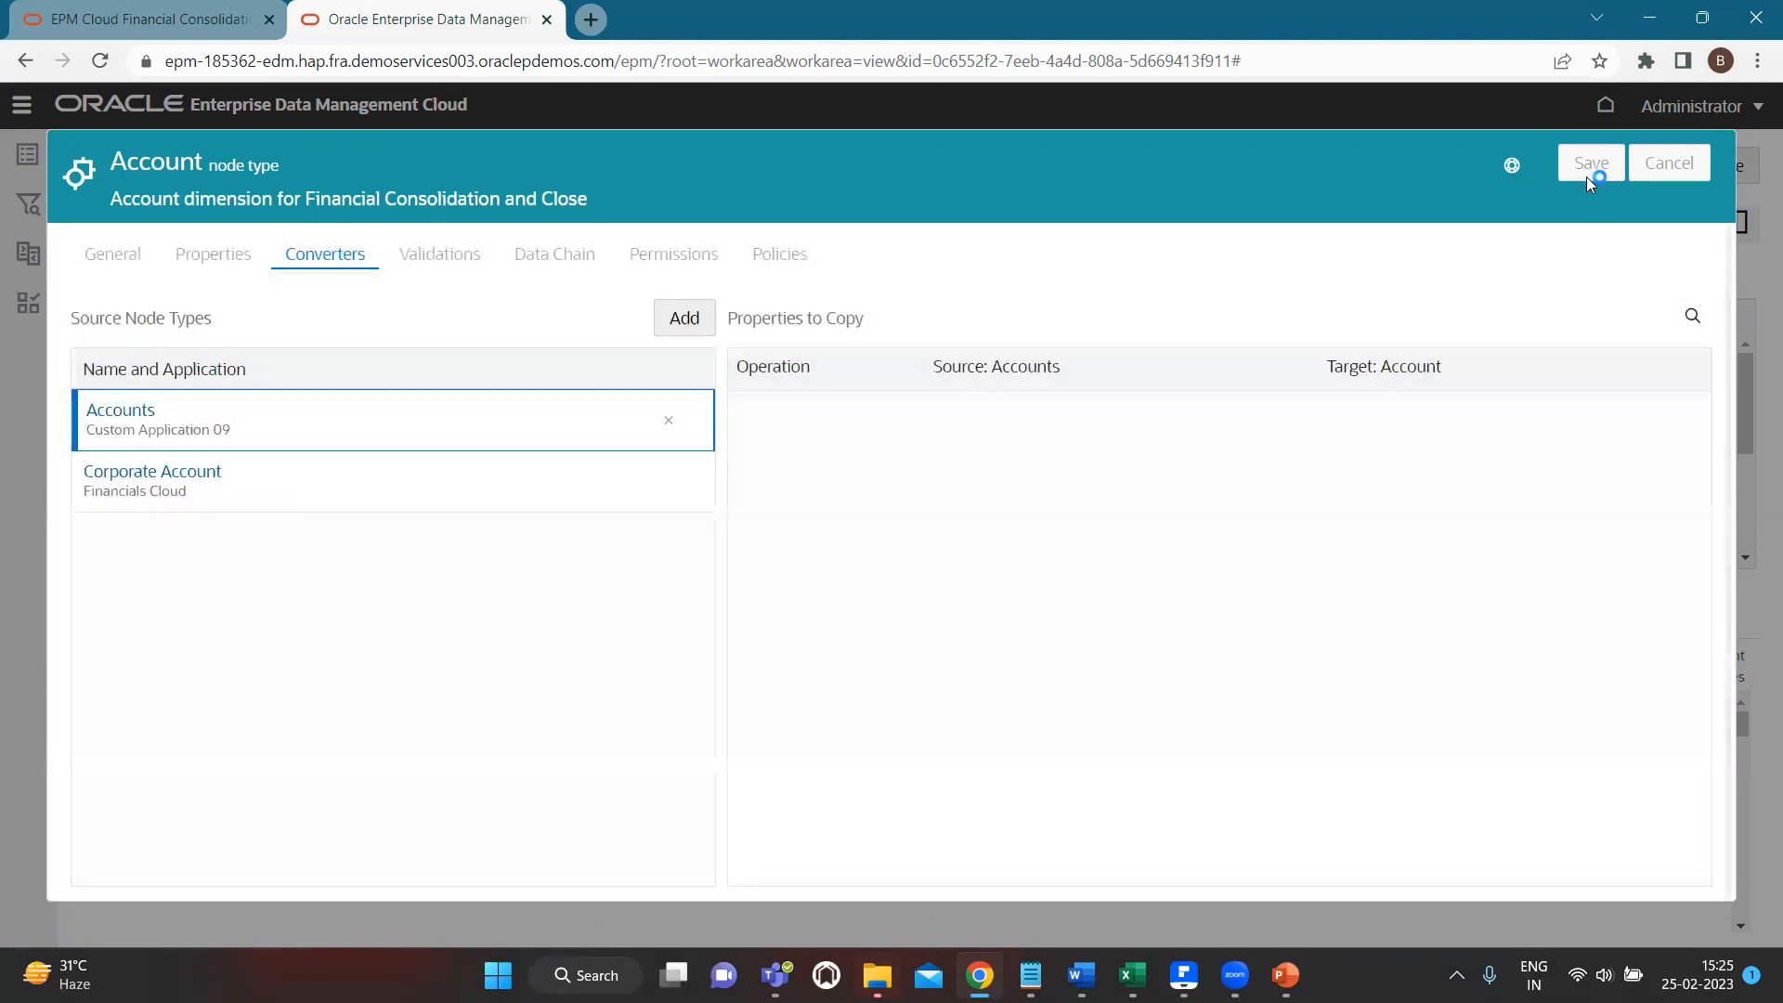
click(1594, 167)
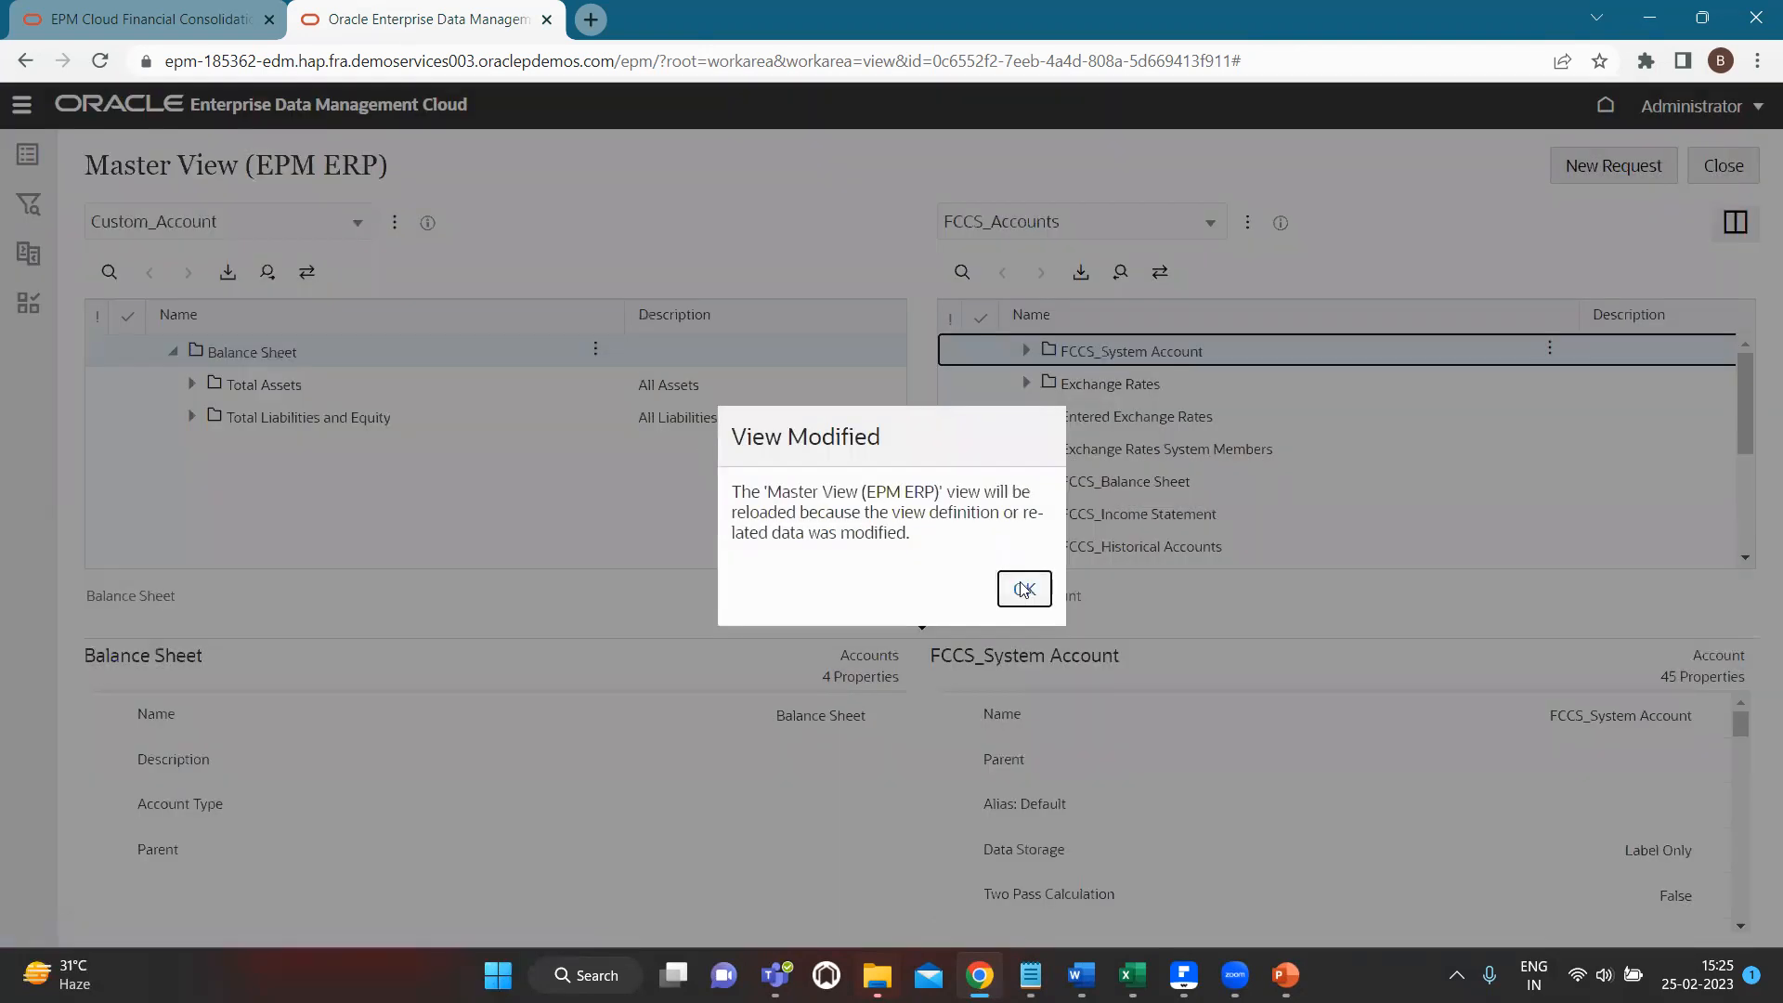
click(1023, 590)
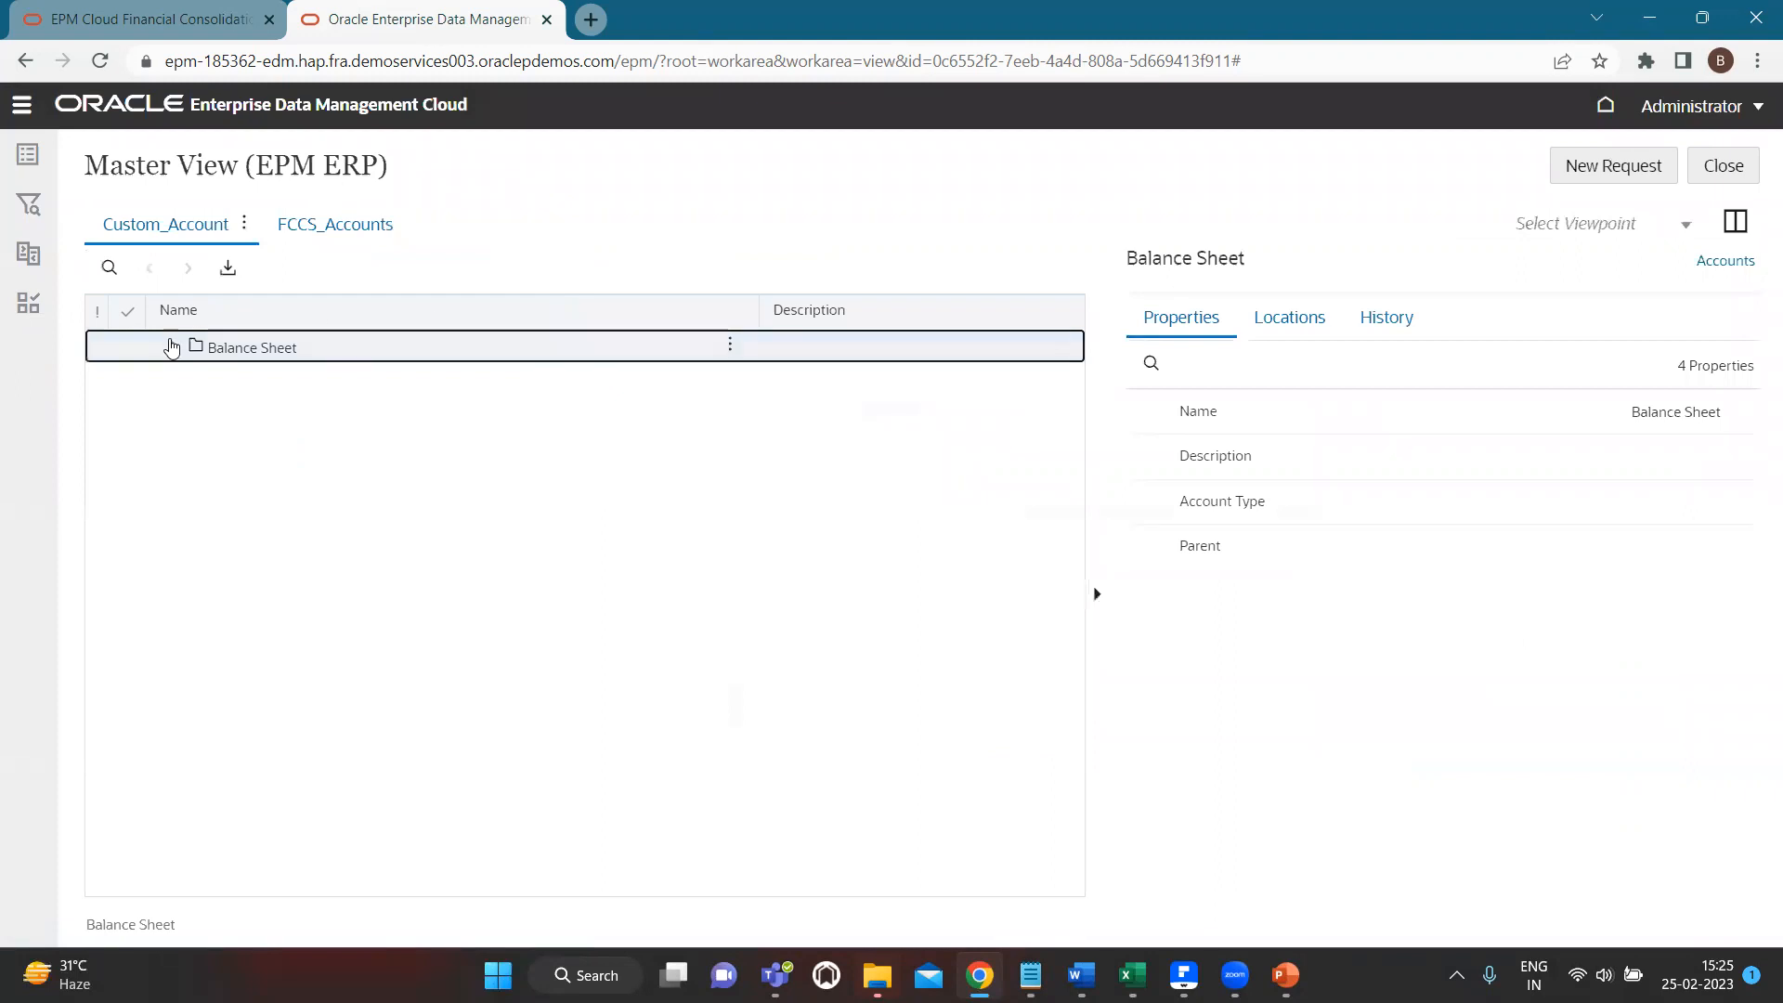
Expand Balance Sheet again in the reloaded view and restore the side-by-side layout with FCCS_Accounts.
click(172, 347)
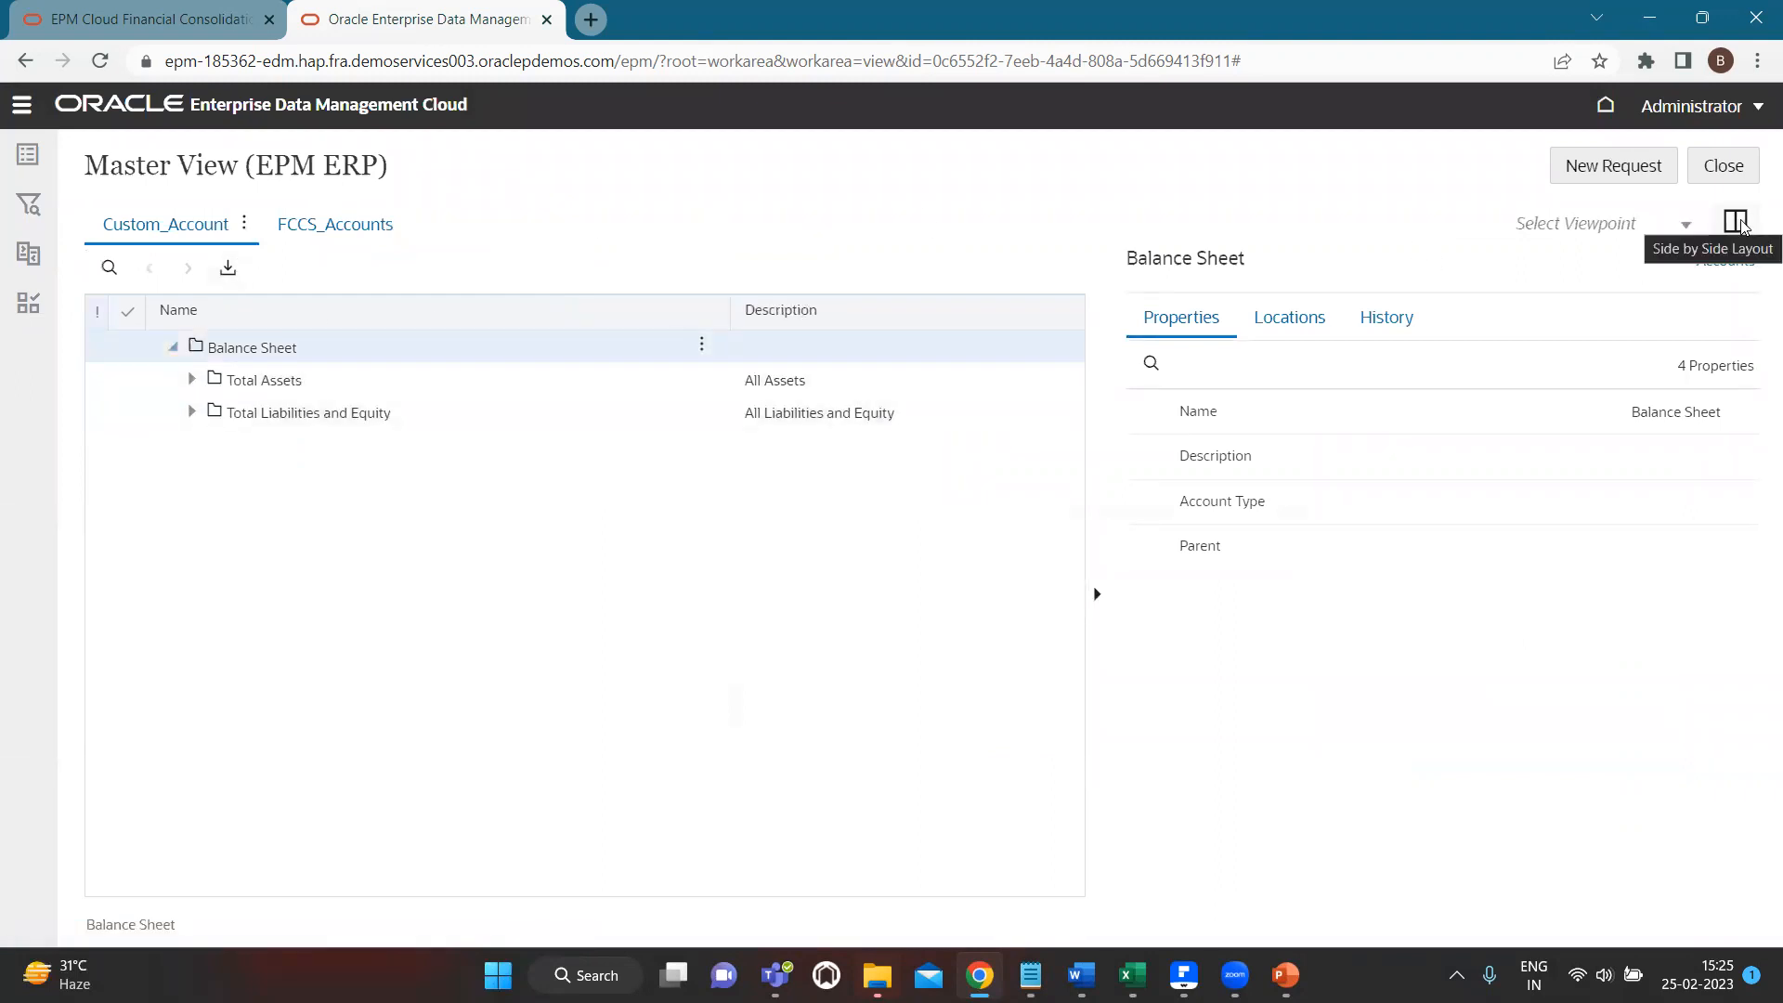
click(1735, 222)
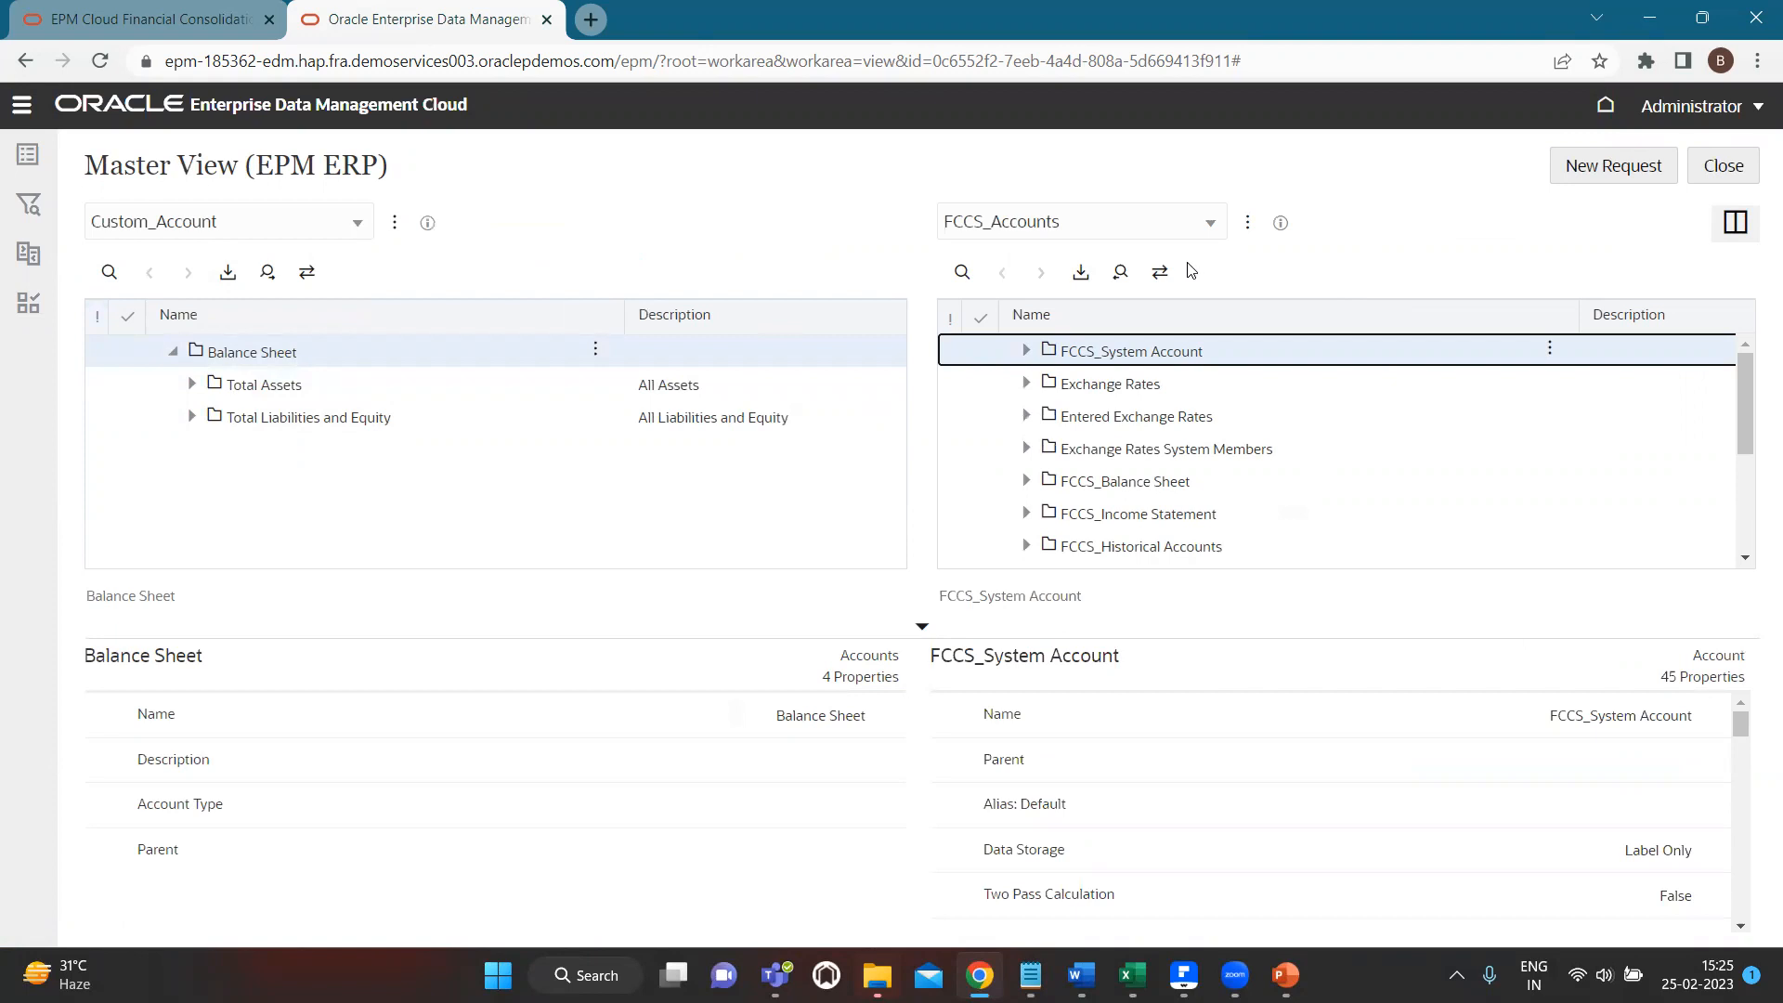
In a new request, add a child account named Cash 02 under Cash and Cash Equivalents in Custom_Account.
double_click(208, 387)
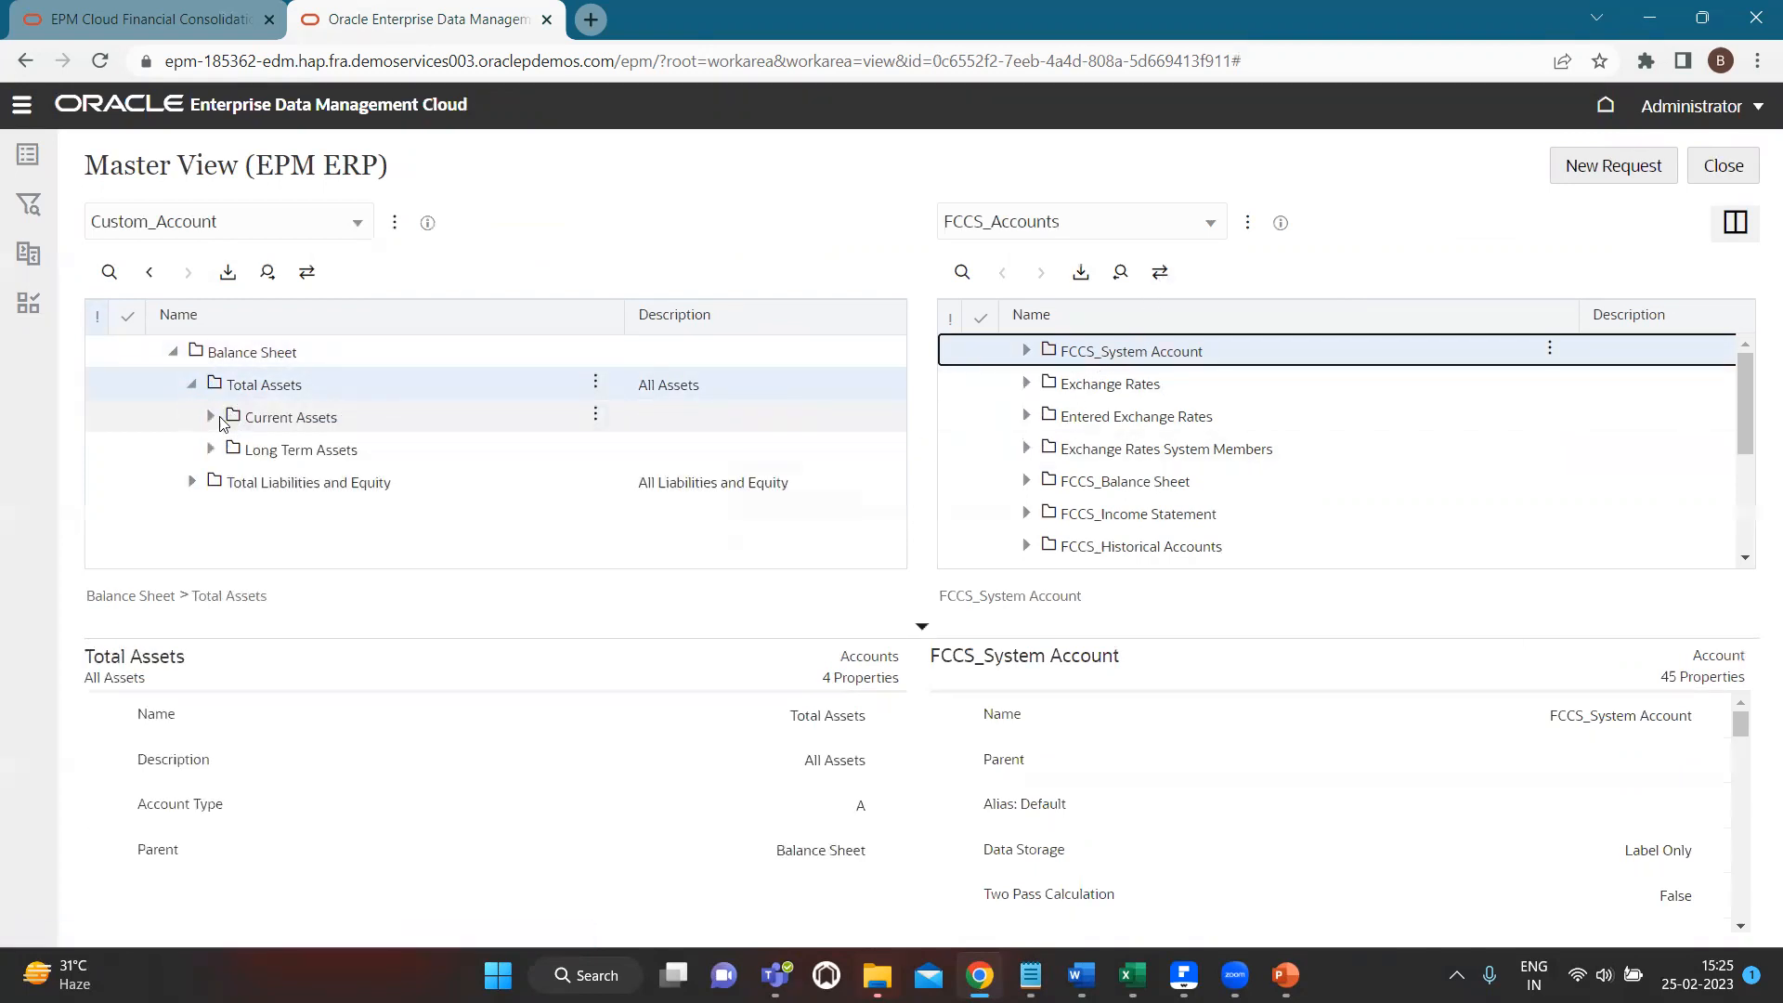
double_click(212, 420)
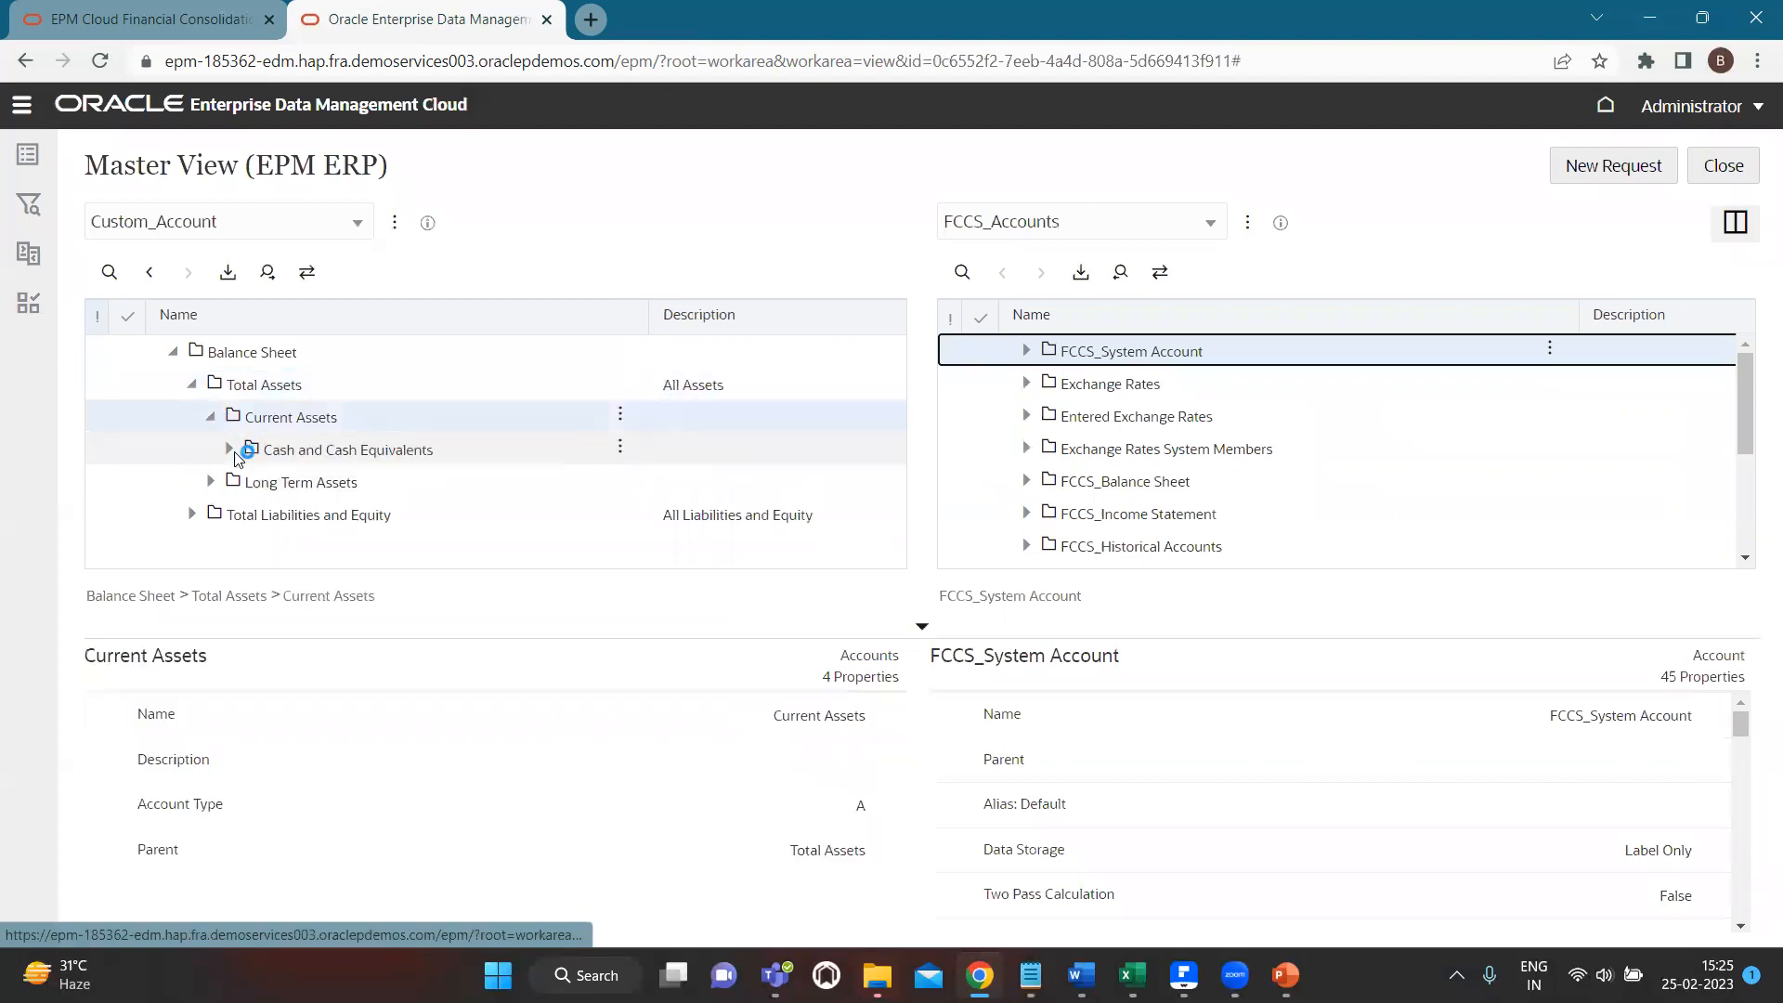
double_click(321, 455)
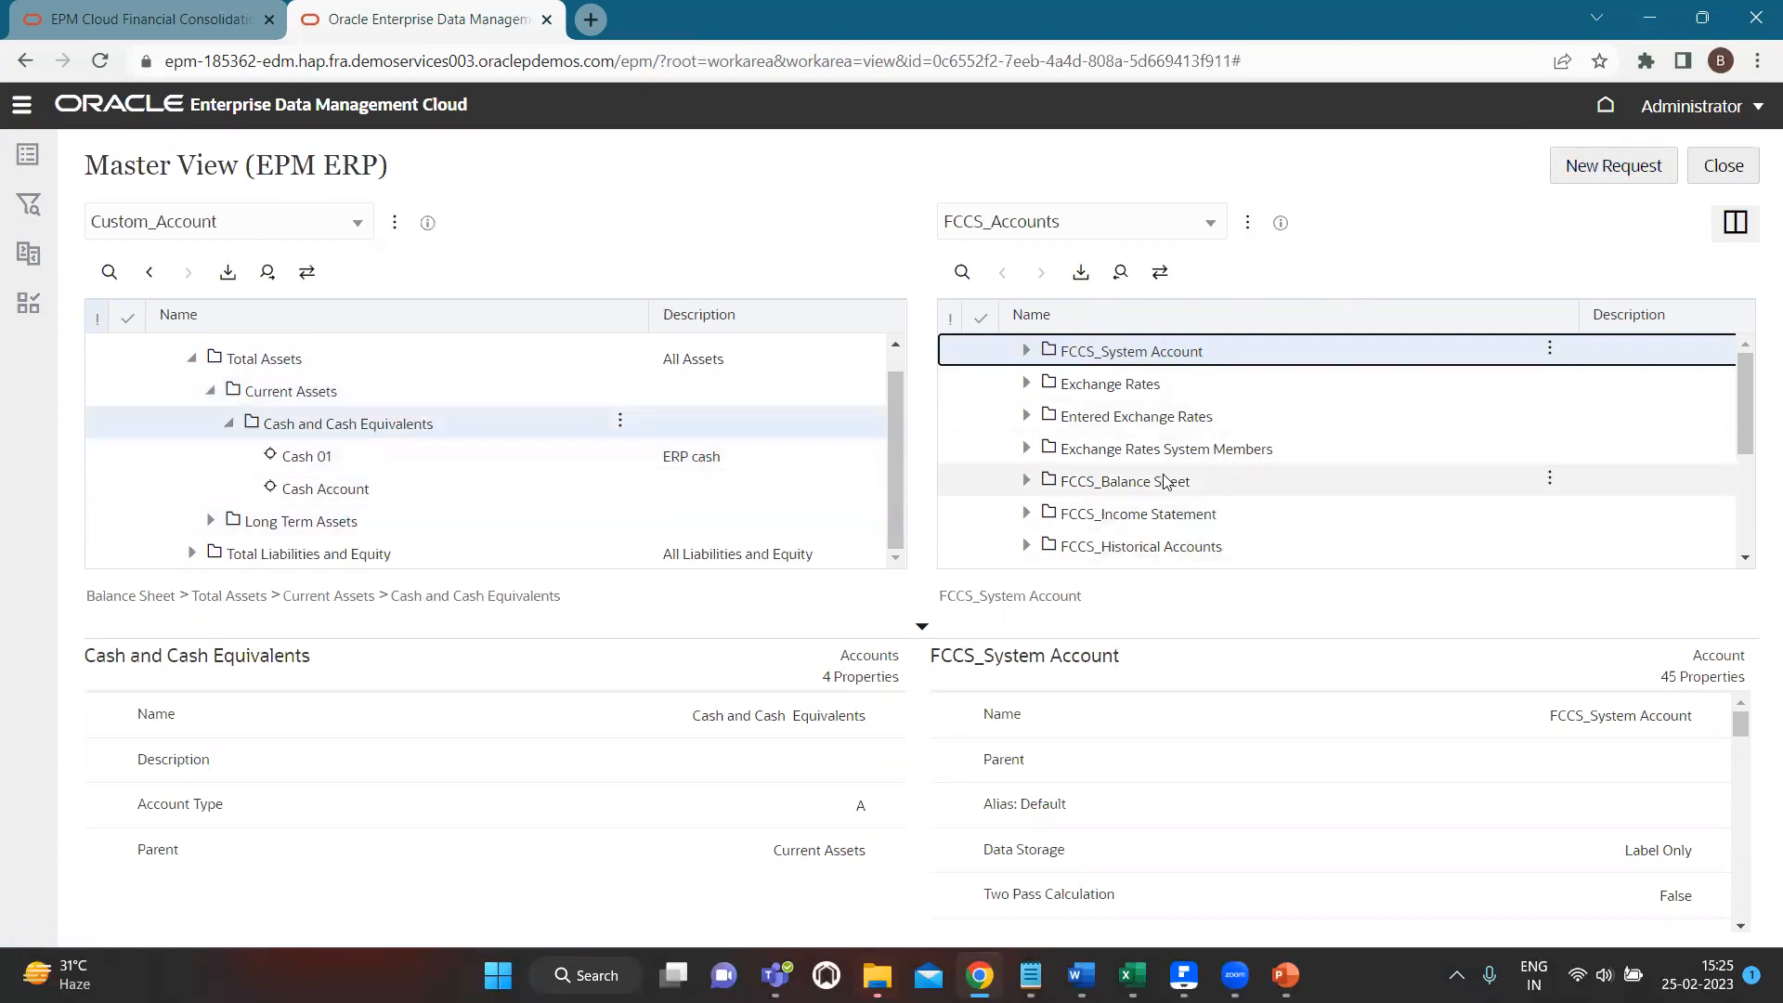
click(1577, 168)
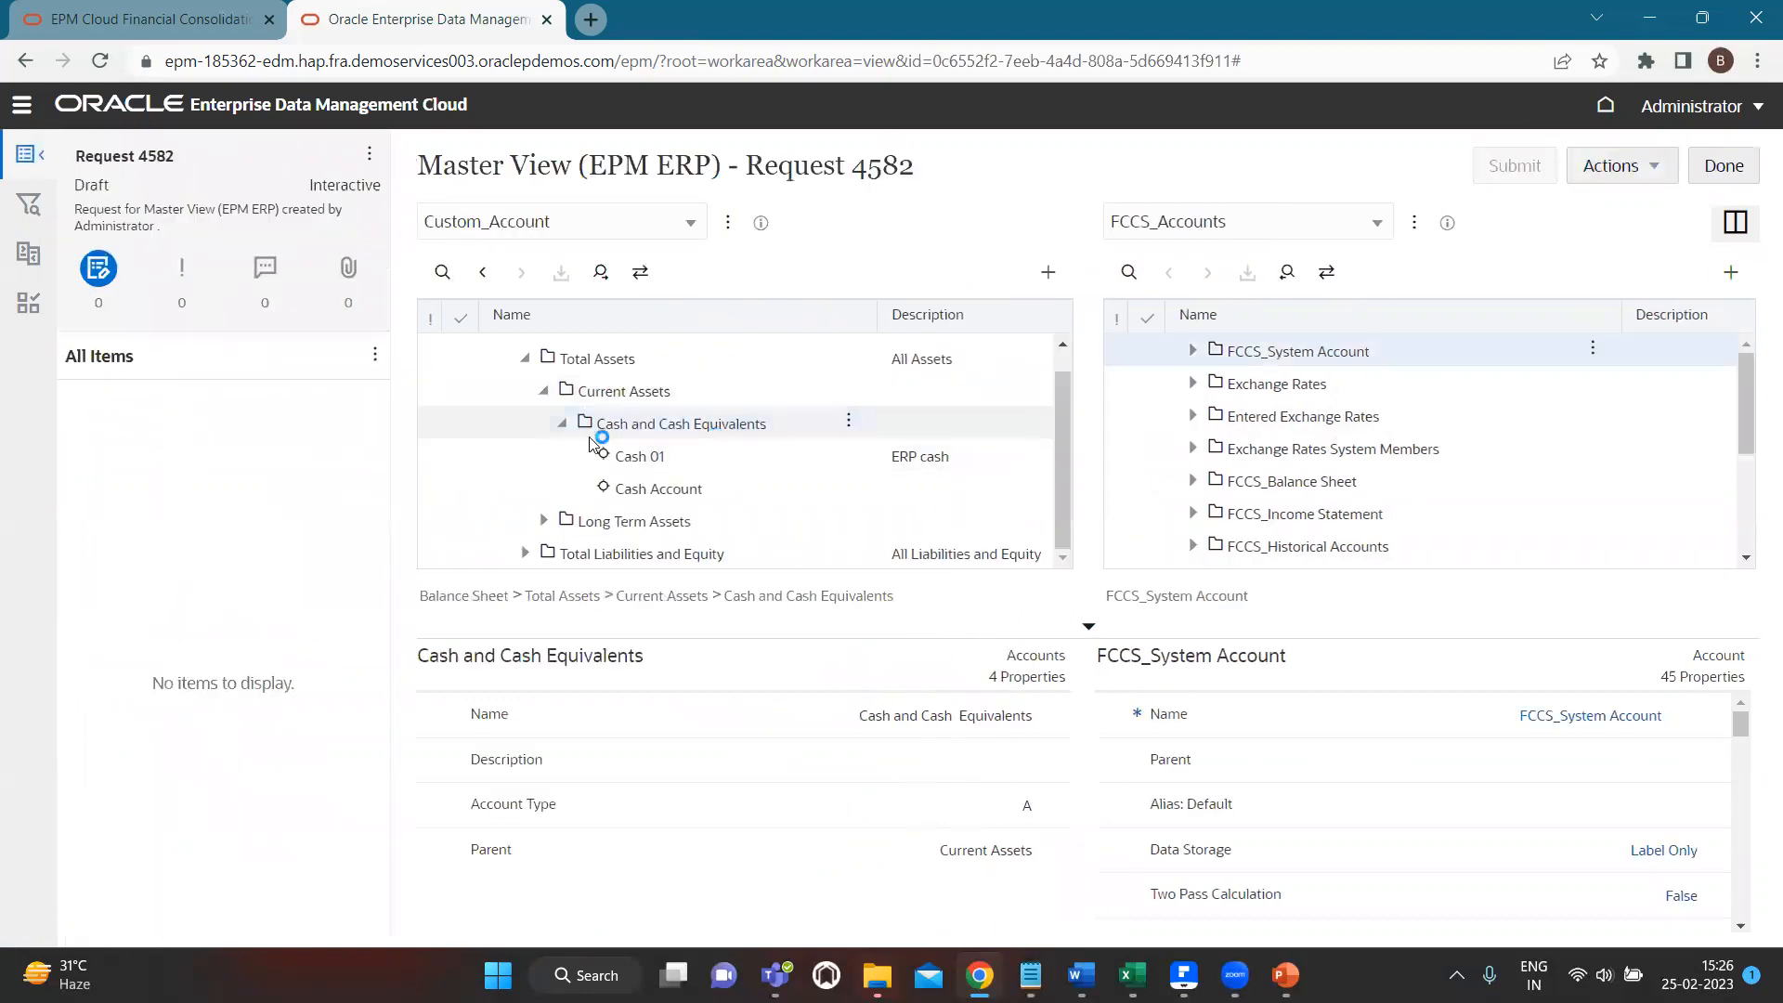
click(849, 422)
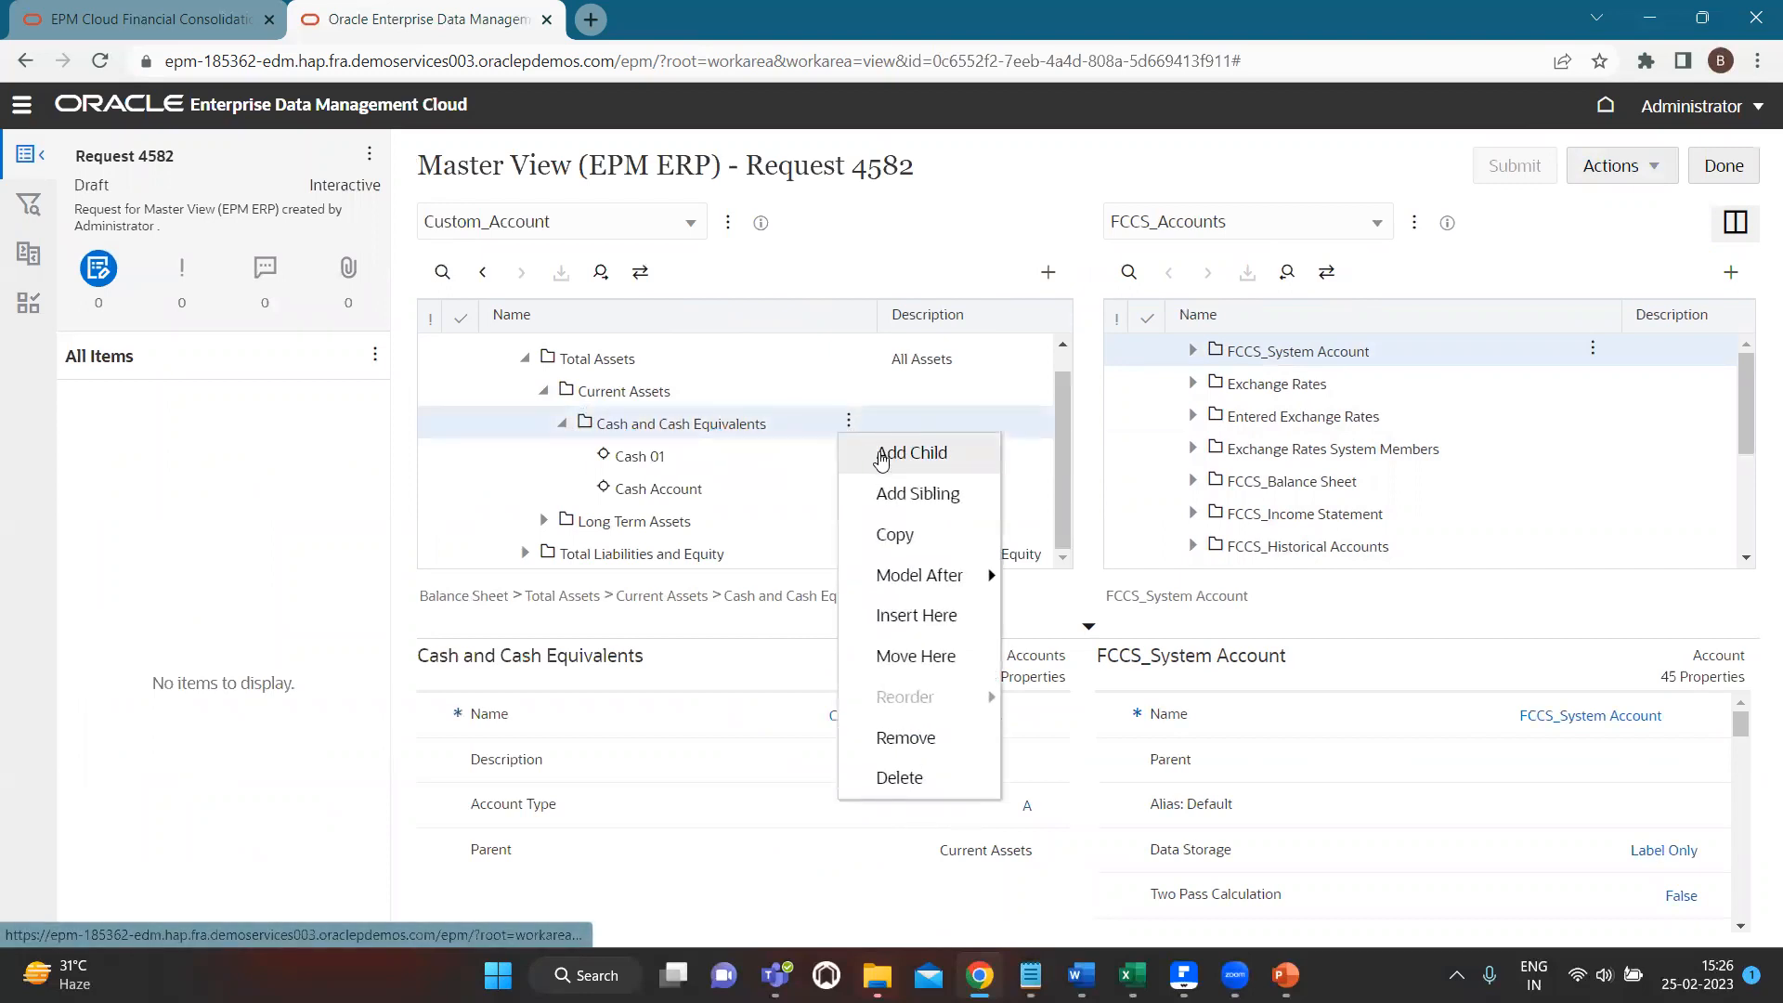
click(882, 455)
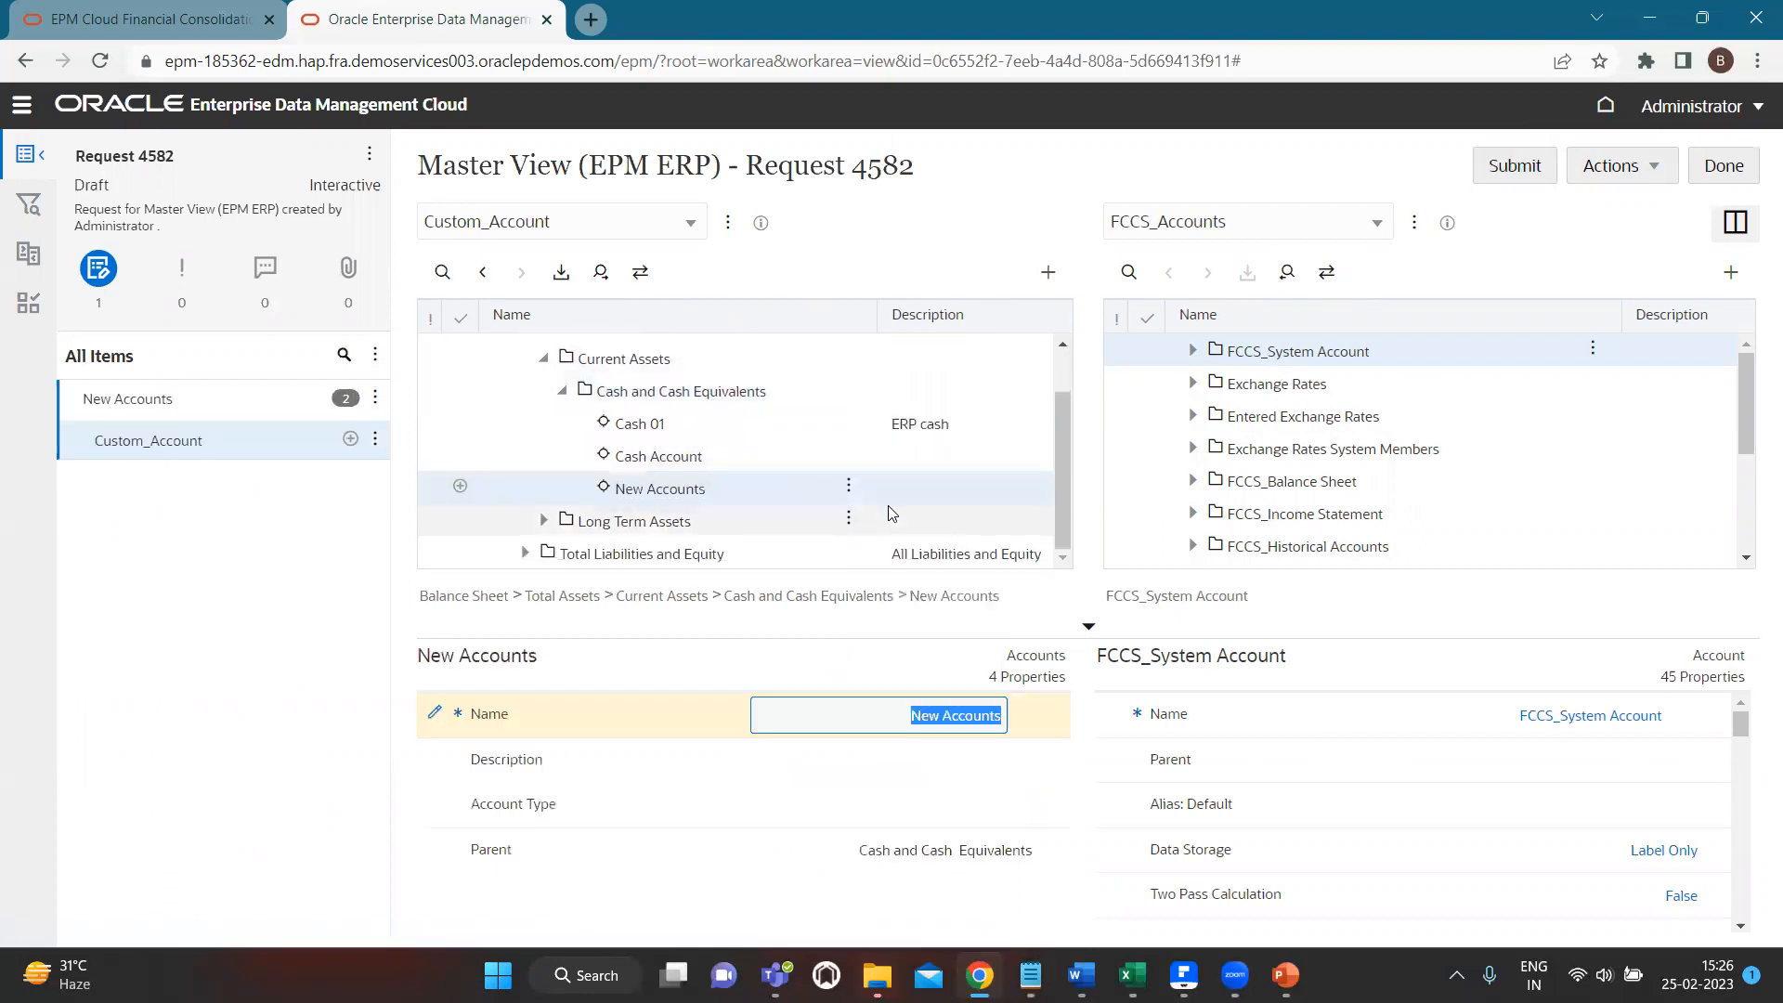
text(Cash 02)
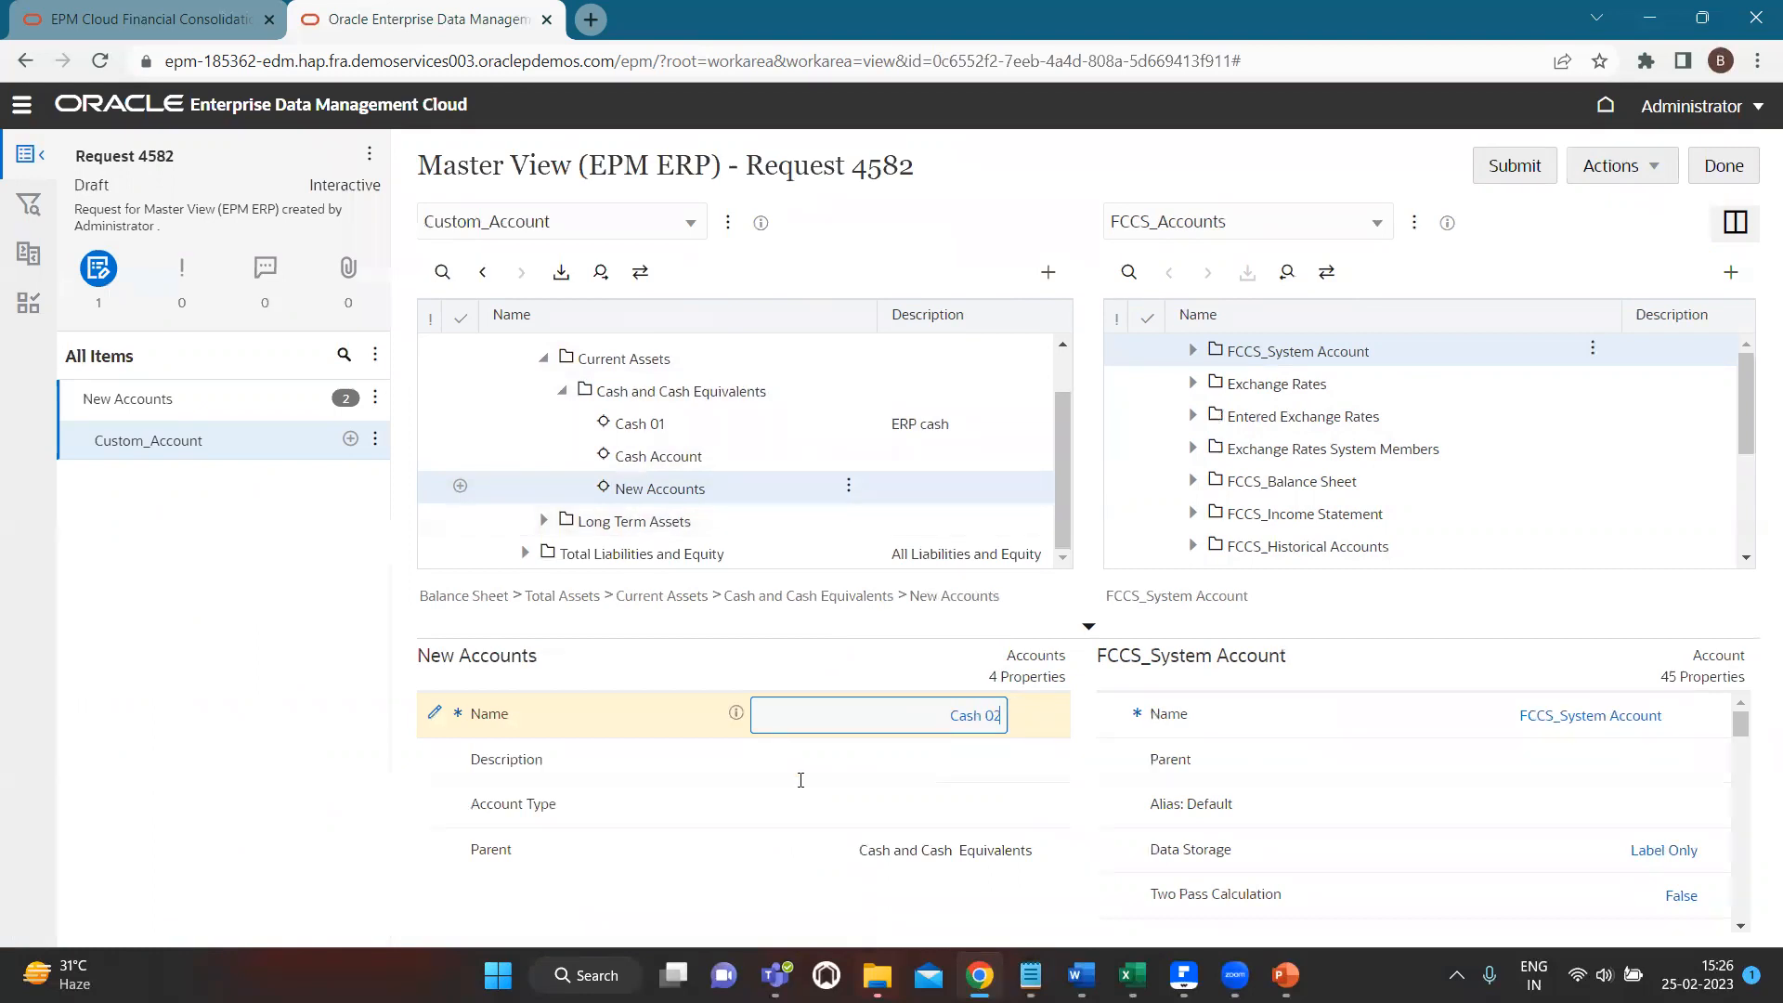
Set Cash 02's description to Accounts-ERP and its account type to A, and submit the request.
click(909, 760)
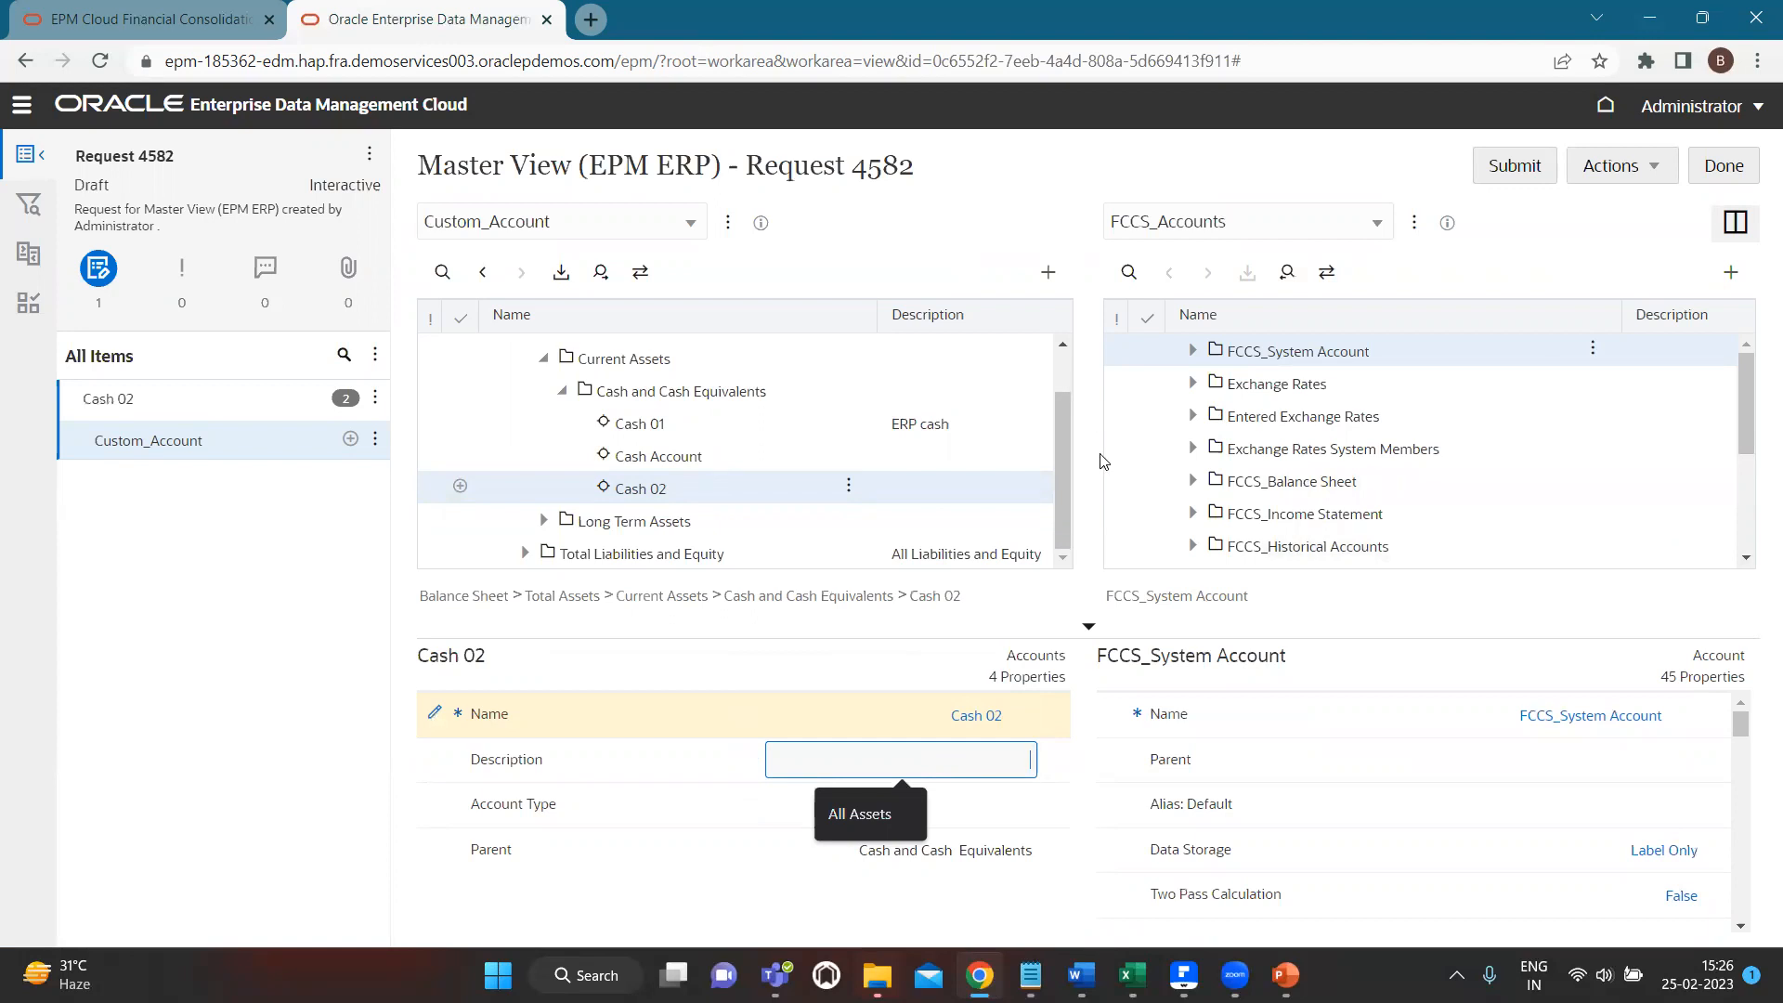
text(Cash)
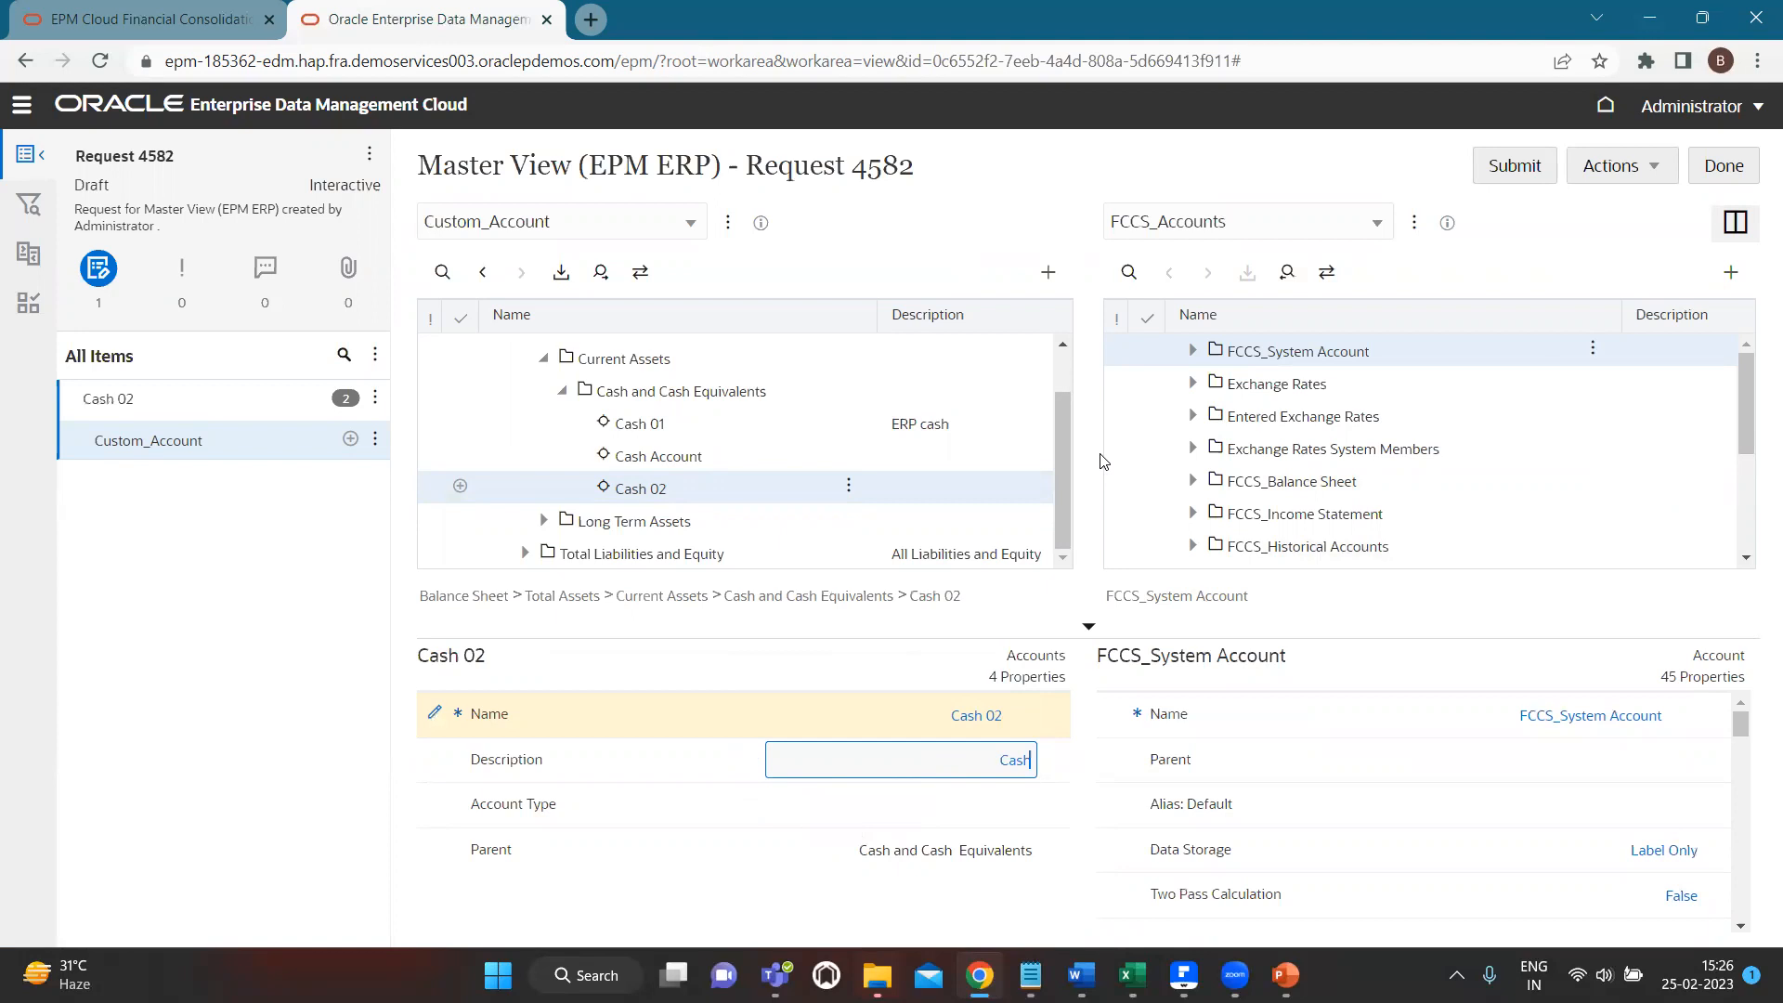
text(Accounts-ERP)
click(1022, 808)
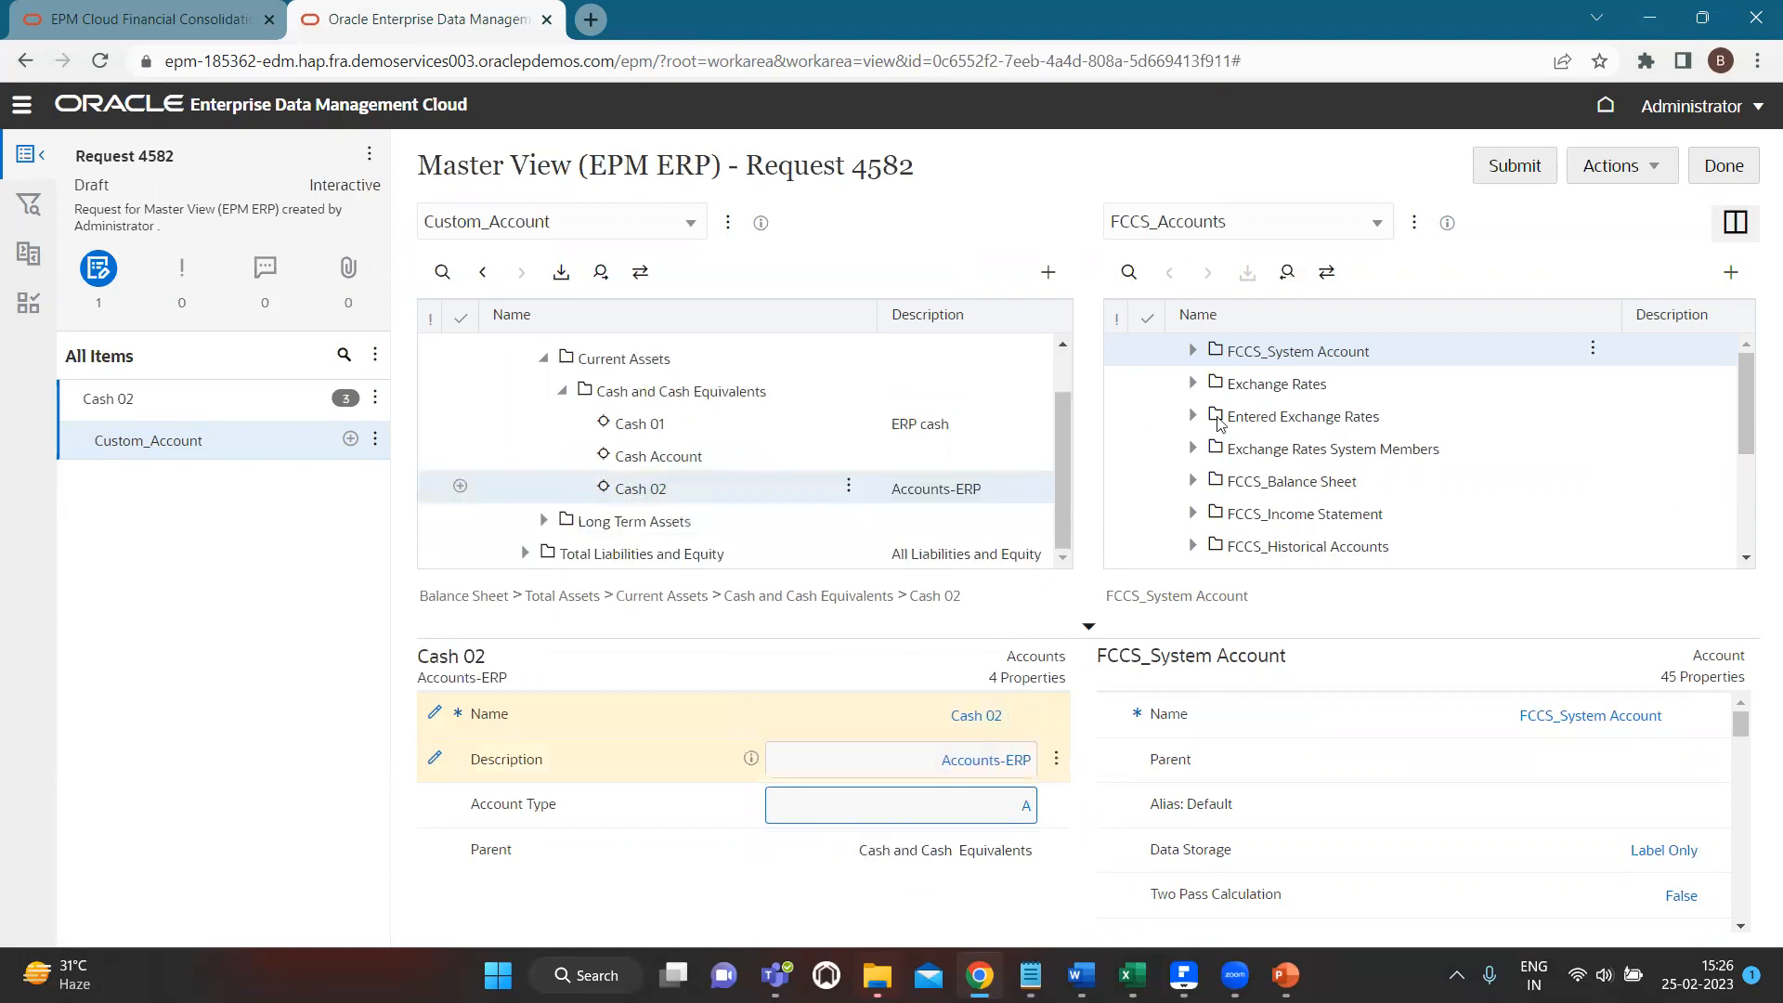
click(1098, 441)
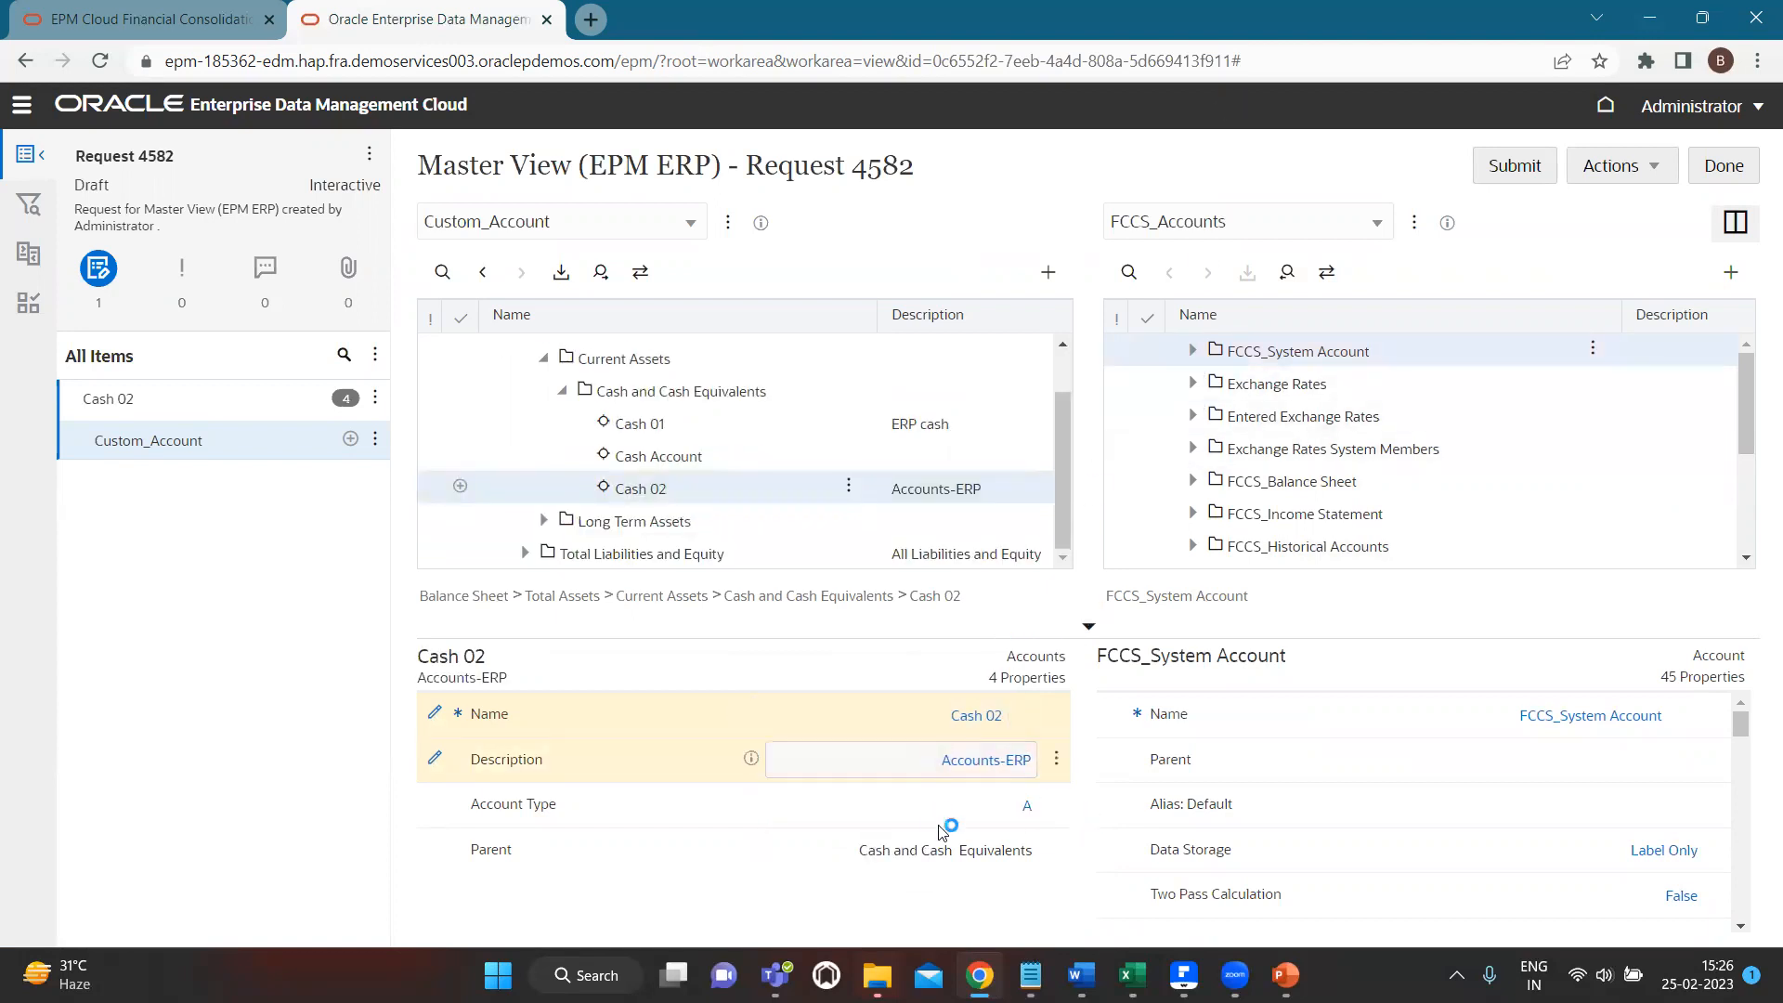
click(1545, 169)
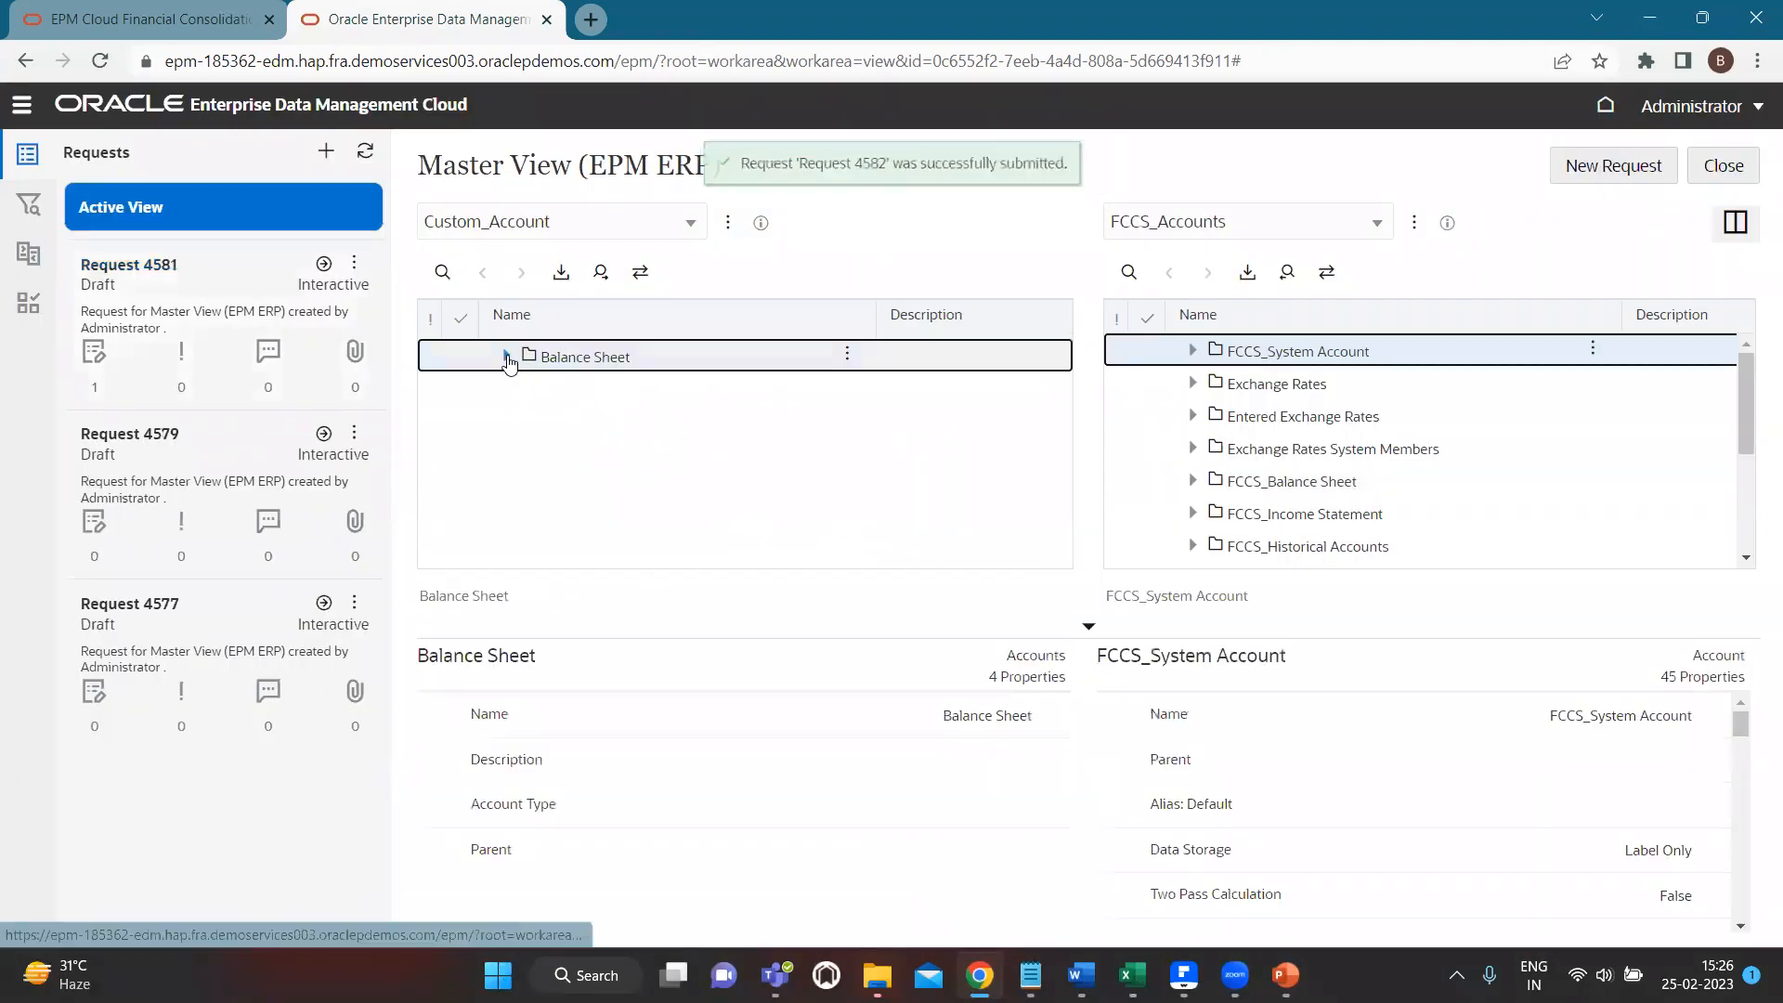
Expand the Custom_Account hierarchy down to Cash and Cash Equivalents and select the Cash 02 account.
click(527, 391)
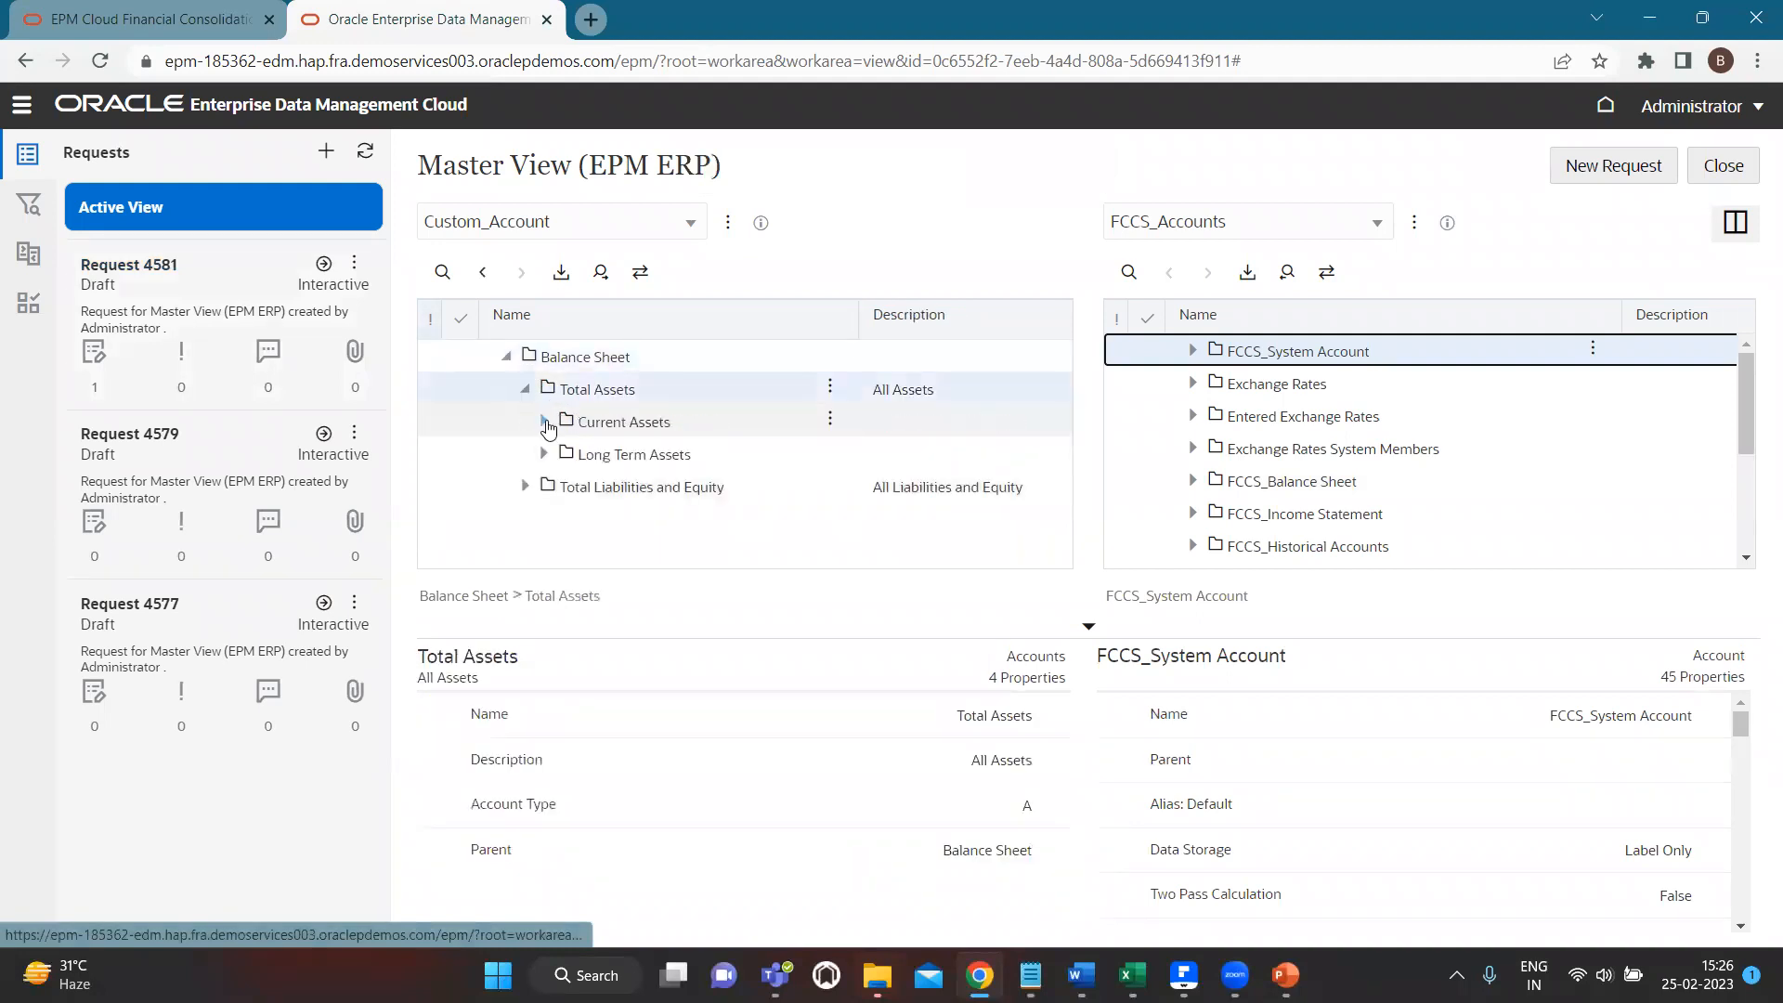
click(546, 424)
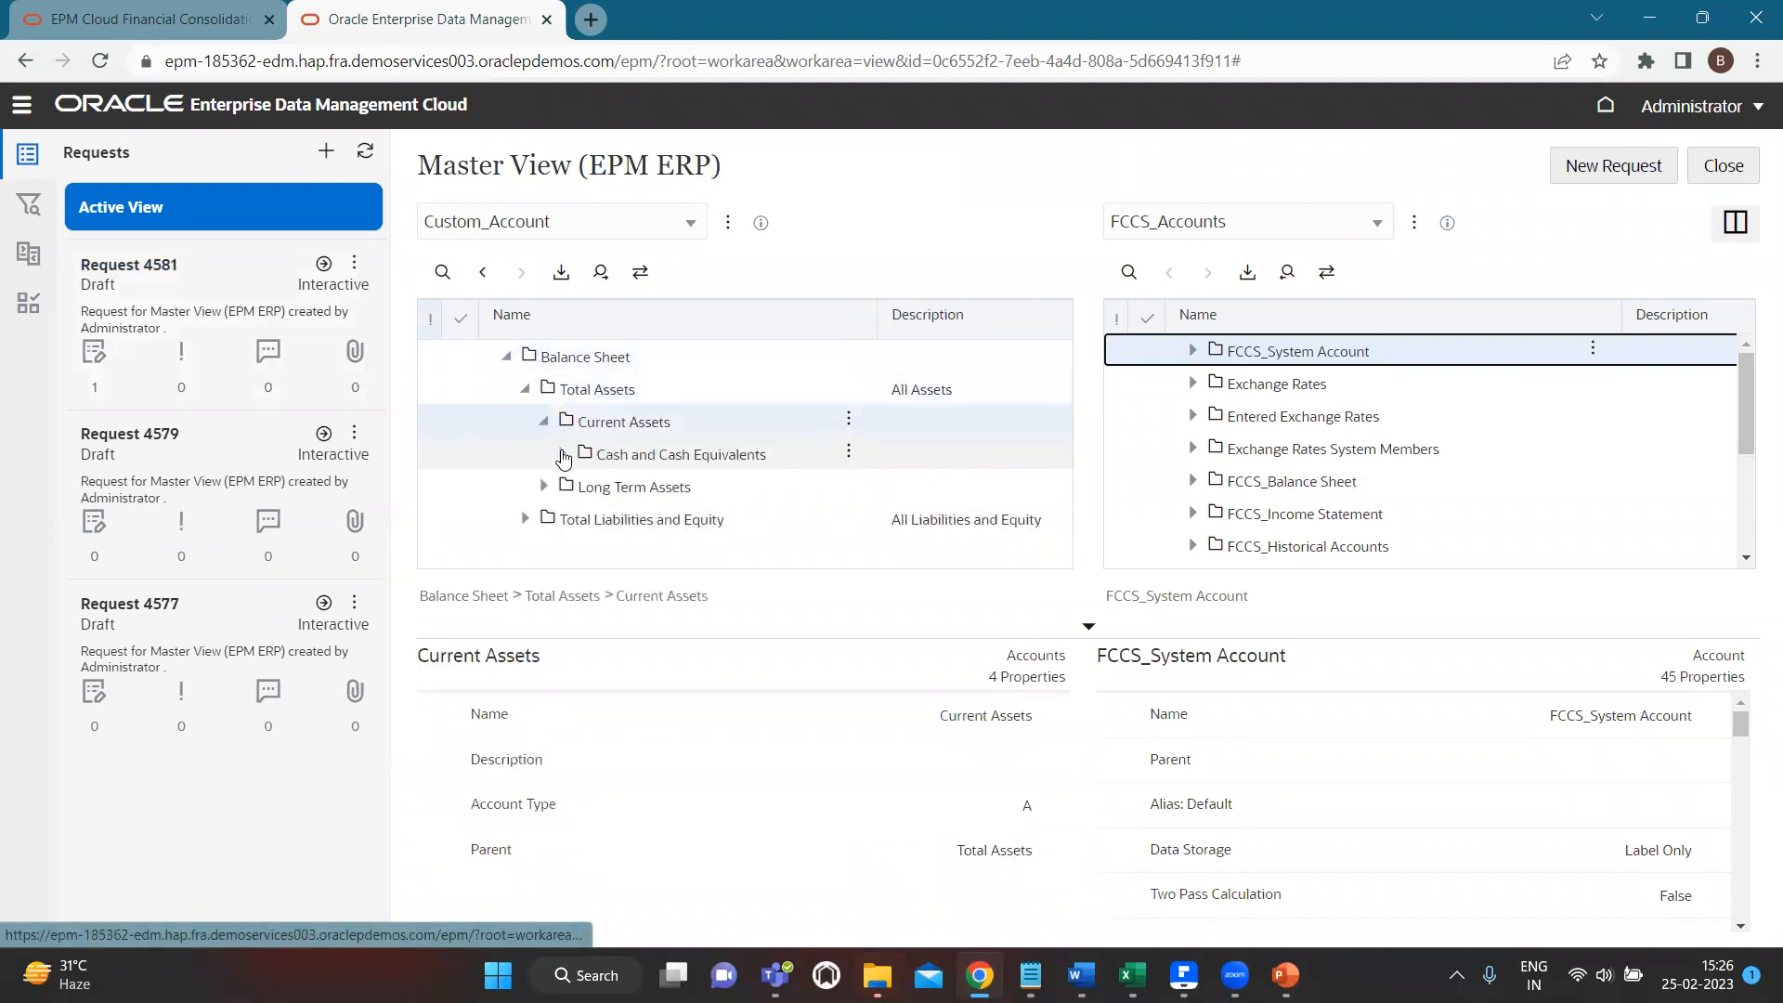
click(728, 455)
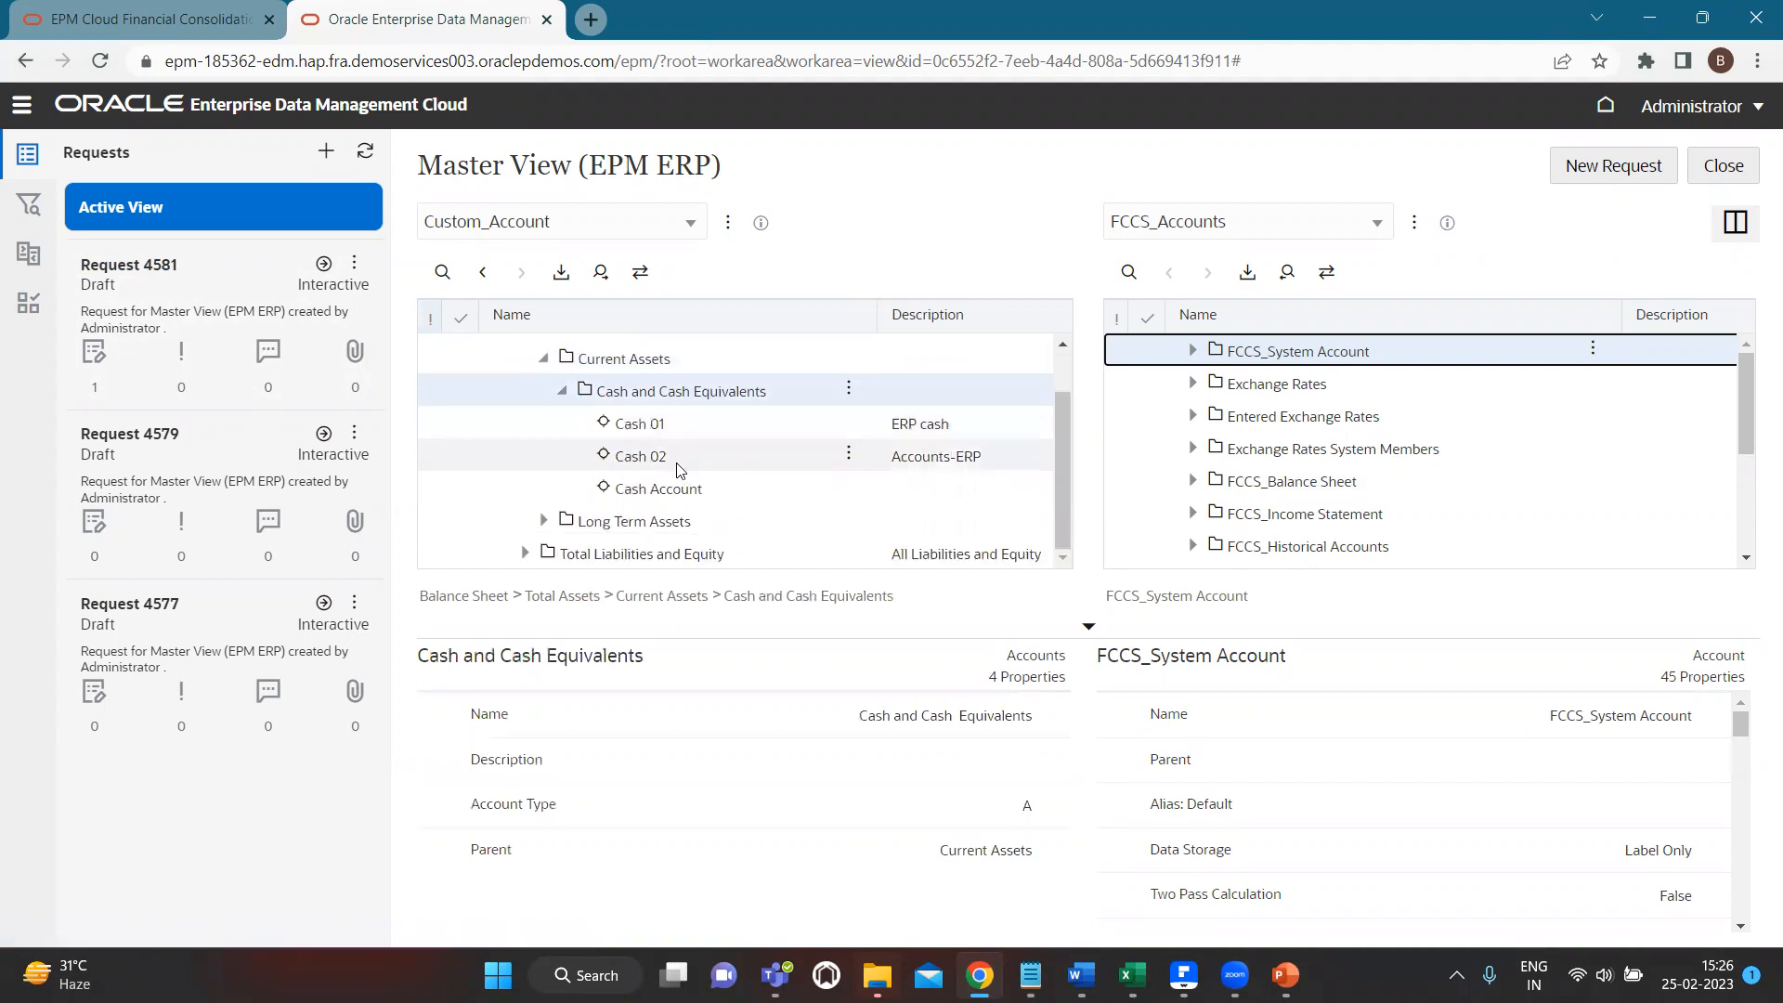
click(882, 463)
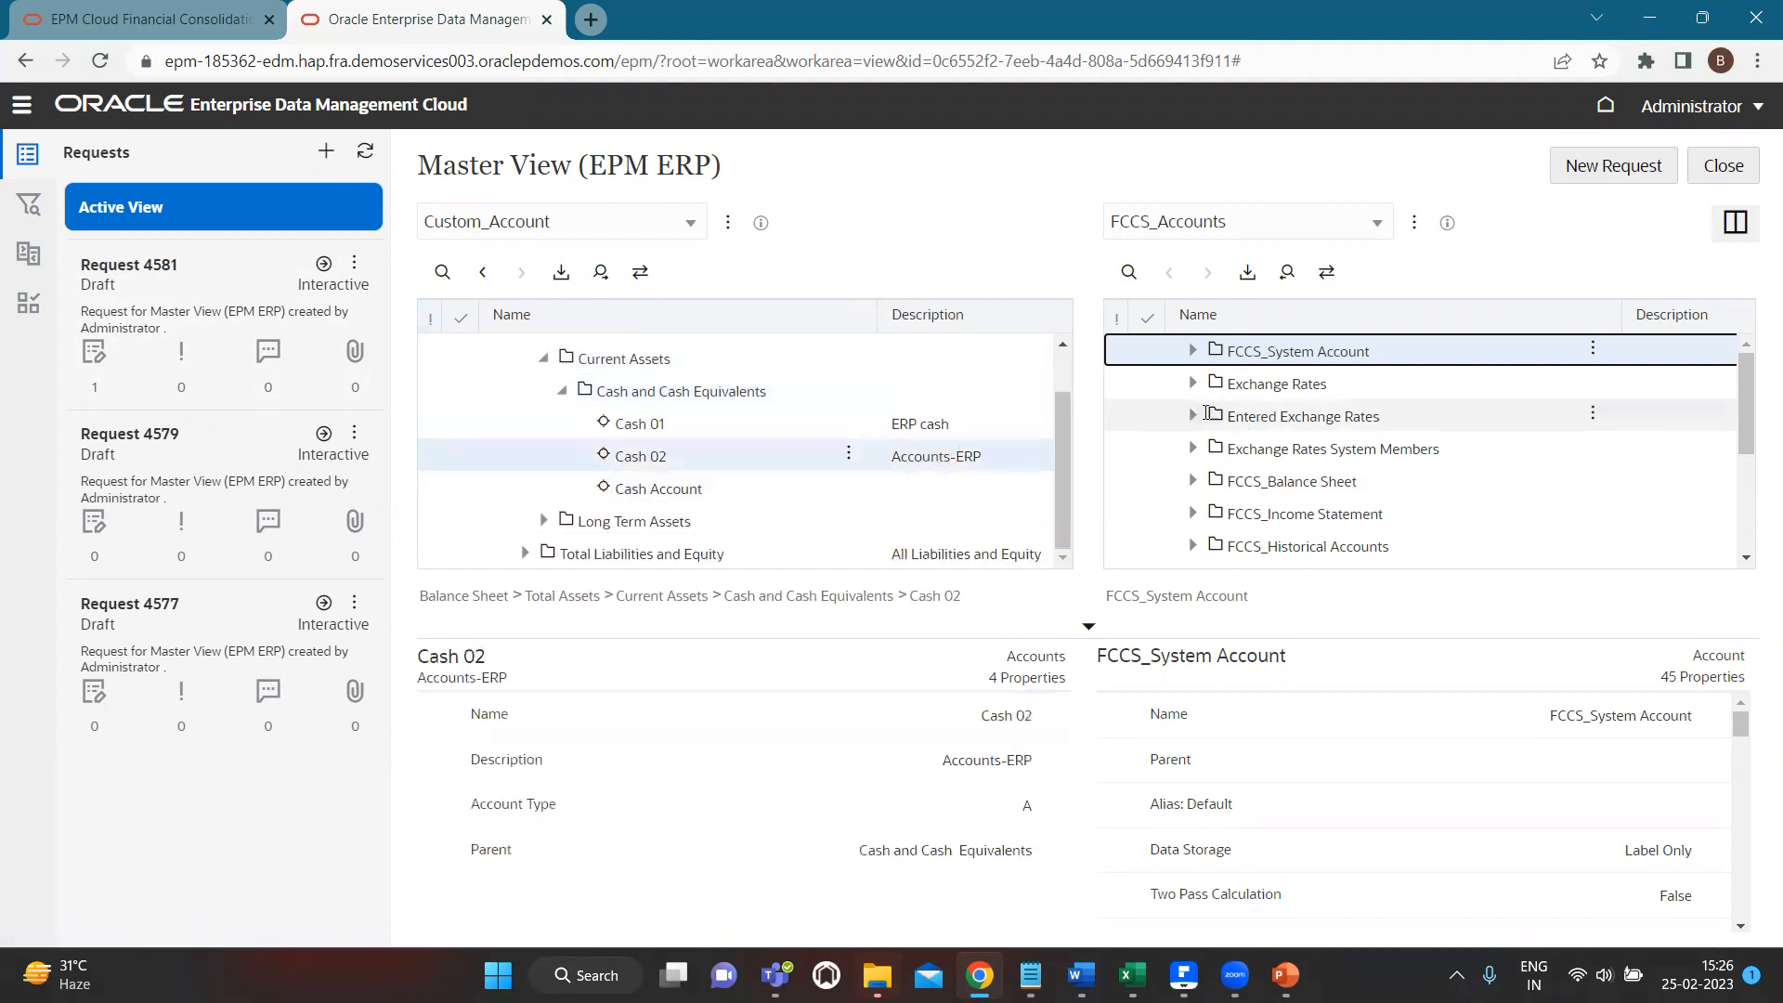
Search FCCS_Accounts for "Cash and", go to FCCS_Cash And Cash Equivalents under FCCS_Current Assets and expand it.
click(1130, 273)
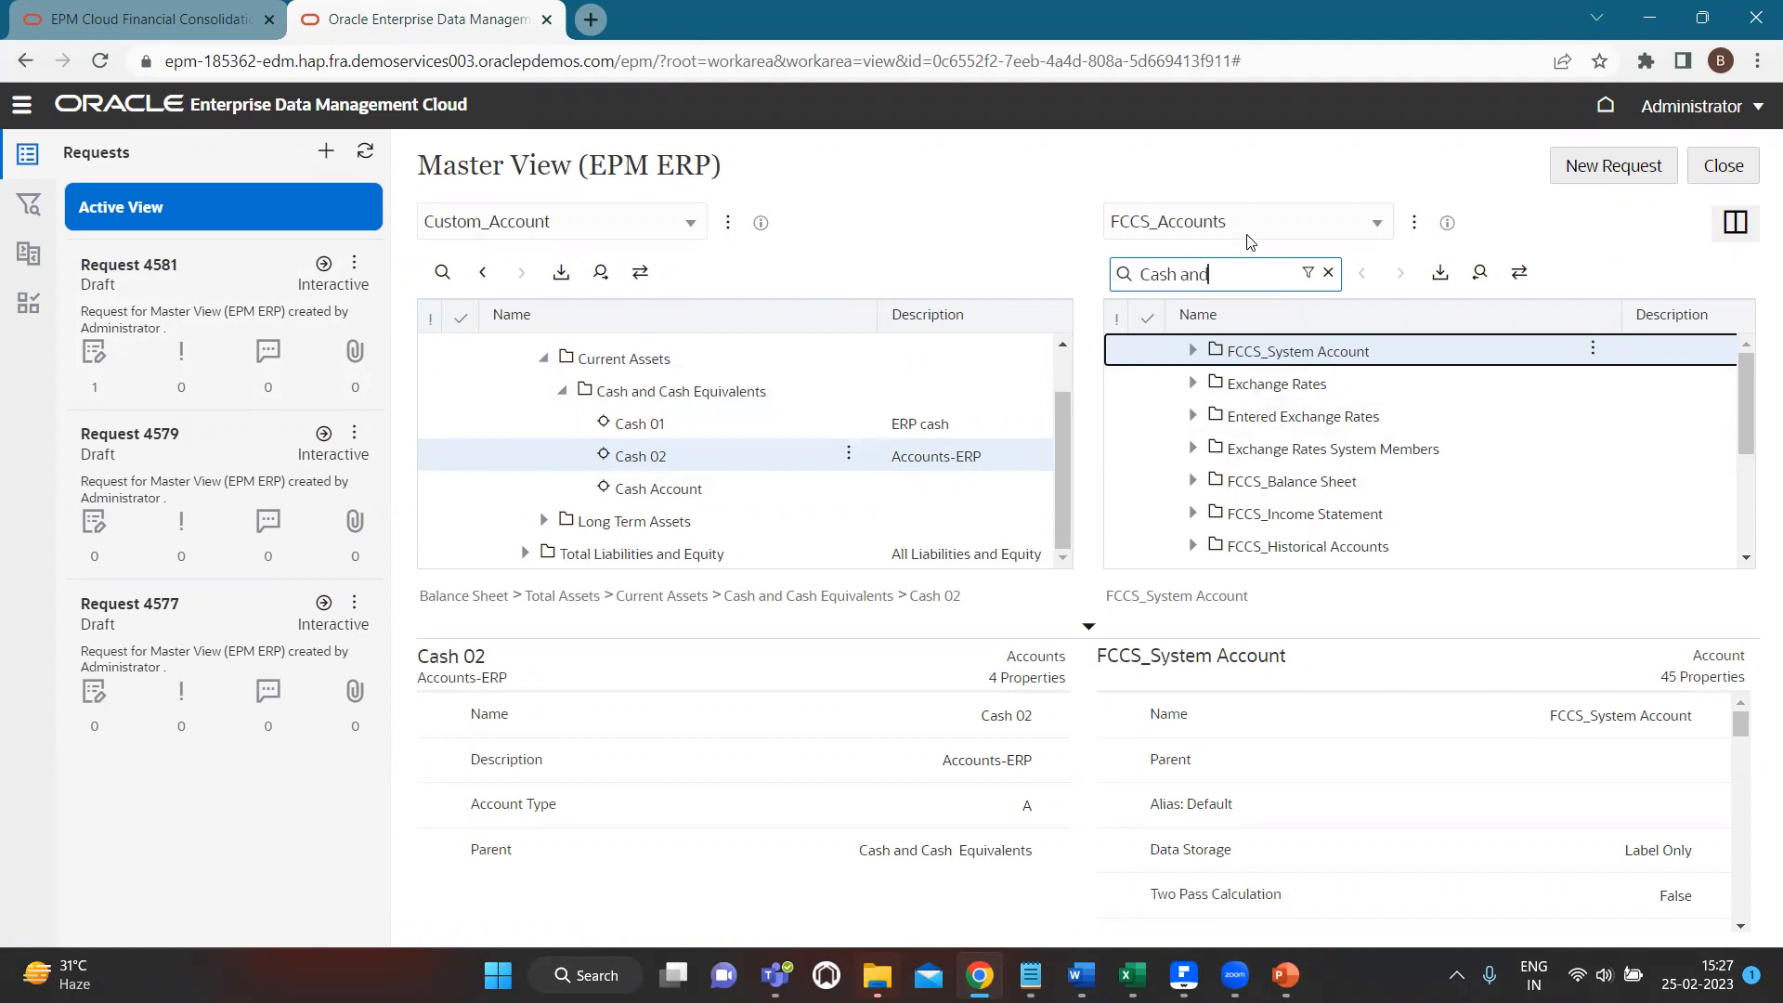
text(Cash and)
key(Return)
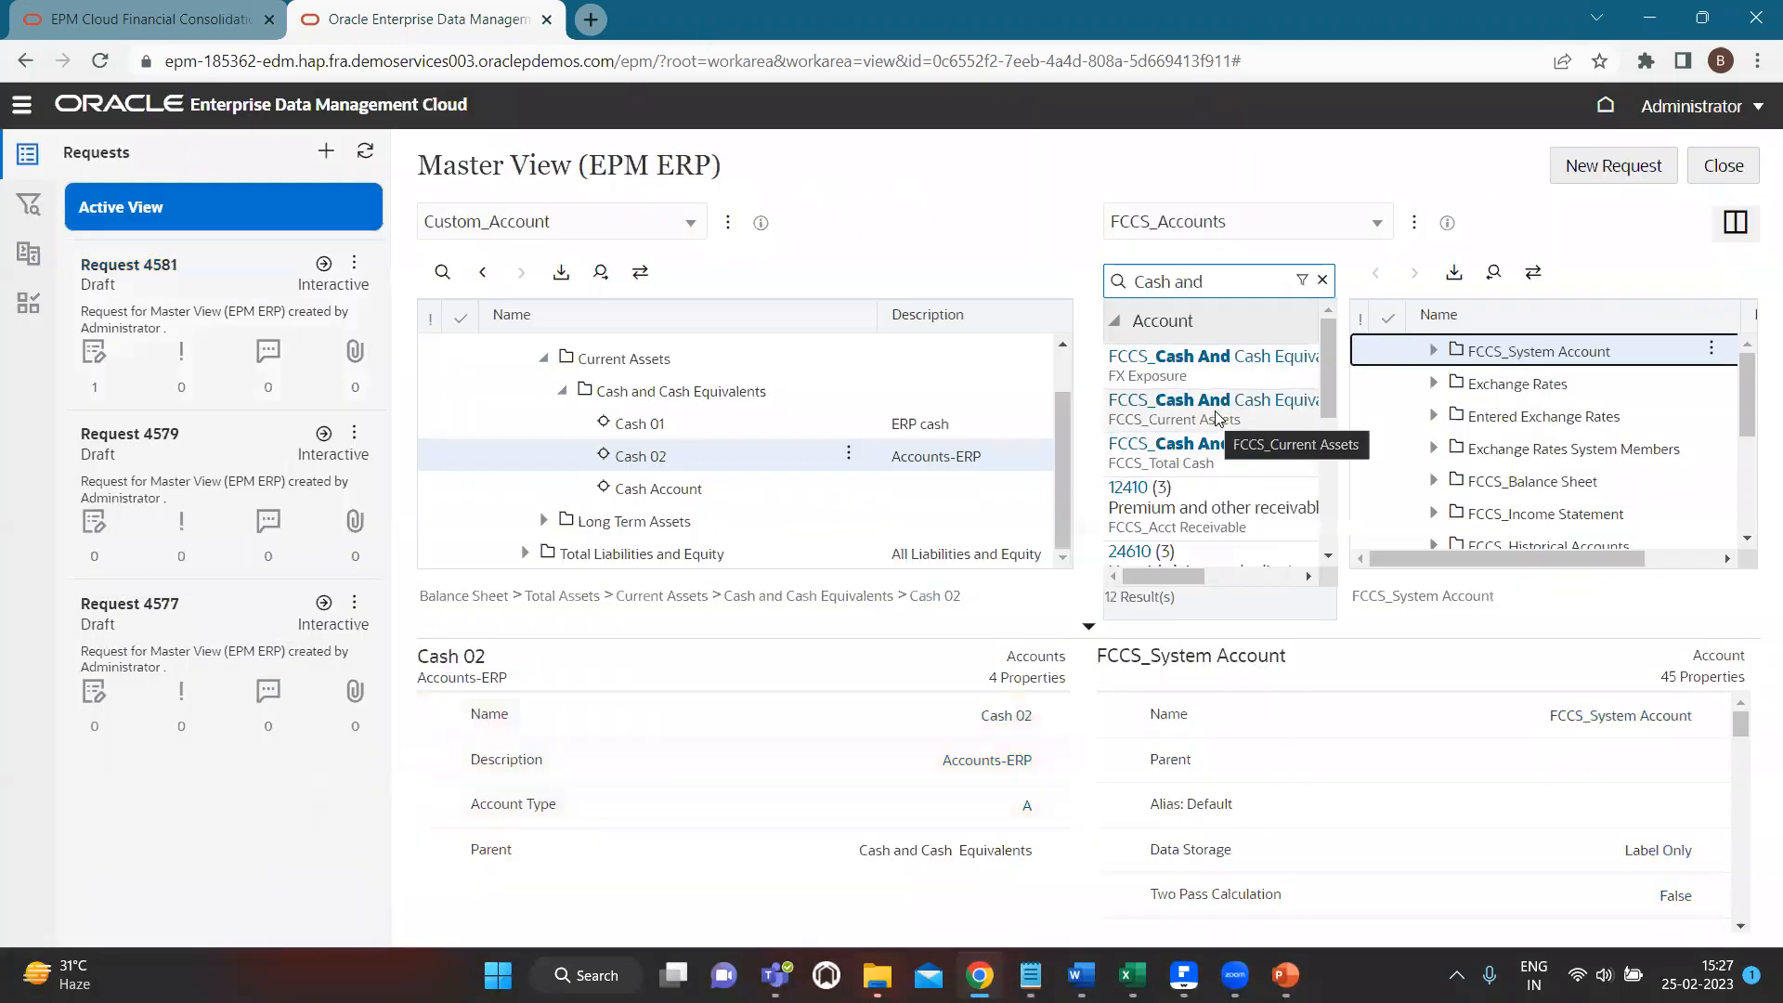
click(1323, 280)
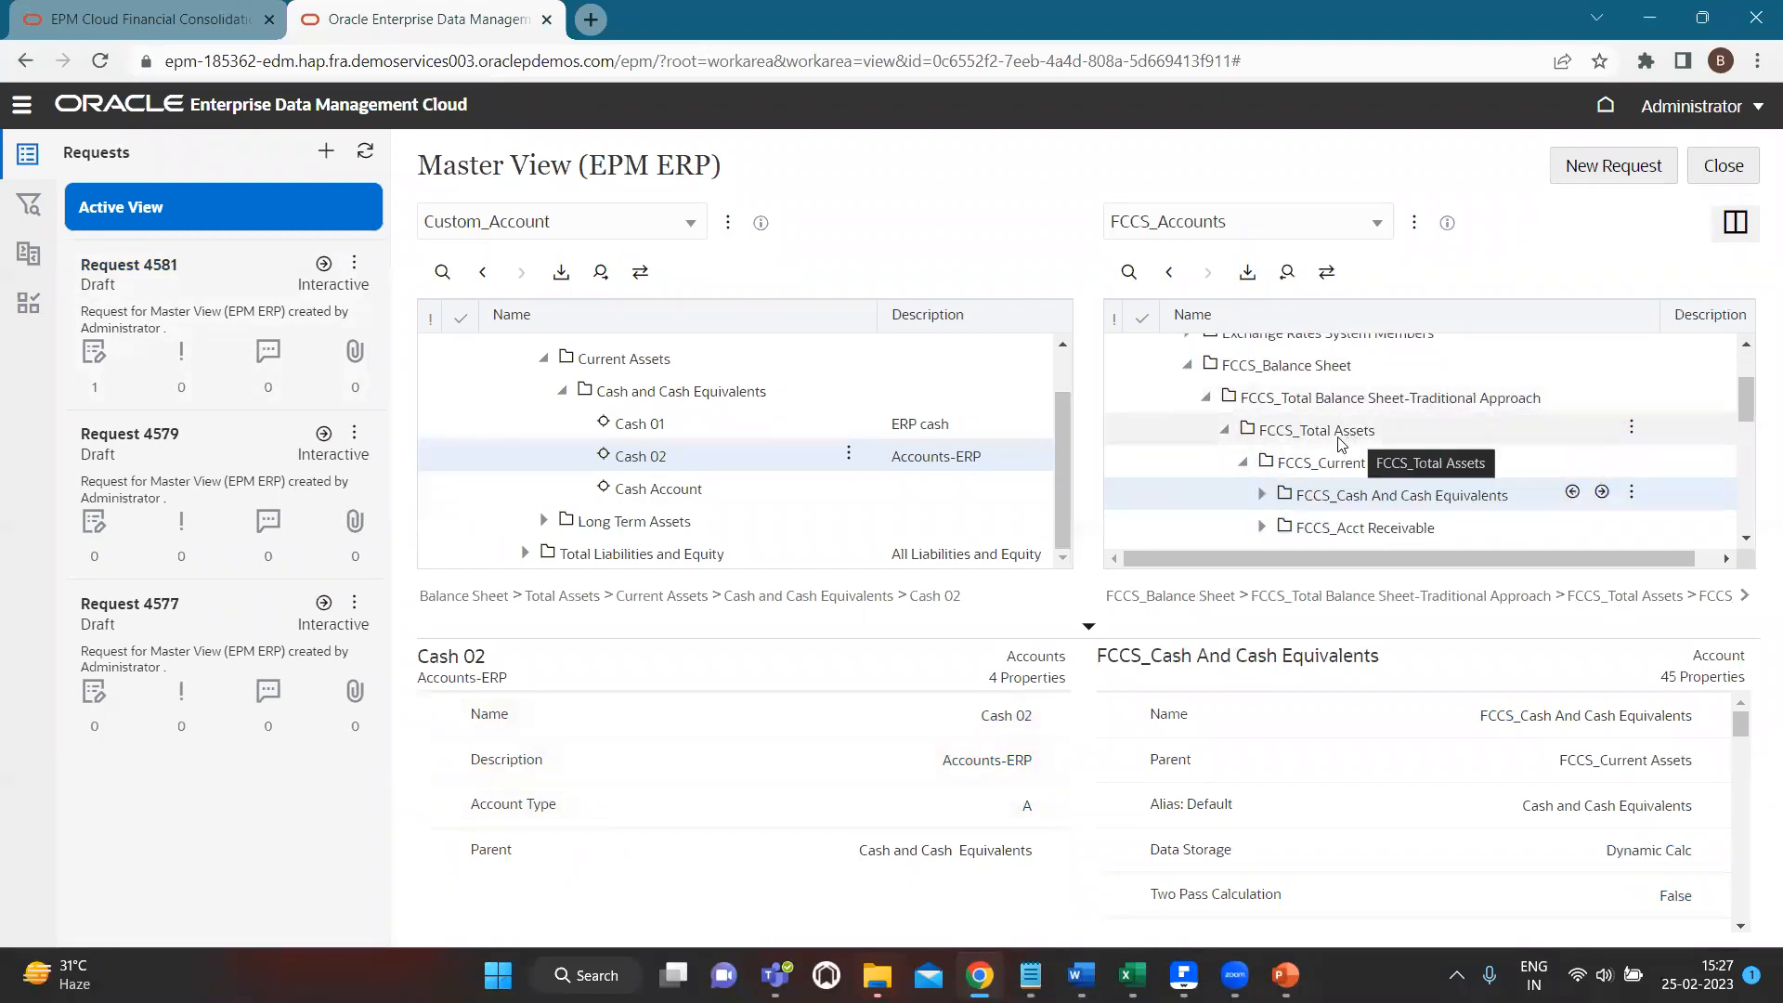
scroll(1356, 444, down, 1)
scroll(1354, 418, up, 1)
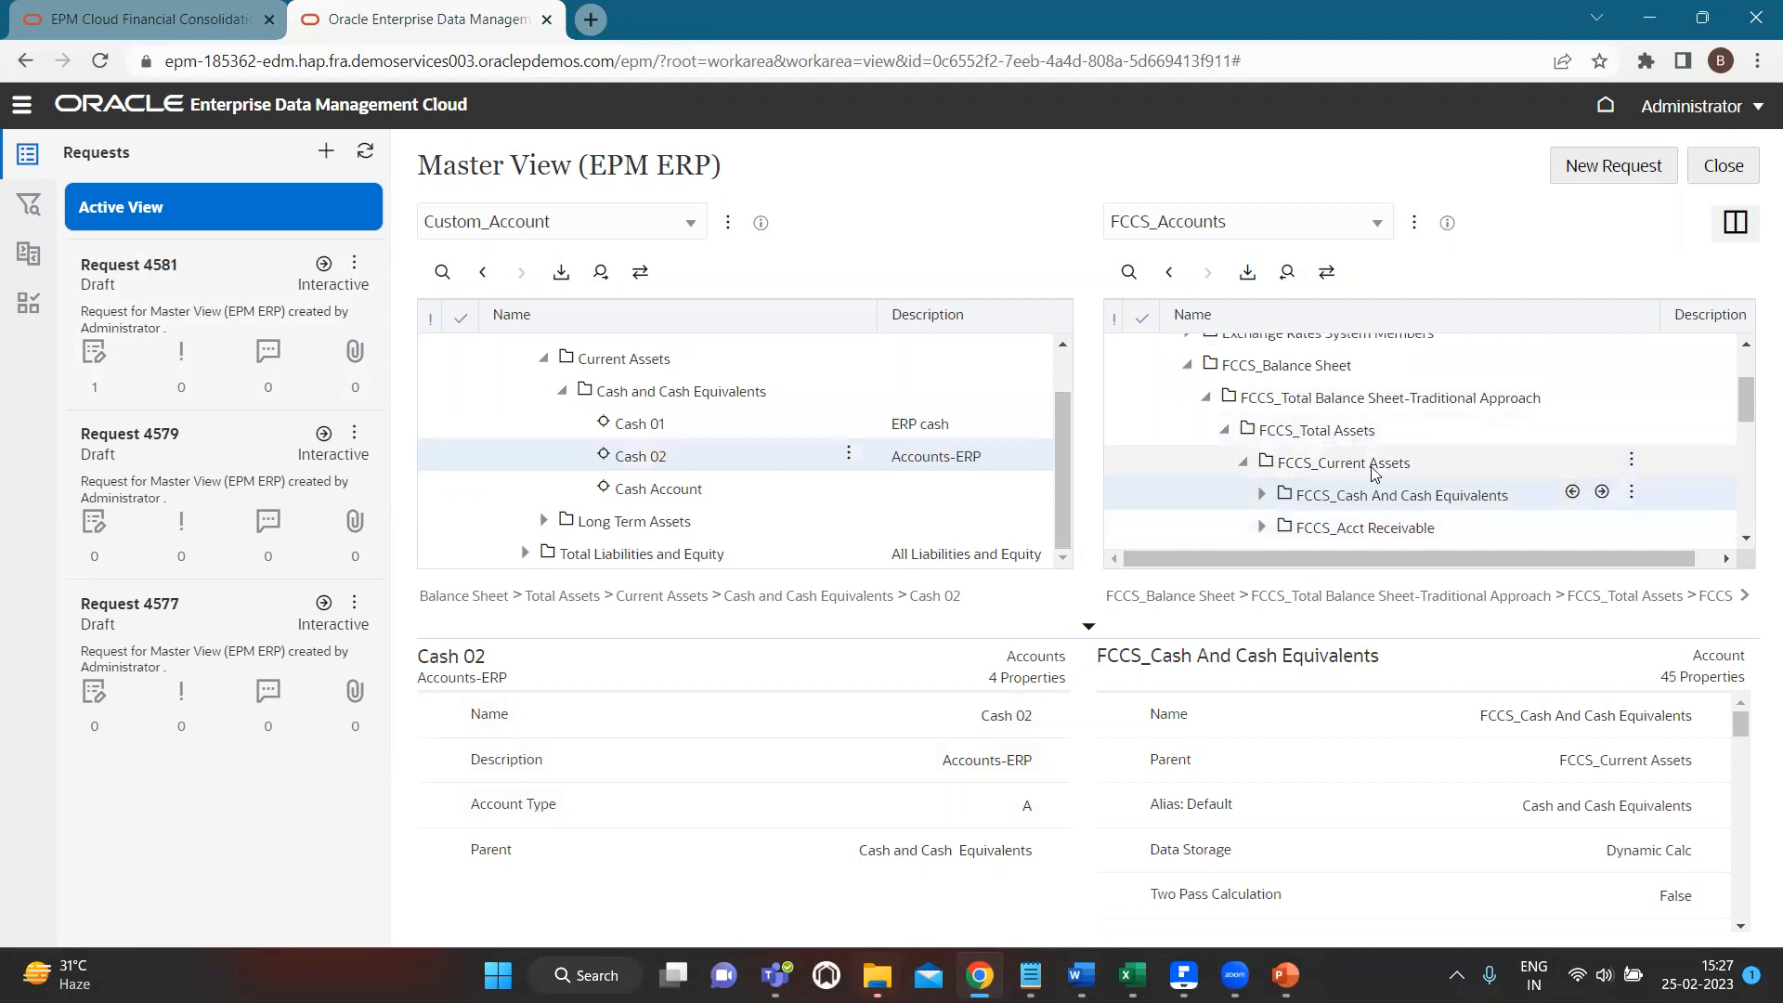
scroll(1394, 461, down, 1)
scroll(1393, 462, down, 1)
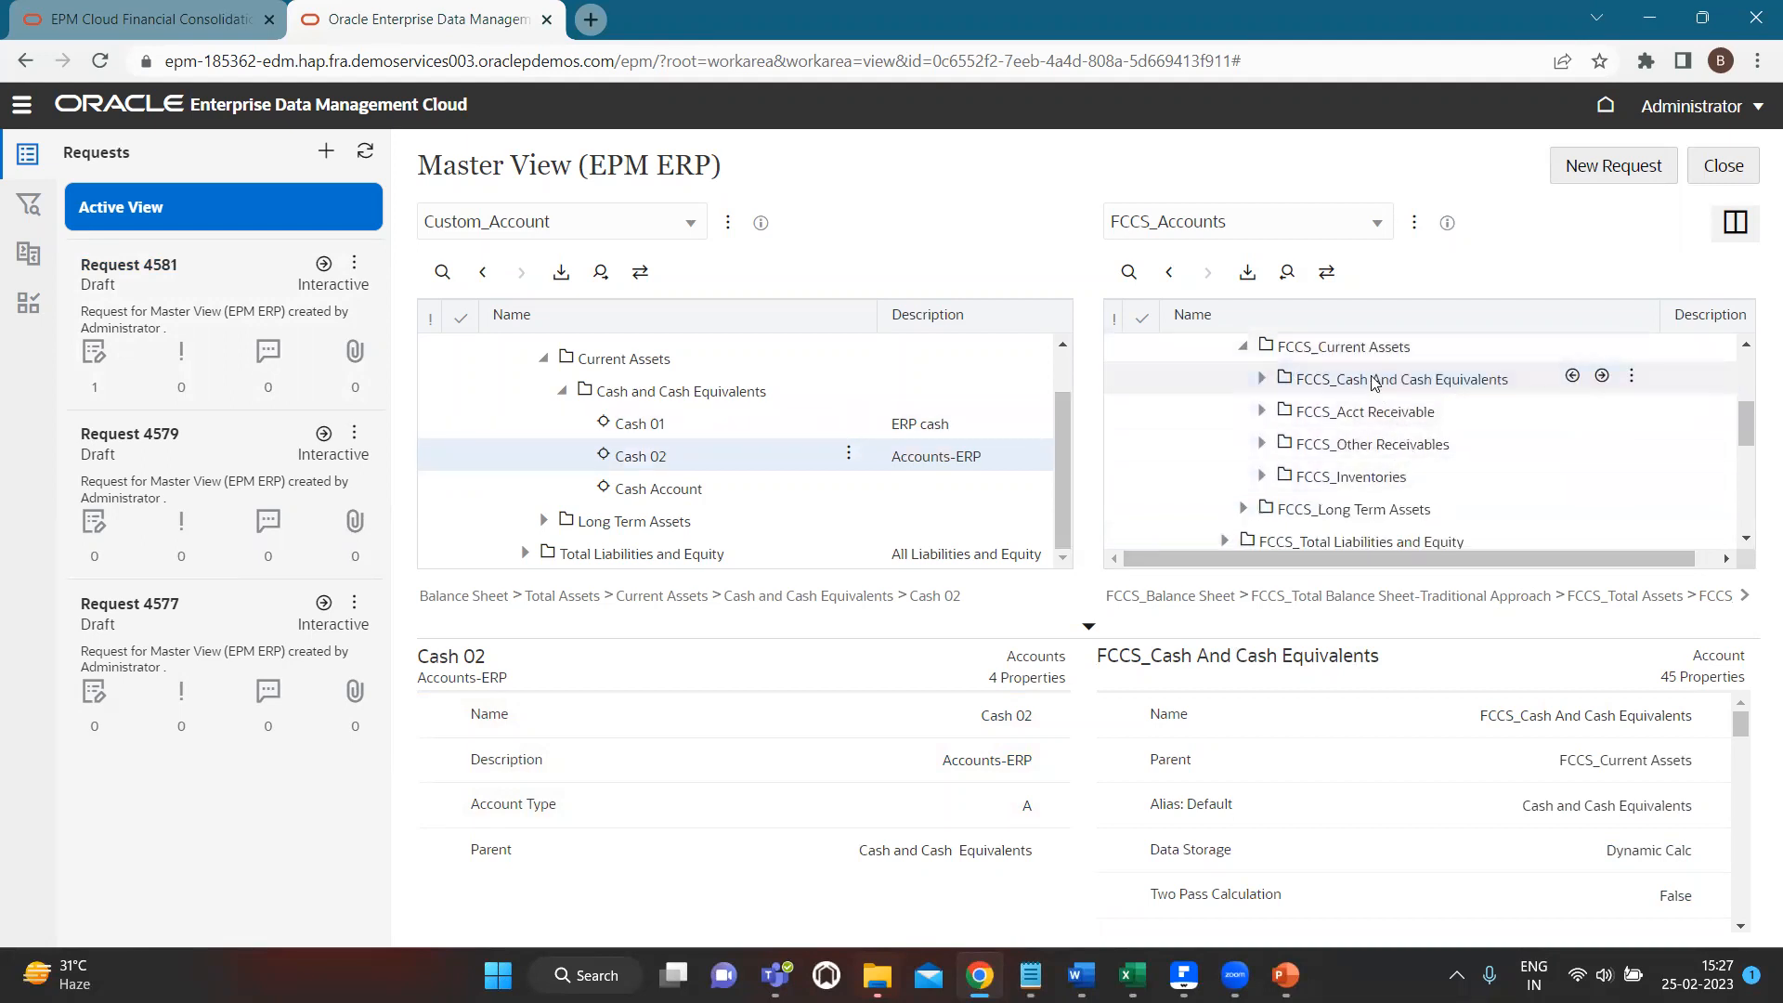
click(1262, 379)
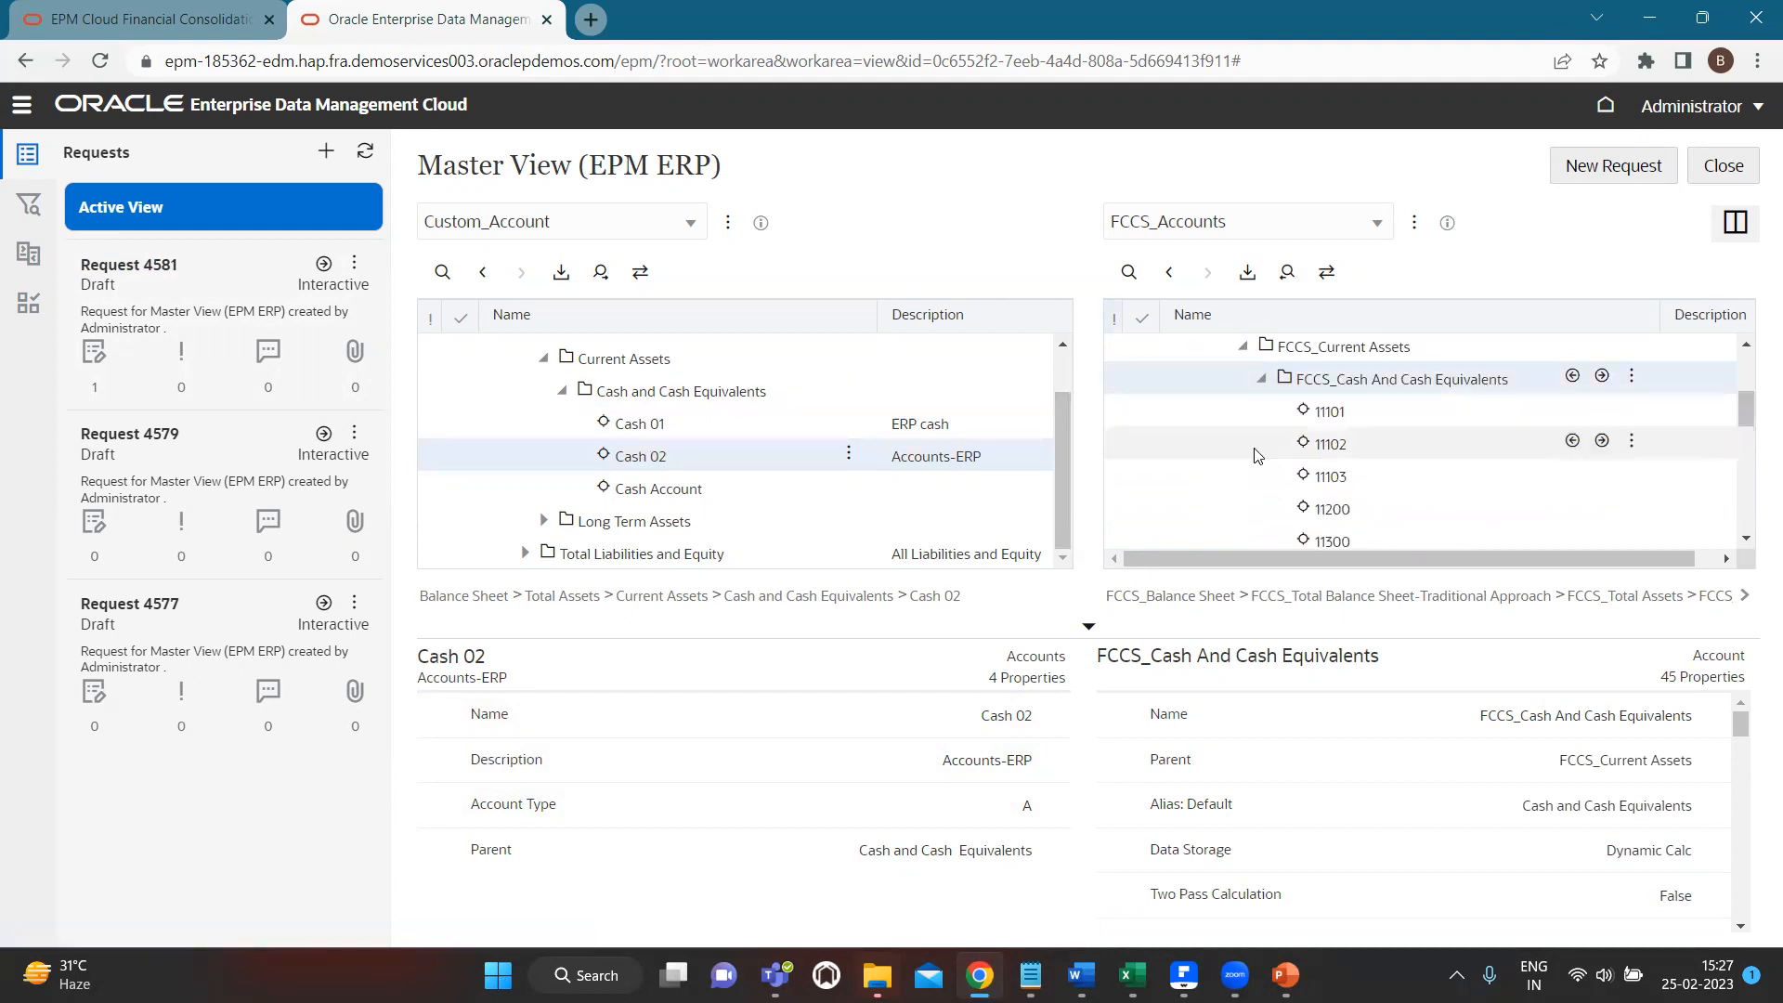
In a new request, add Cash 02 from Custom_Account under FCCS_Cash And Cash Equivalents in FCCS_Accounts.
click(1616, 174)
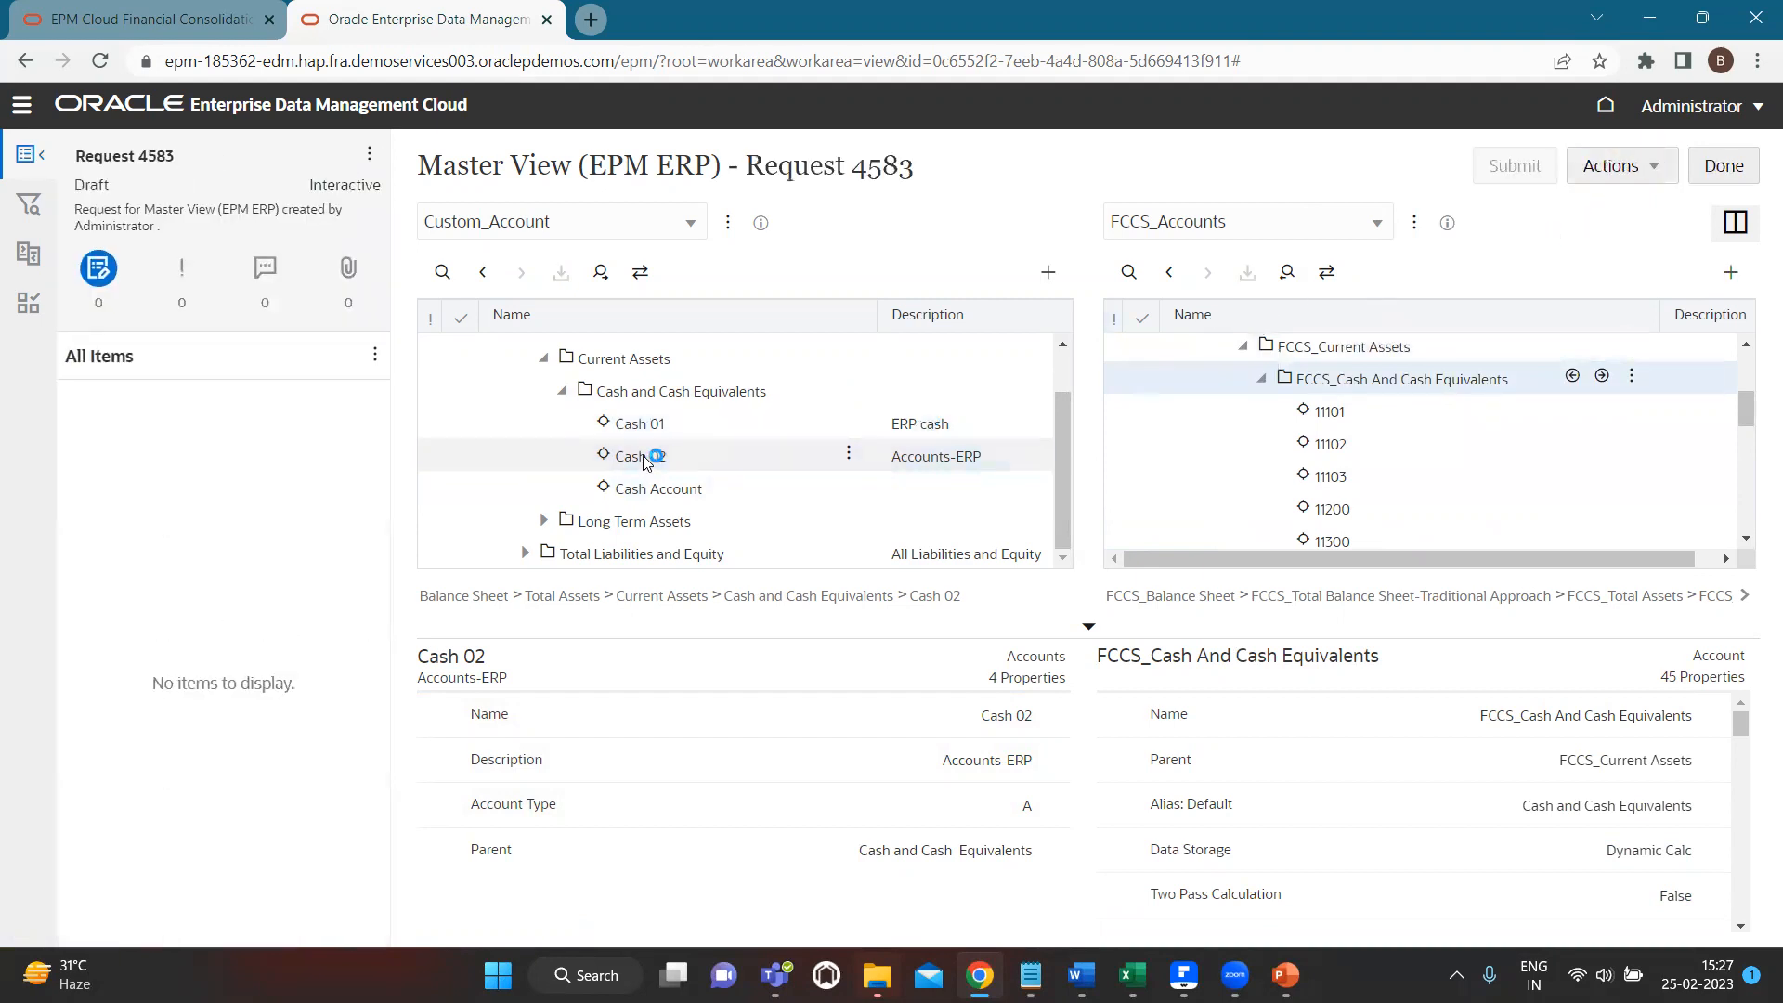
drag(625, 461, 1294, 385)
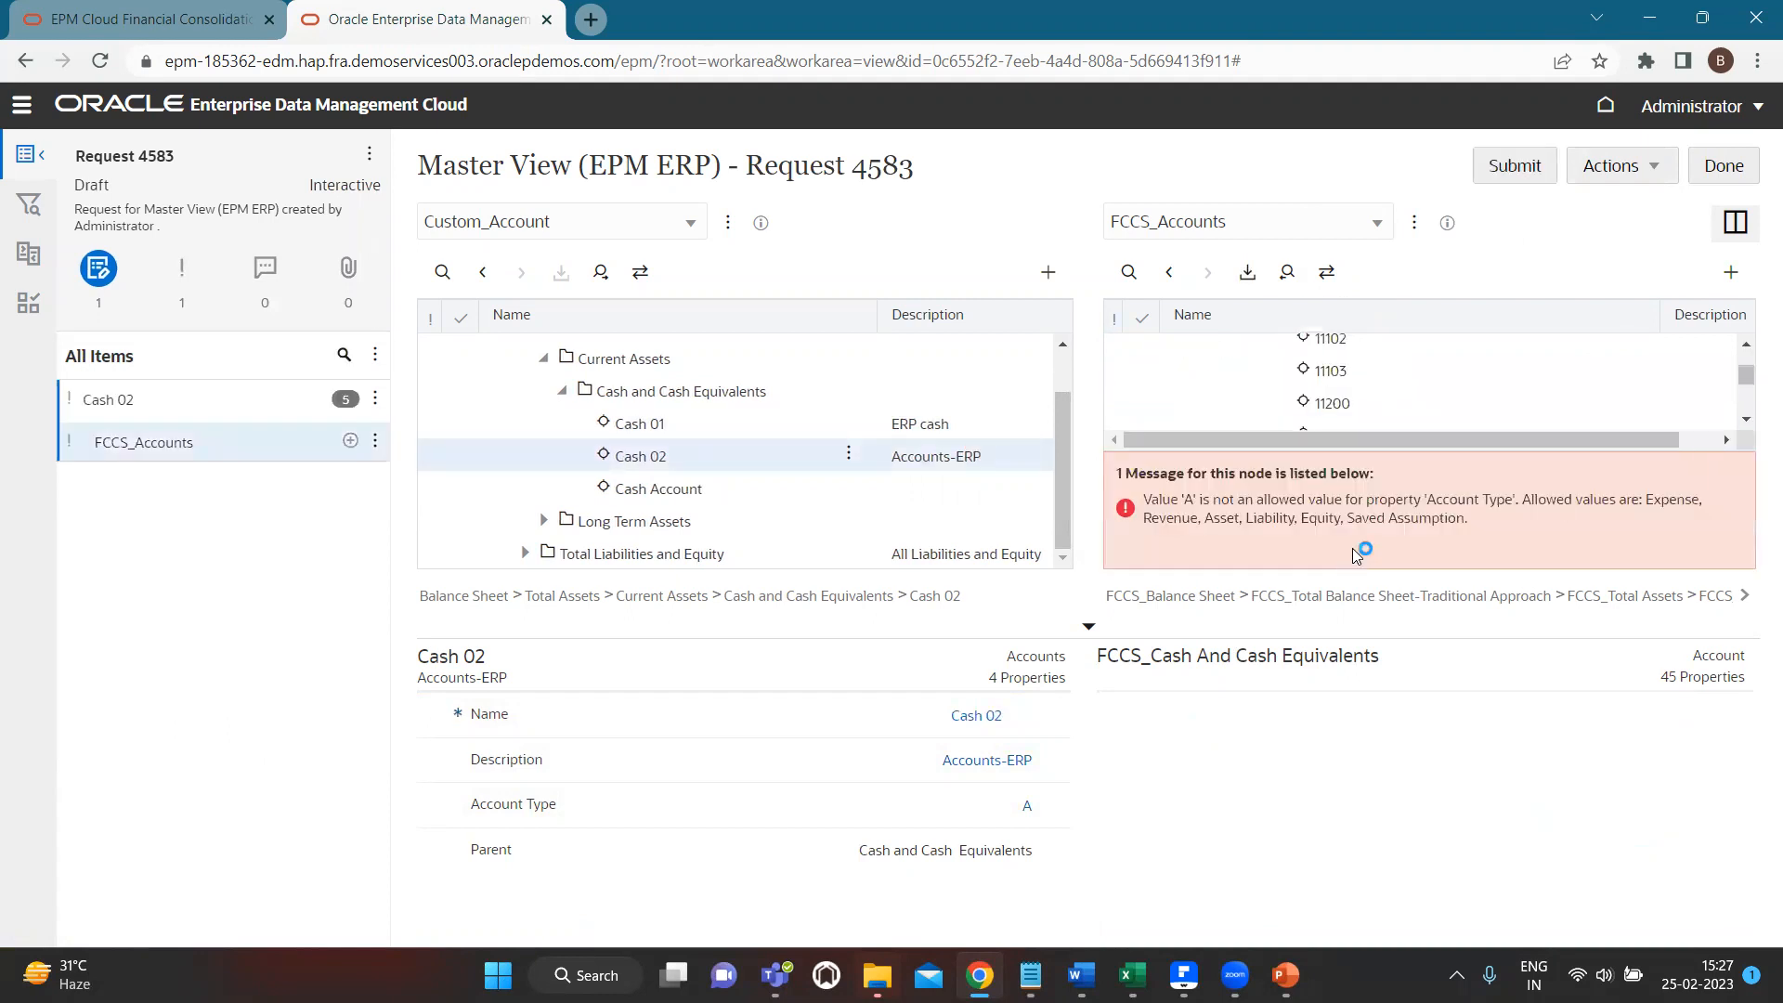
scroll(1401, 399, up, 3)
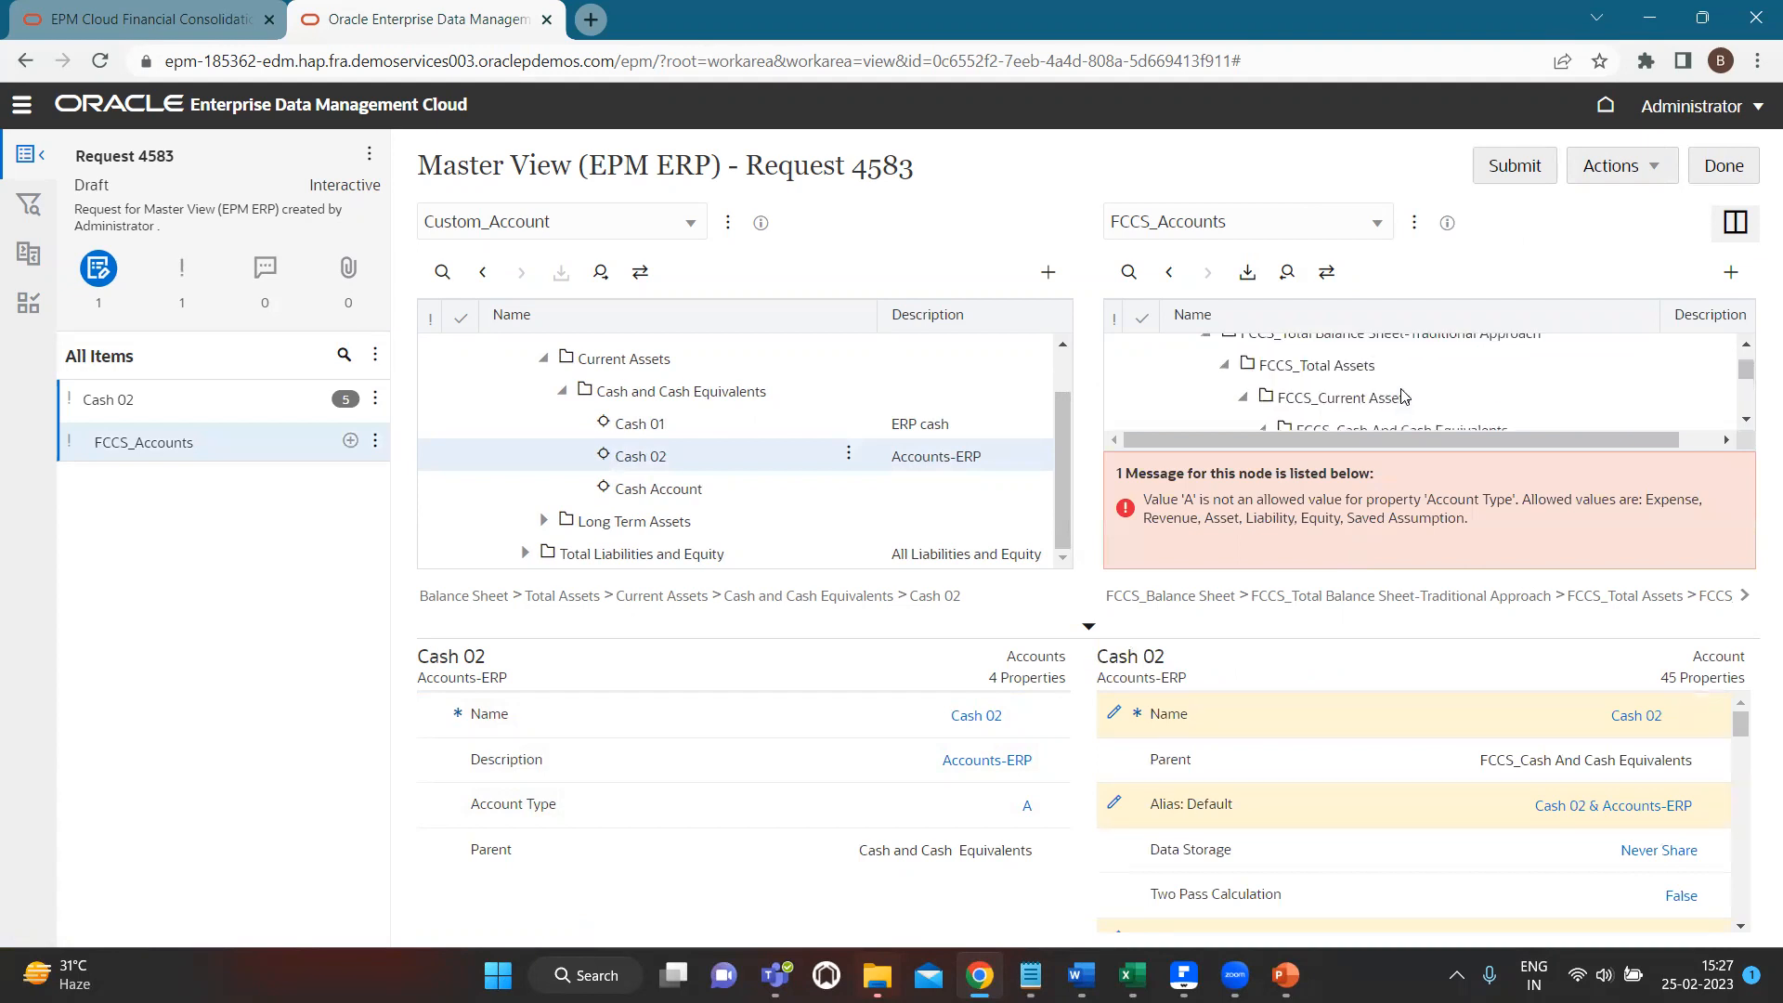
scroll(1398, 395, down, 5)
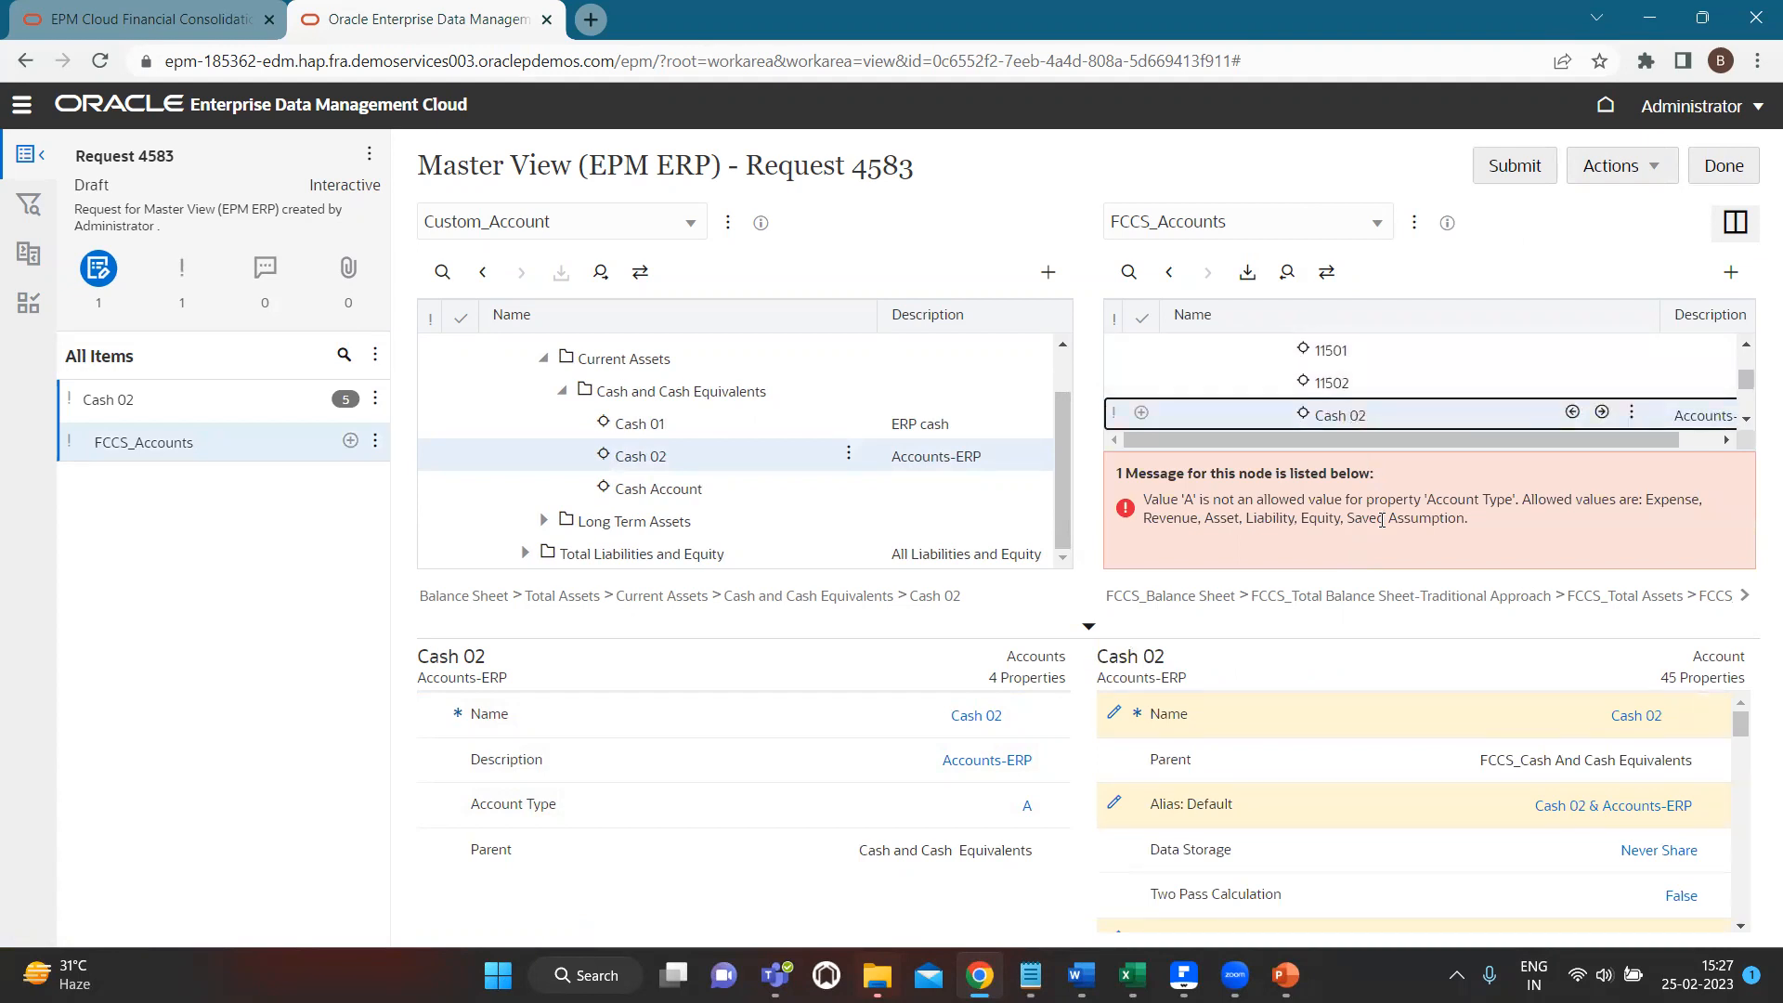
Check the default alias generated for Cash 02 in FCCS_Accounts against the source account's name and description.
click(1439, 717)
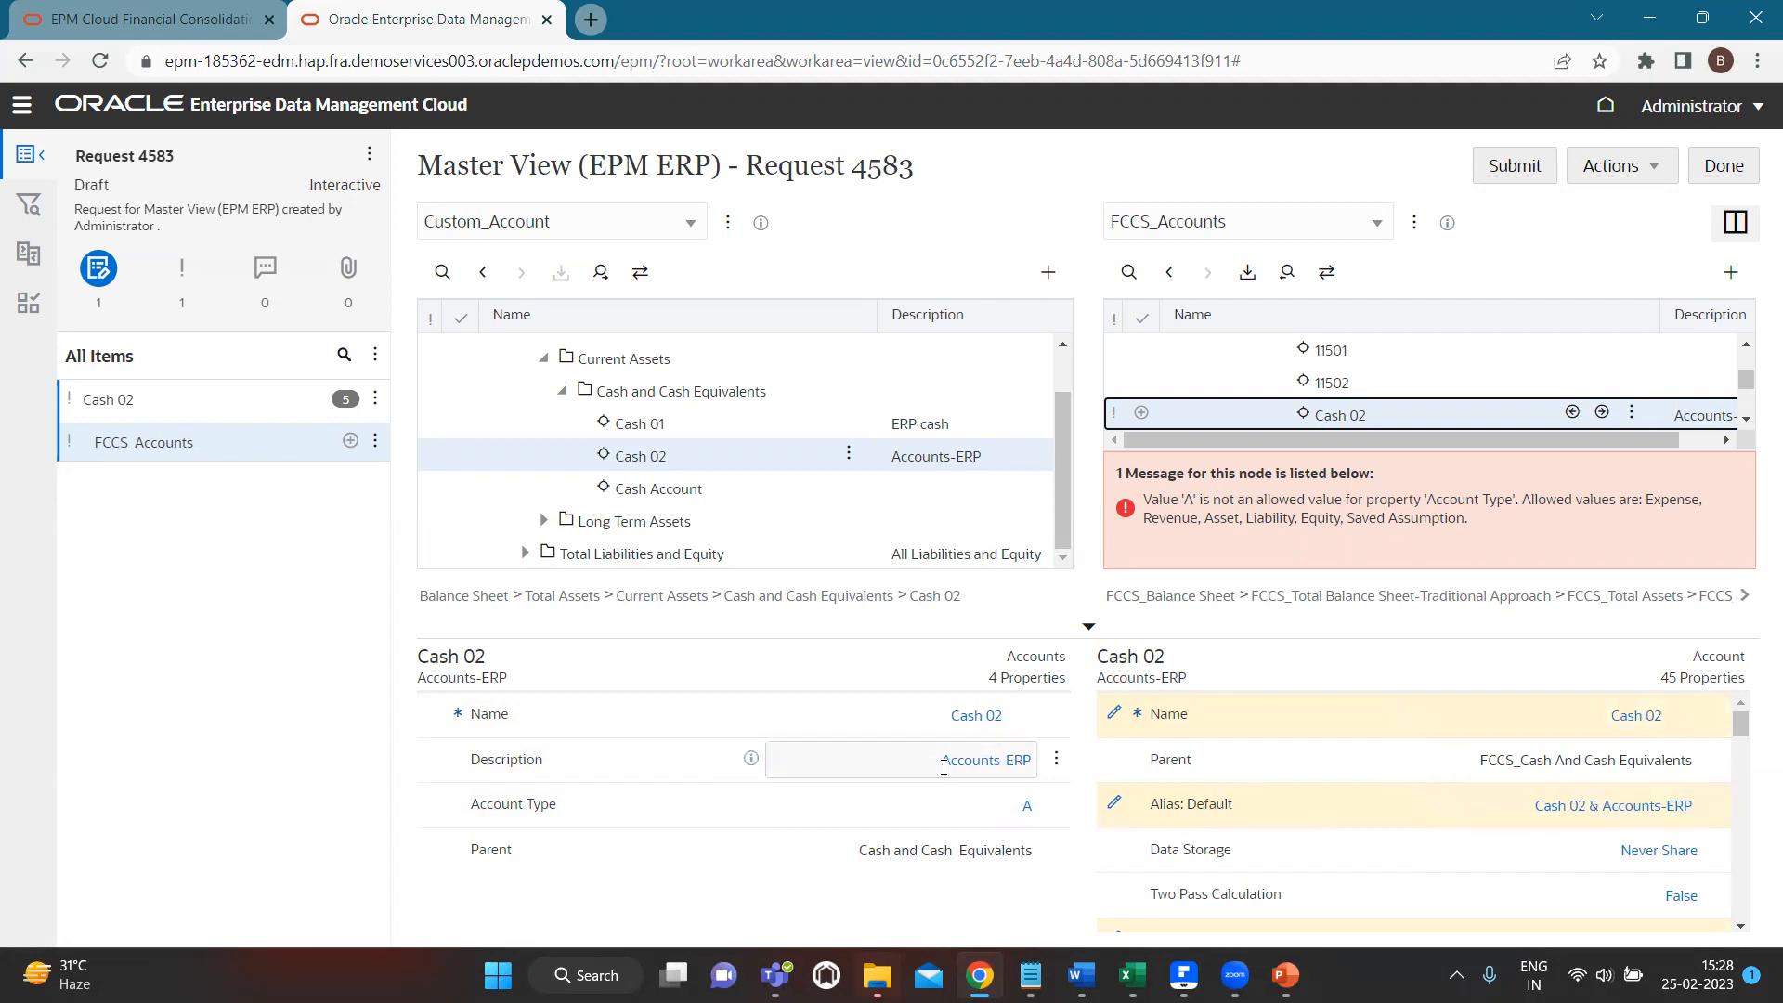
click(1579, 806)
drag(1534, 806, 1697, 805)
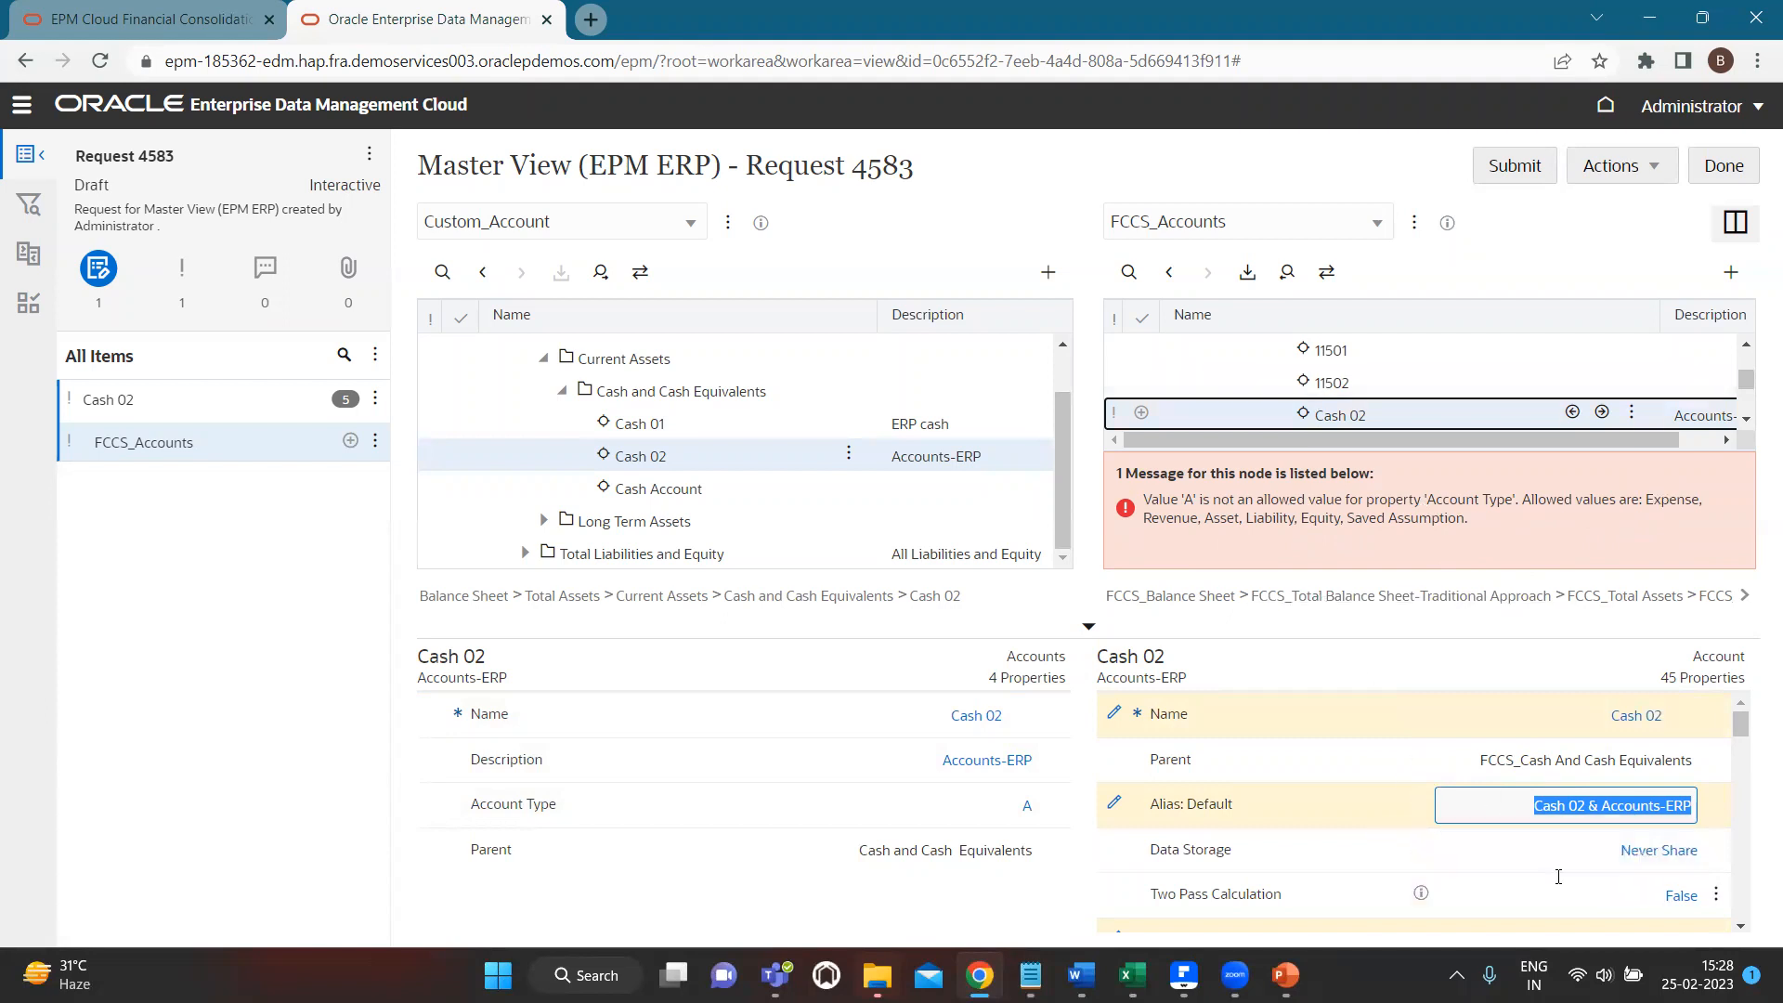
Set the FCCS Cash 02 account's Account Type to Asset and submit the request.
scroll(1559, 877, down, 1)
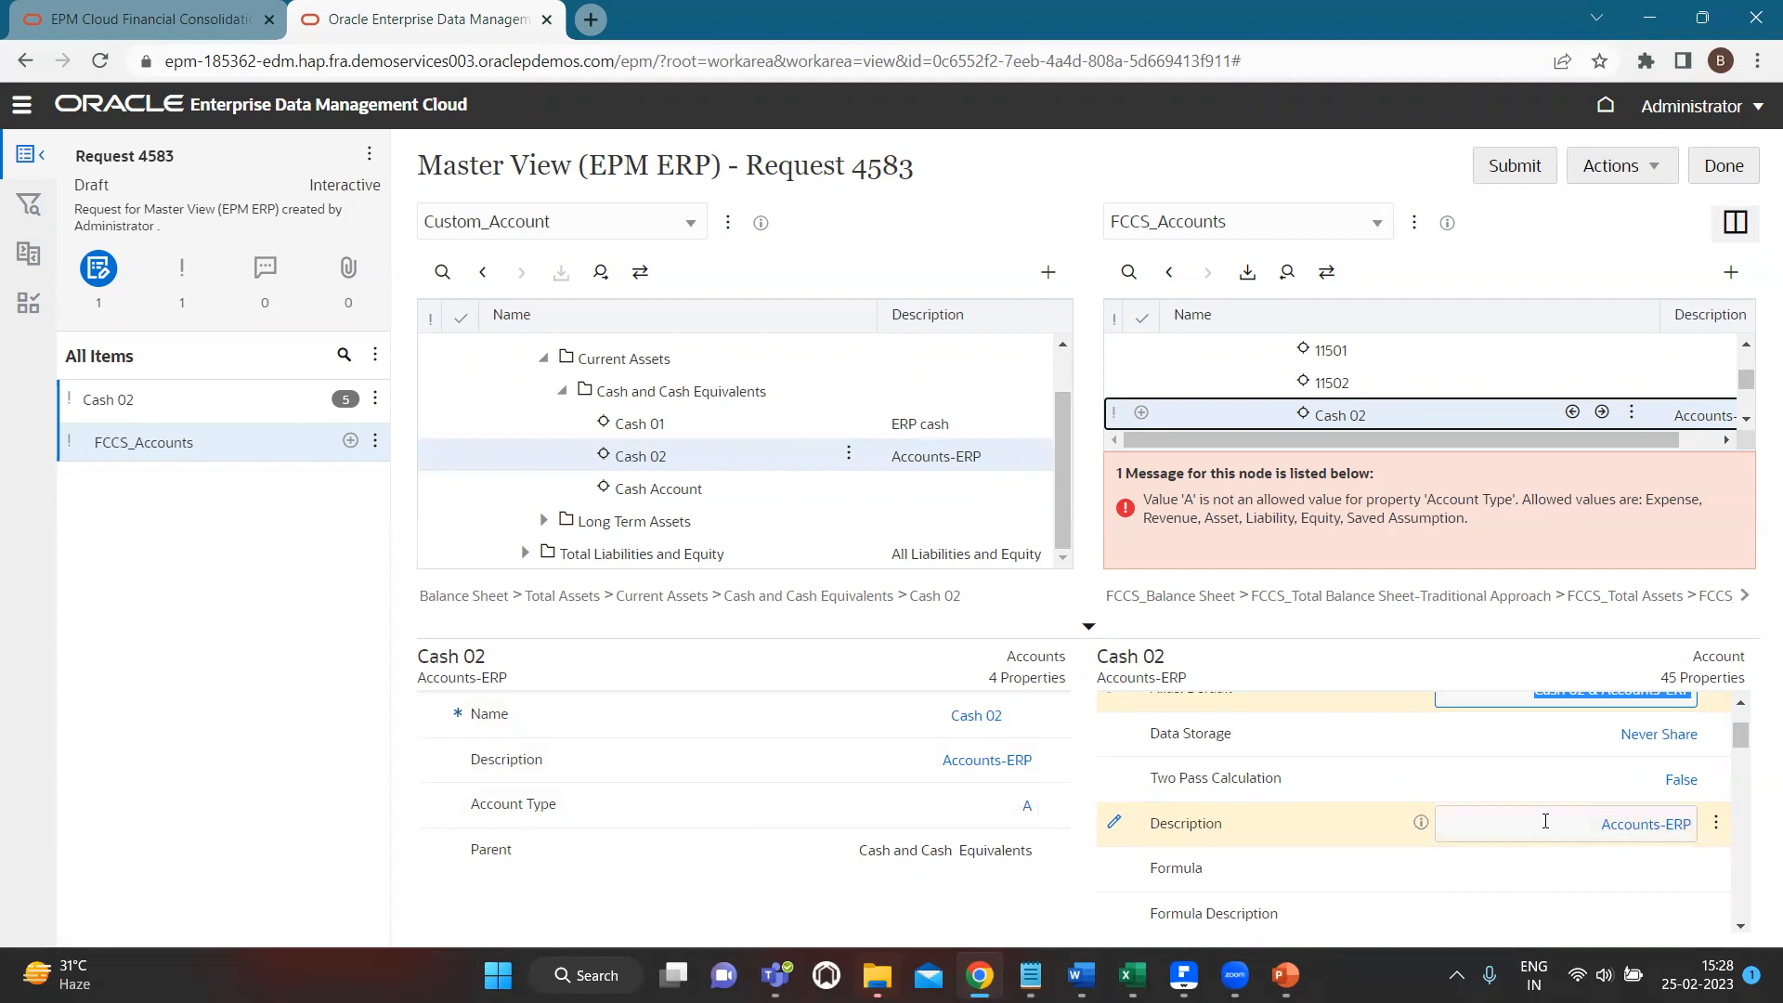
scroll(1604, 822, down, 4)
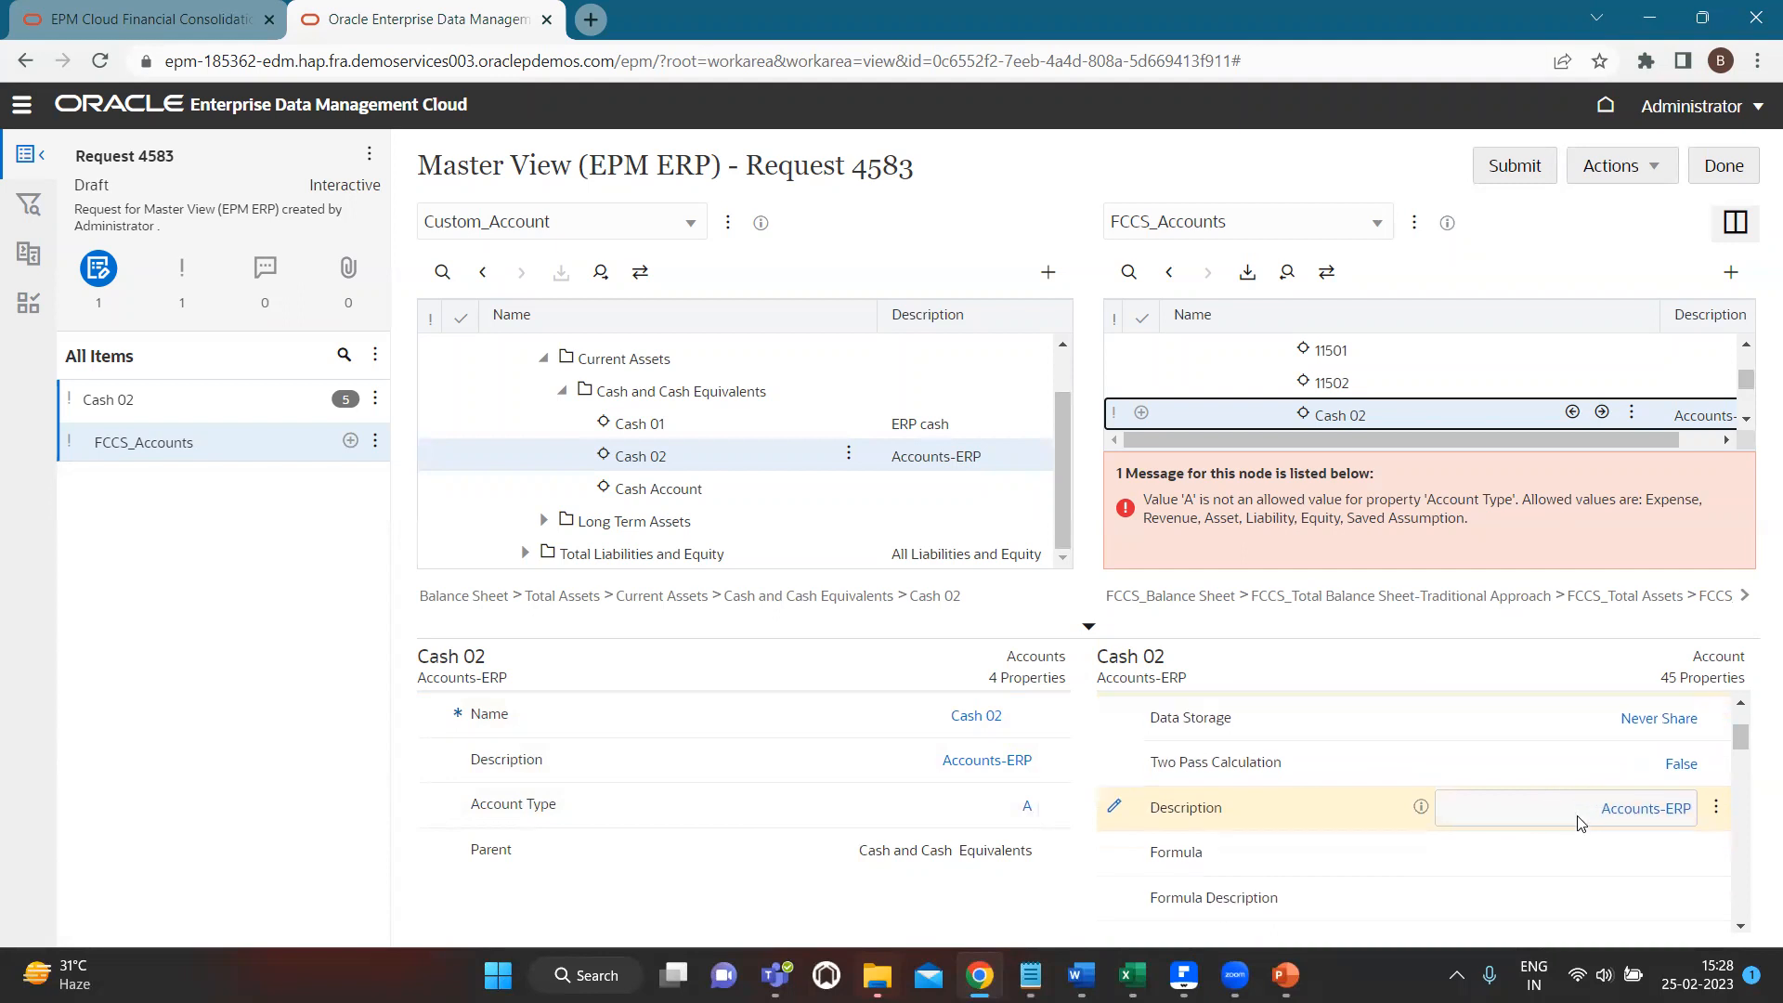
click(1662, 859)
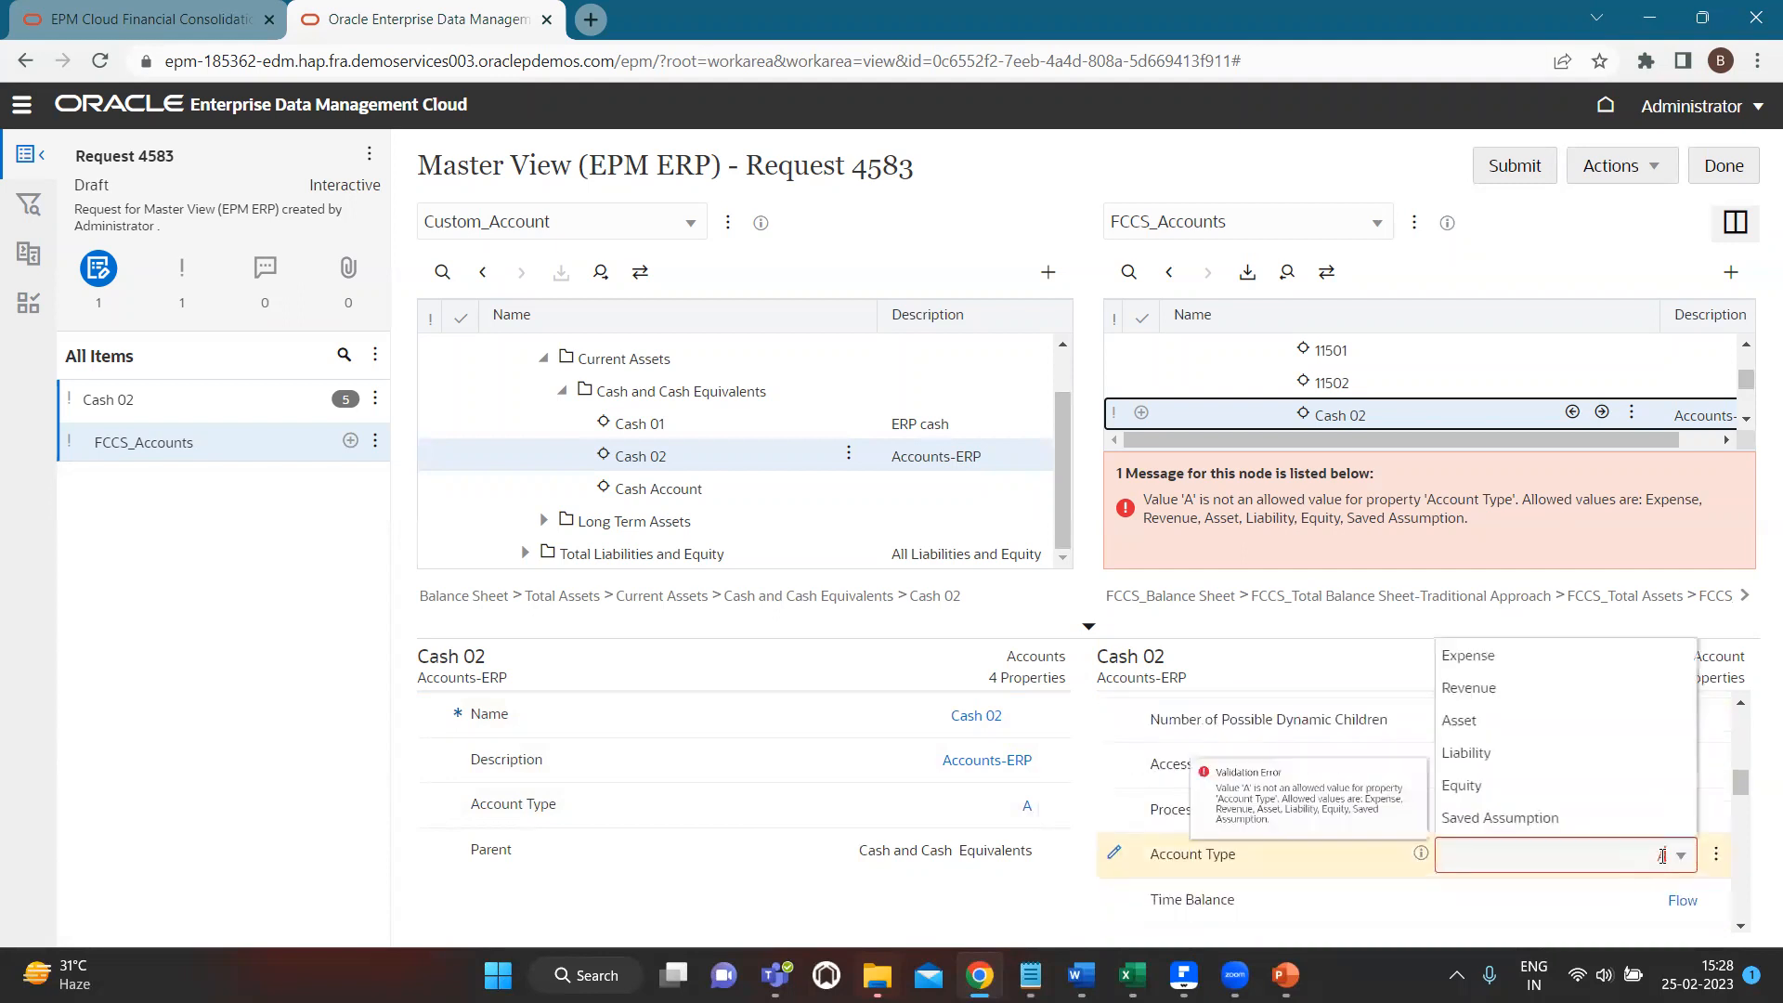
click(1532, 729)
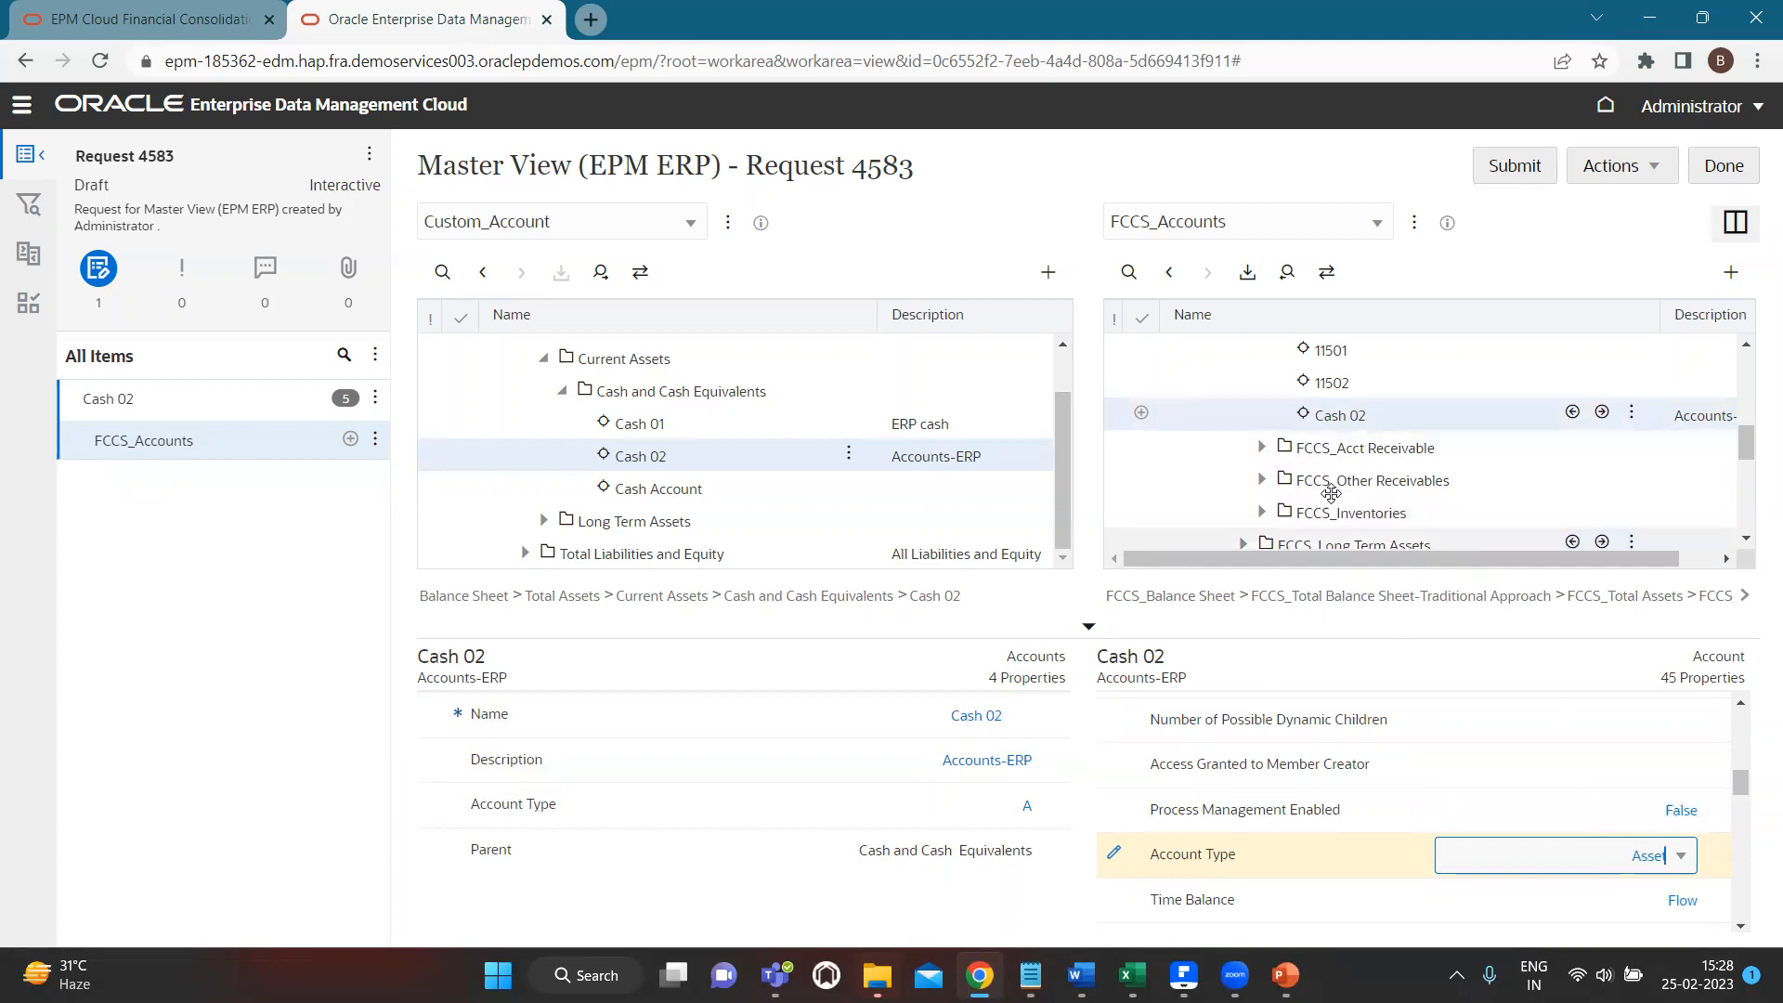
scroll(1388, 476, up, 1)
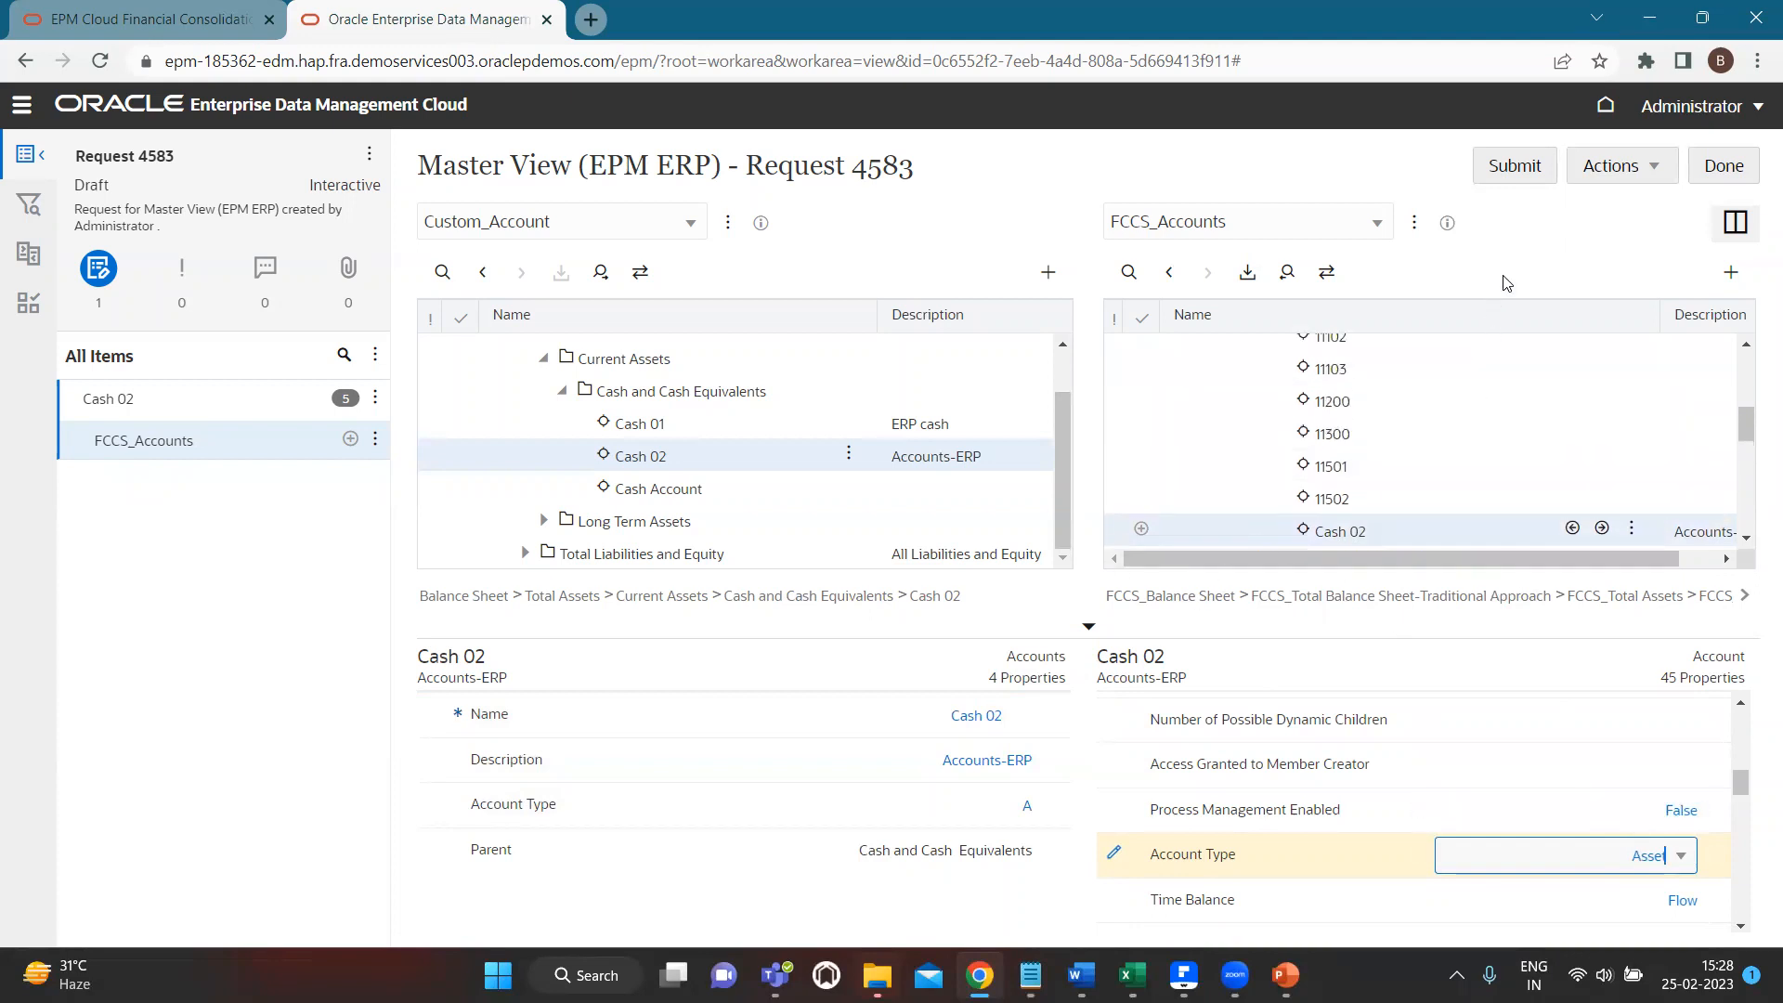
click(1521, 165)
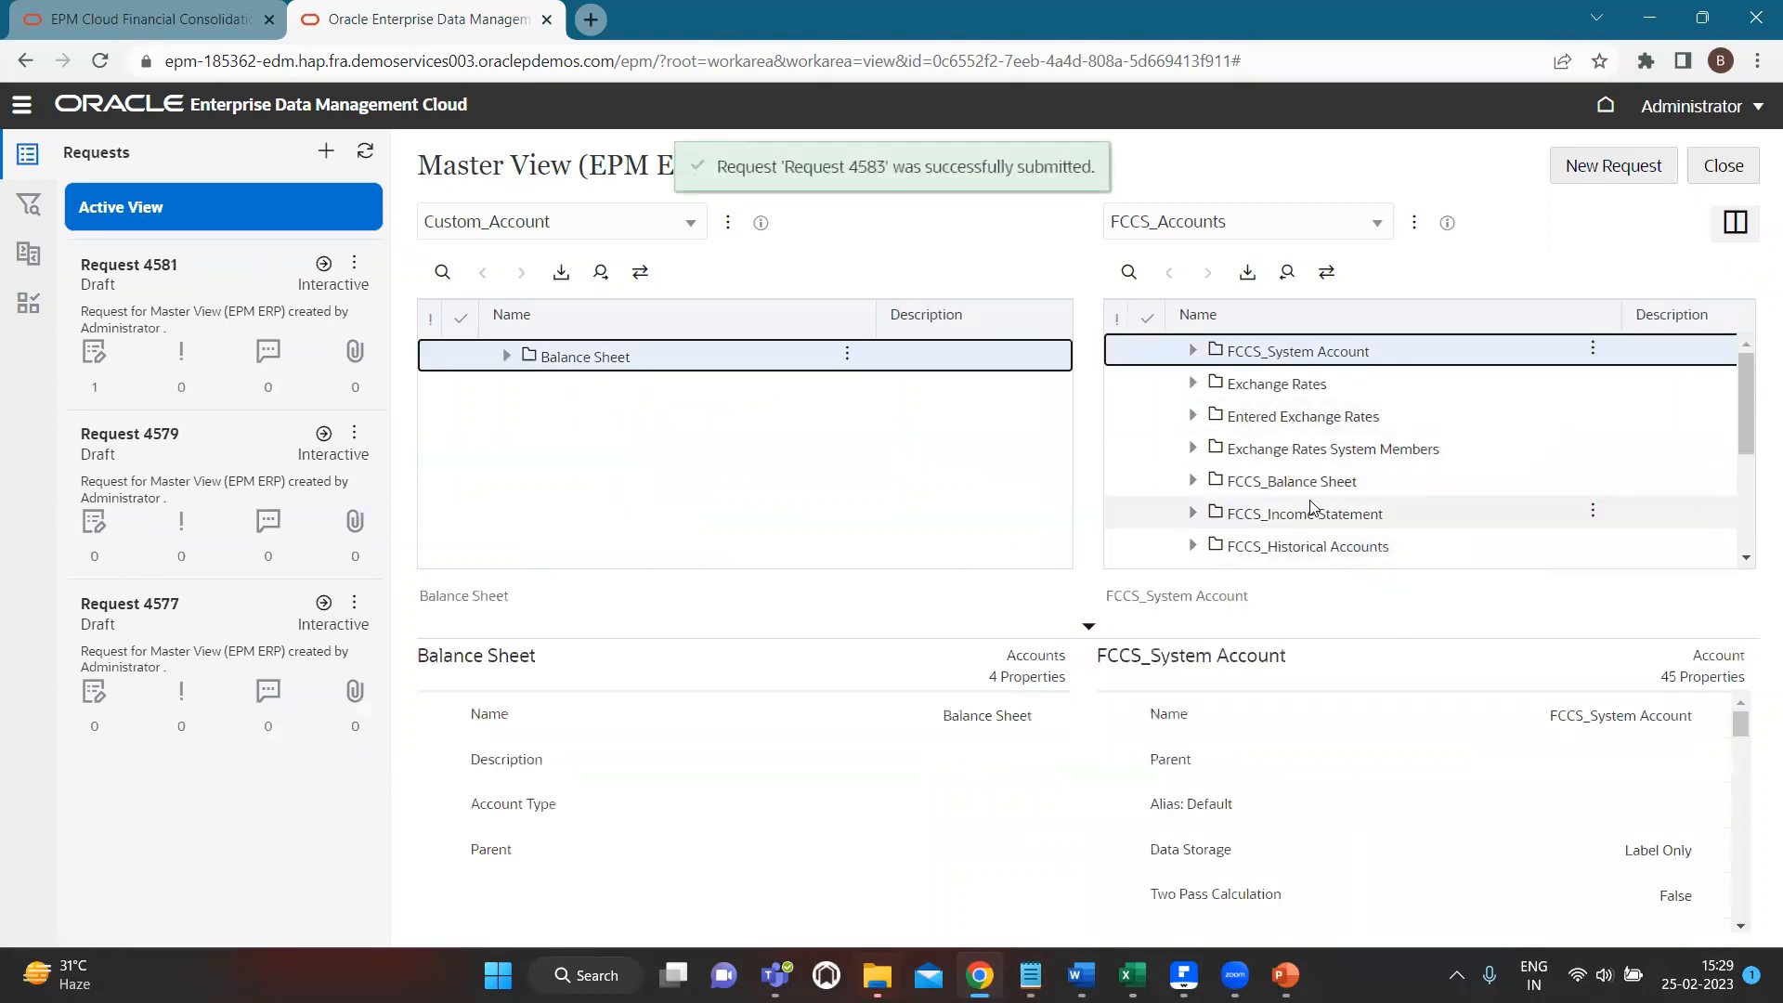
Search FCCS_Accounts for "cash 02", open the Cash 02 account and check its default alias.
click(1132, 271)
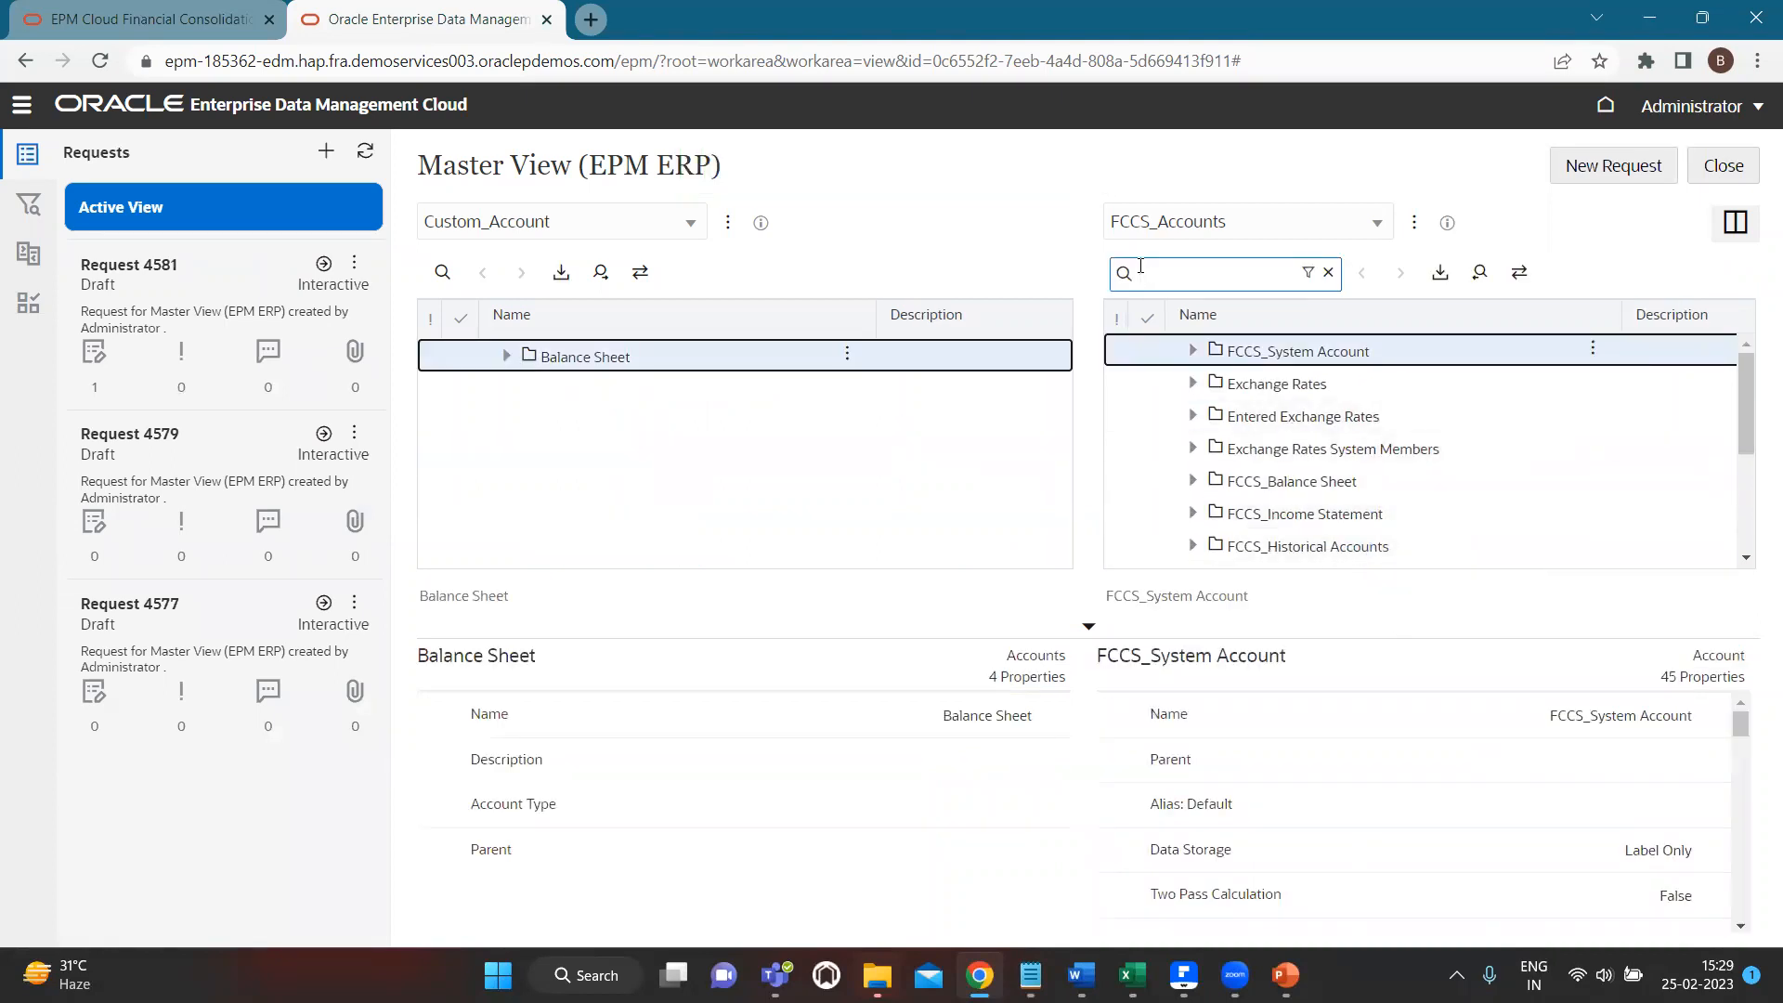
text(cash 02)
key(Return)
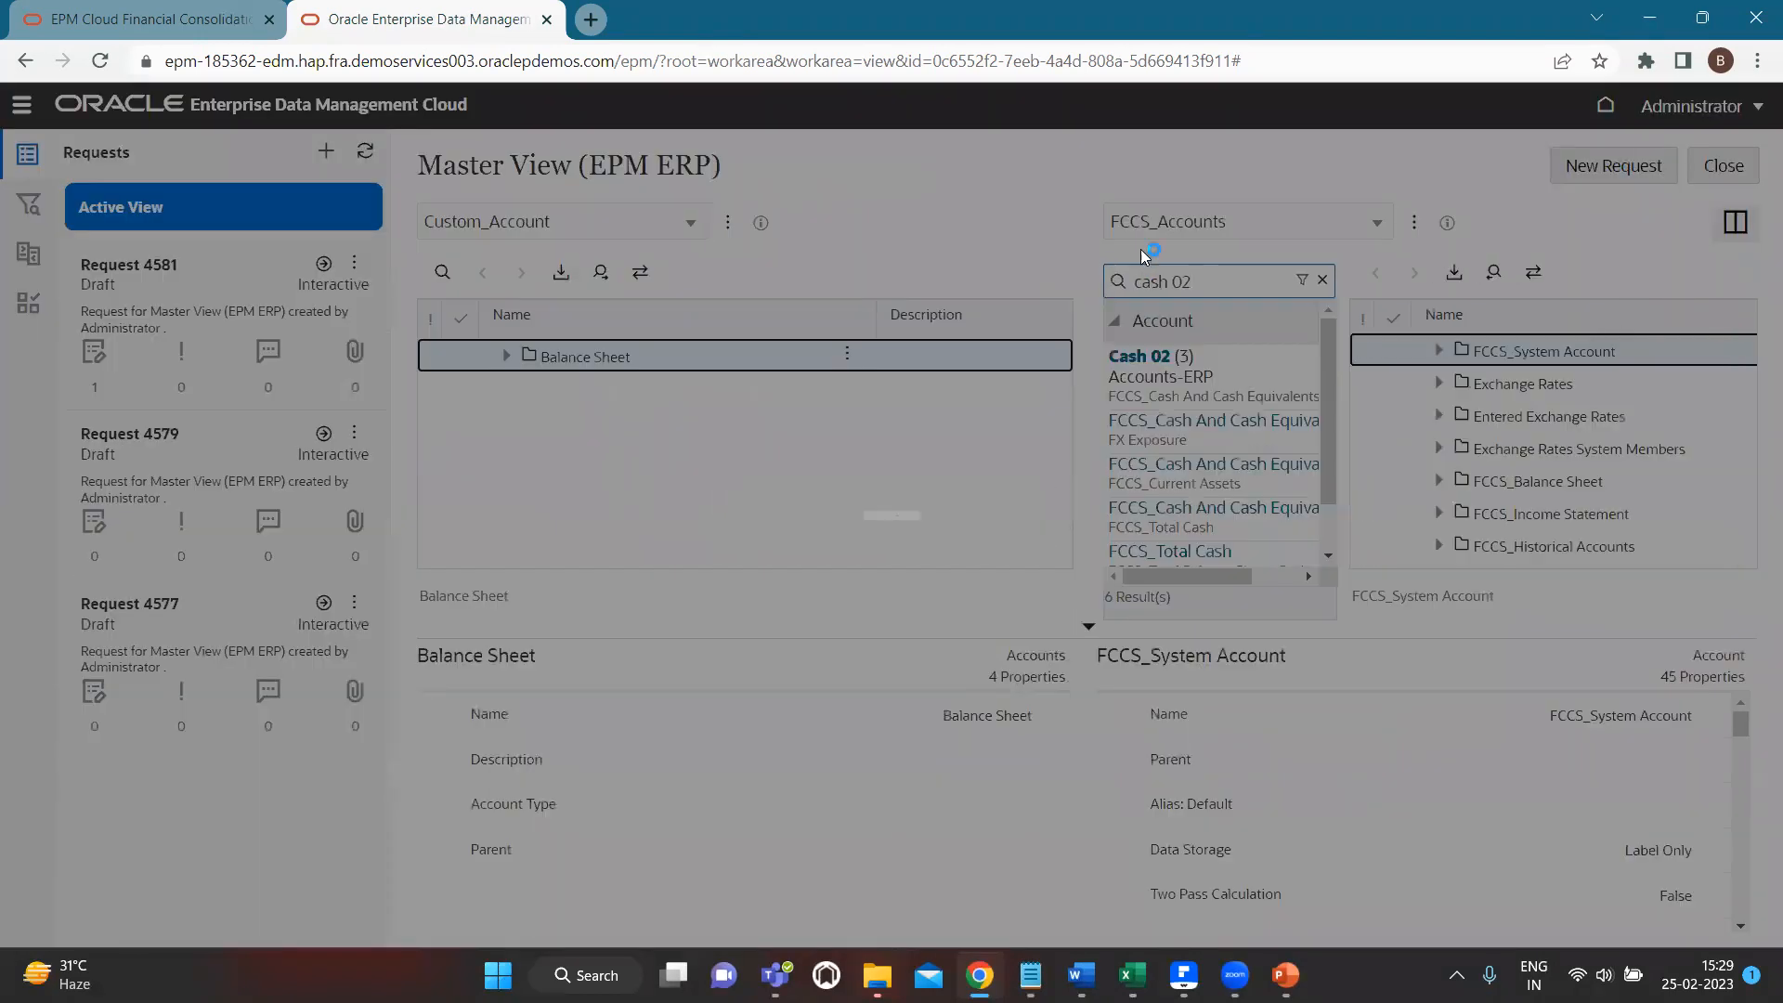
click(1224, 388)
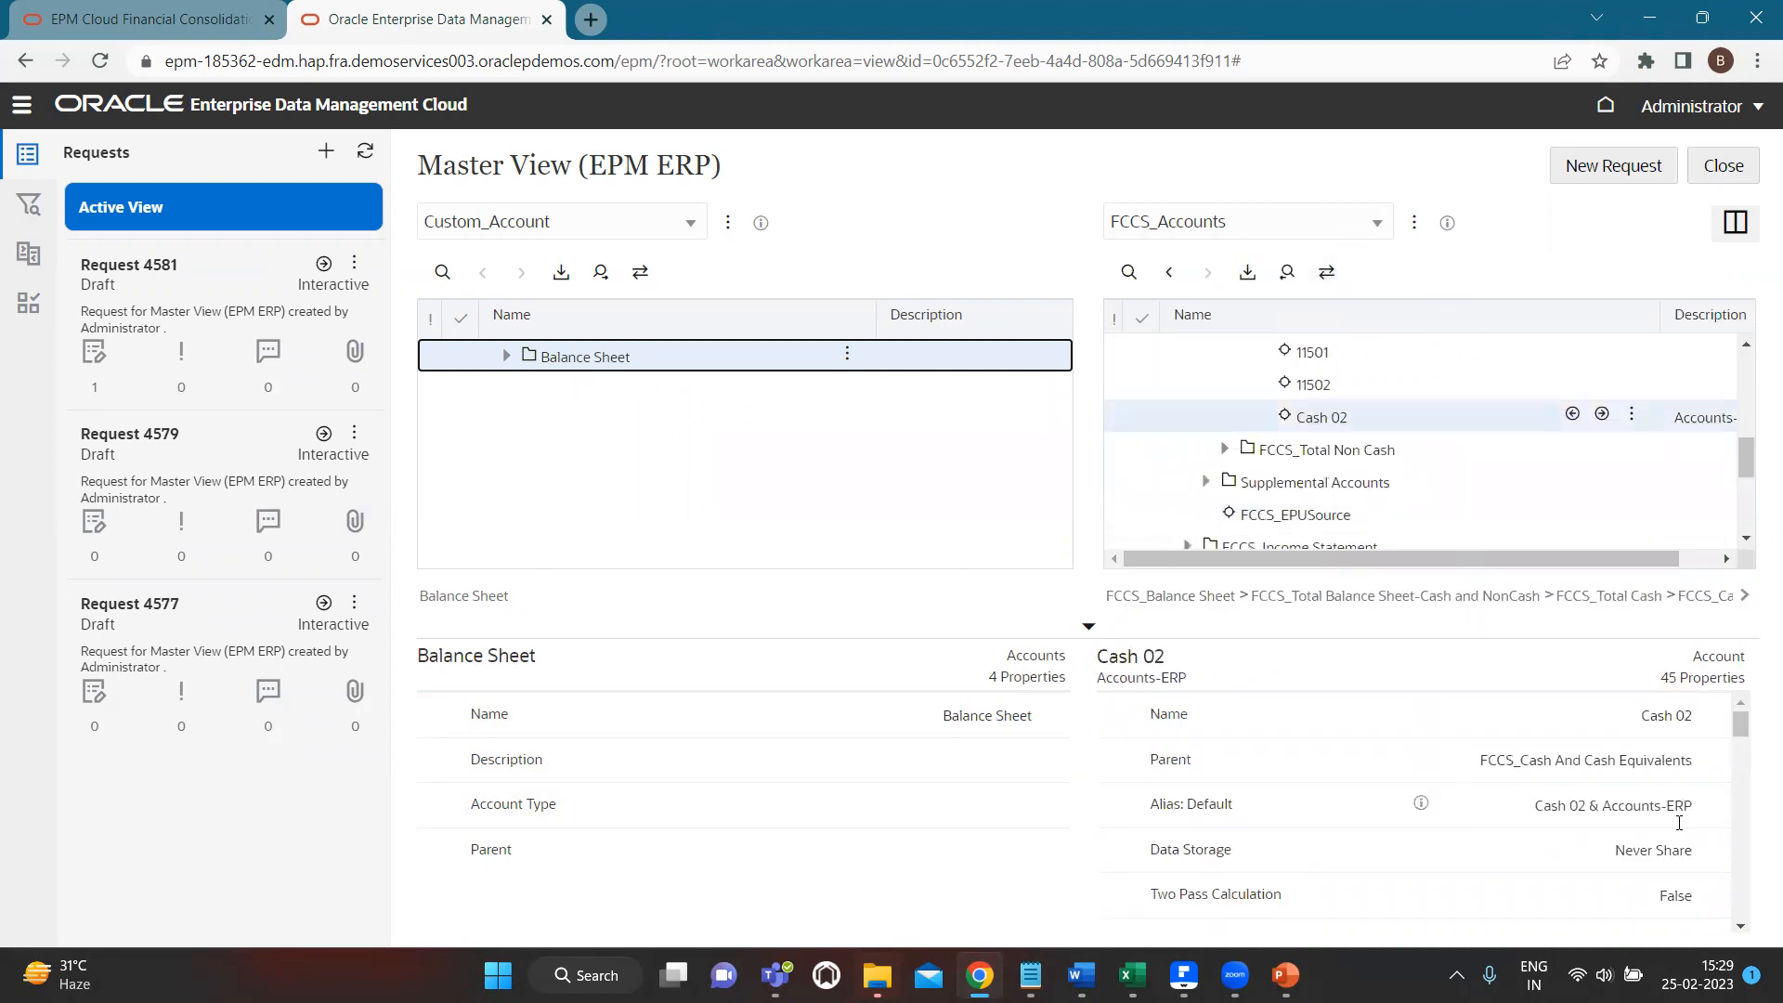
click(1537, 806)
drag(1537, 806, 1700, 803)
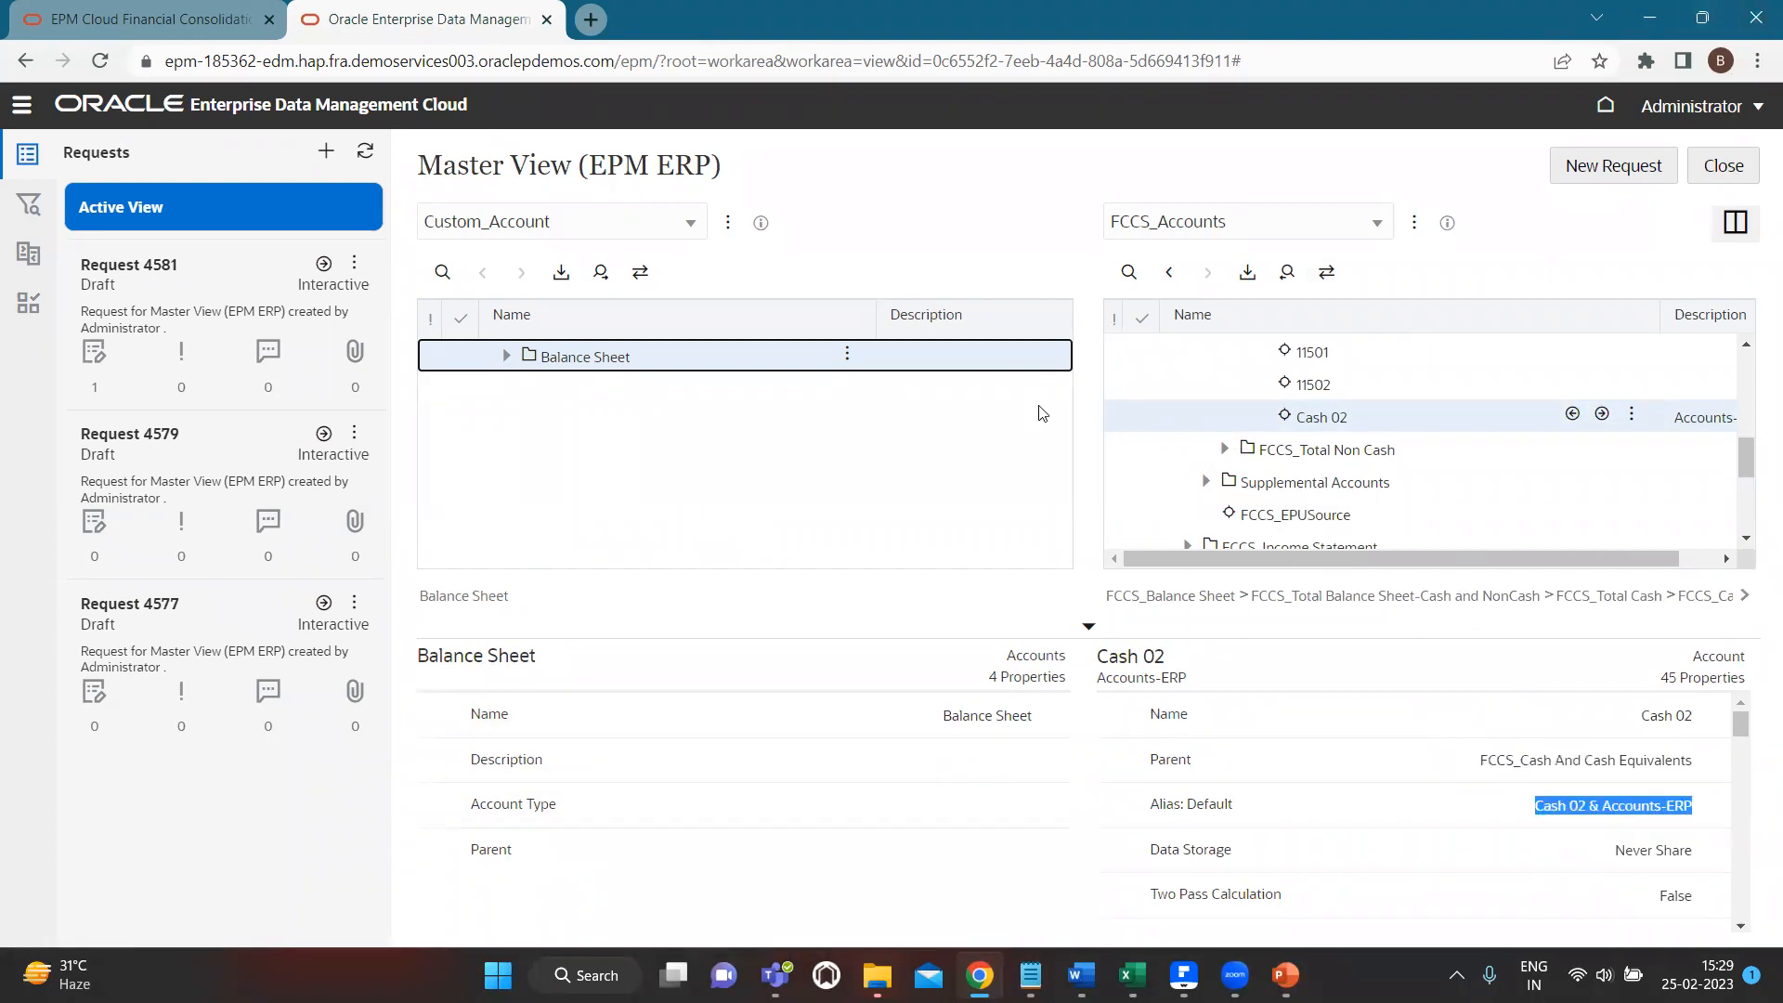
Switch to the presentation slide about the EDMCS Concat Function.
key(alt+Tab)
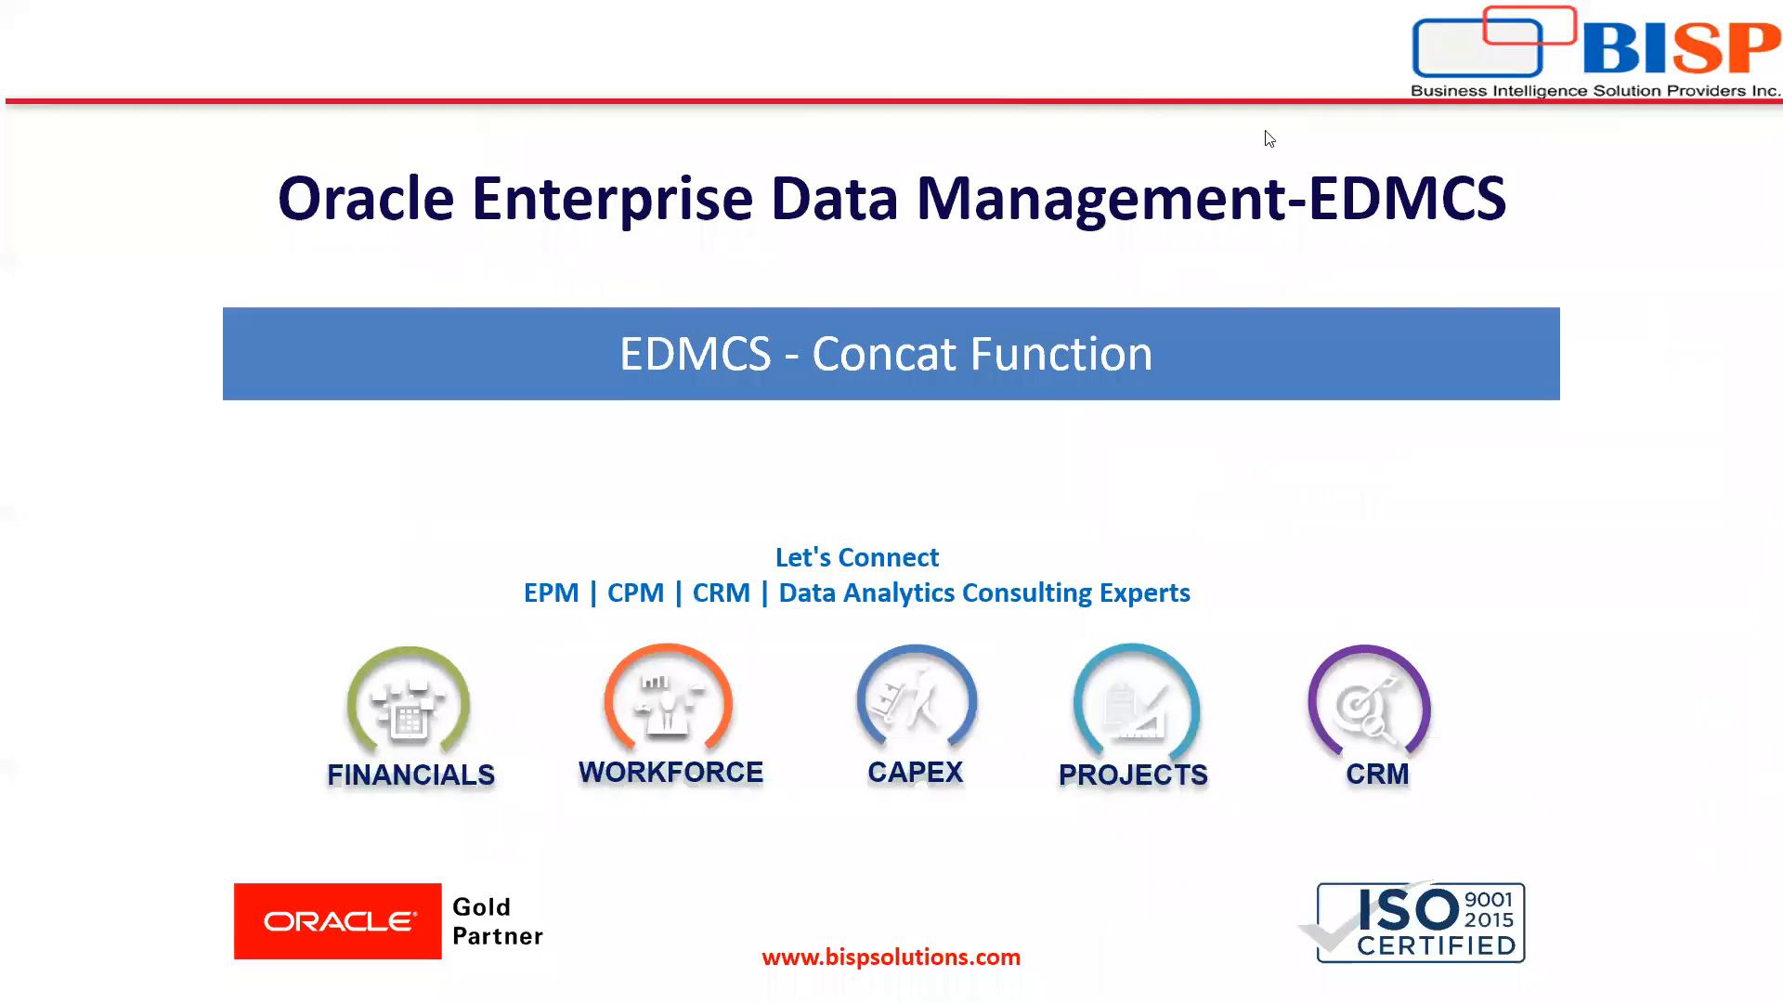